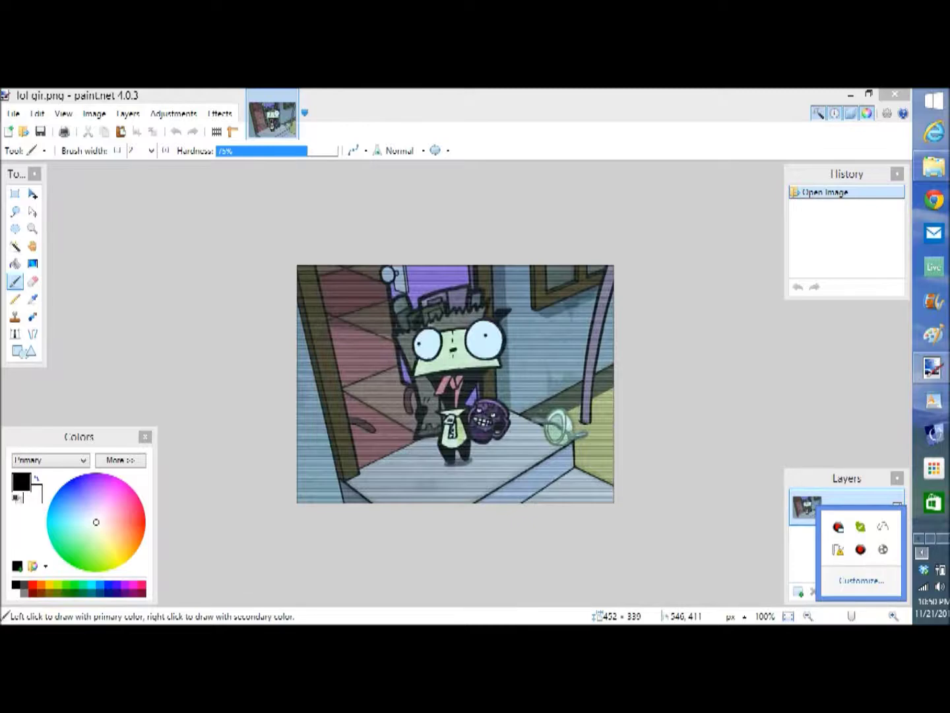
left_click(922, 551)
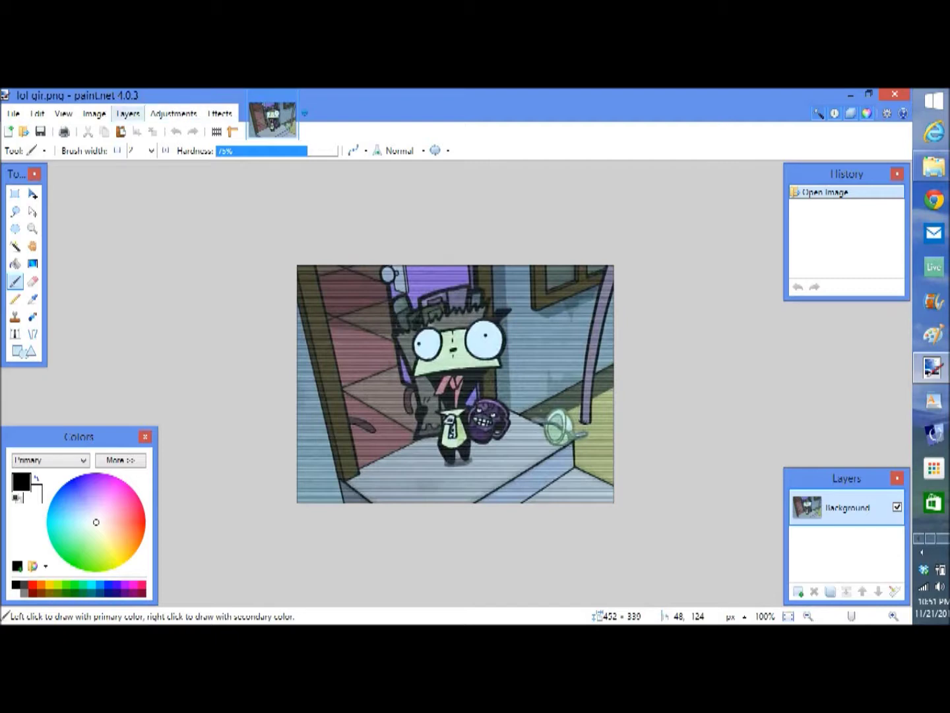
left_click(127, 113)
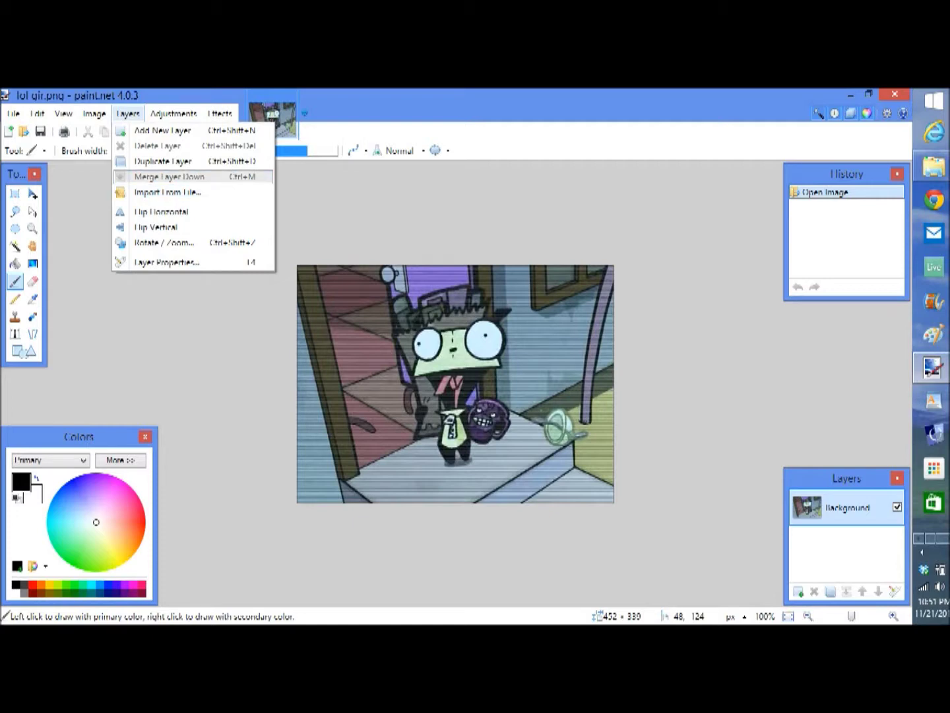
left_click(167, 192)
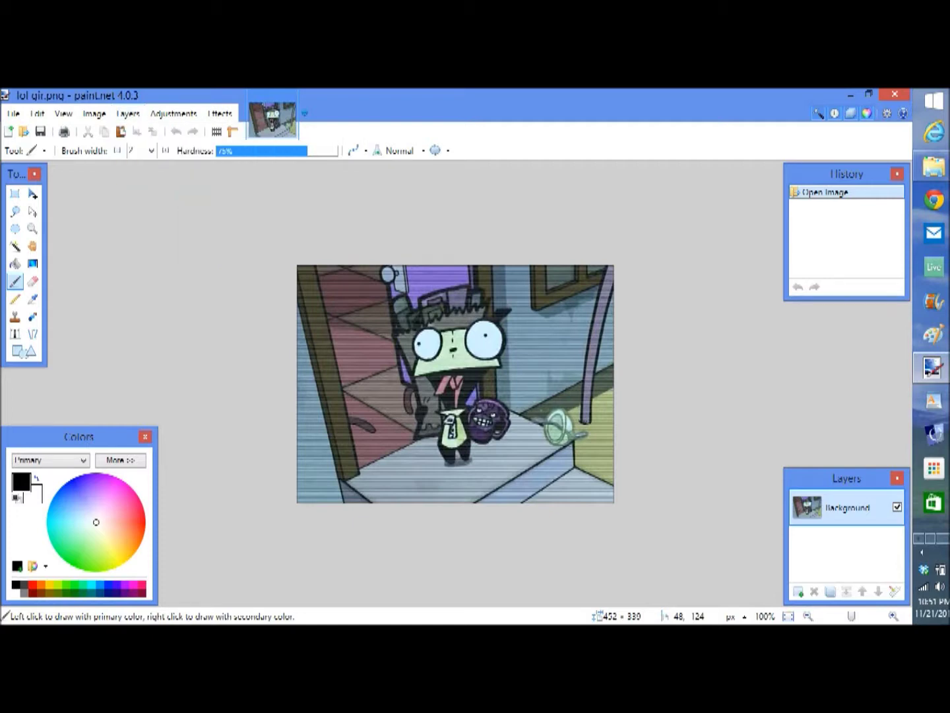
key("Left")
key("Left")
key("Left")
key("Down")
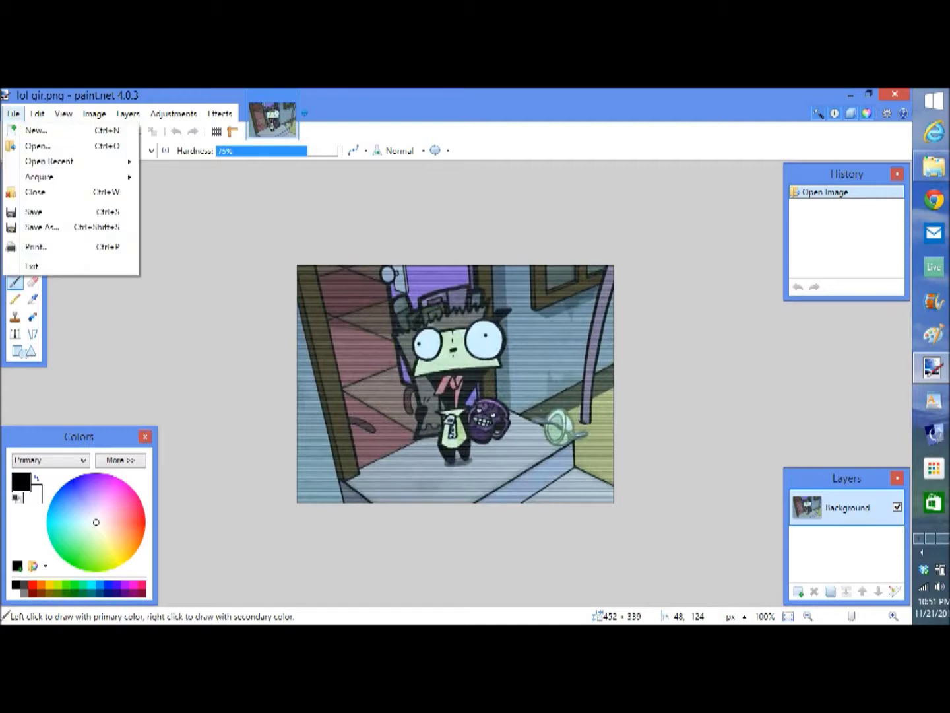
key("Down")
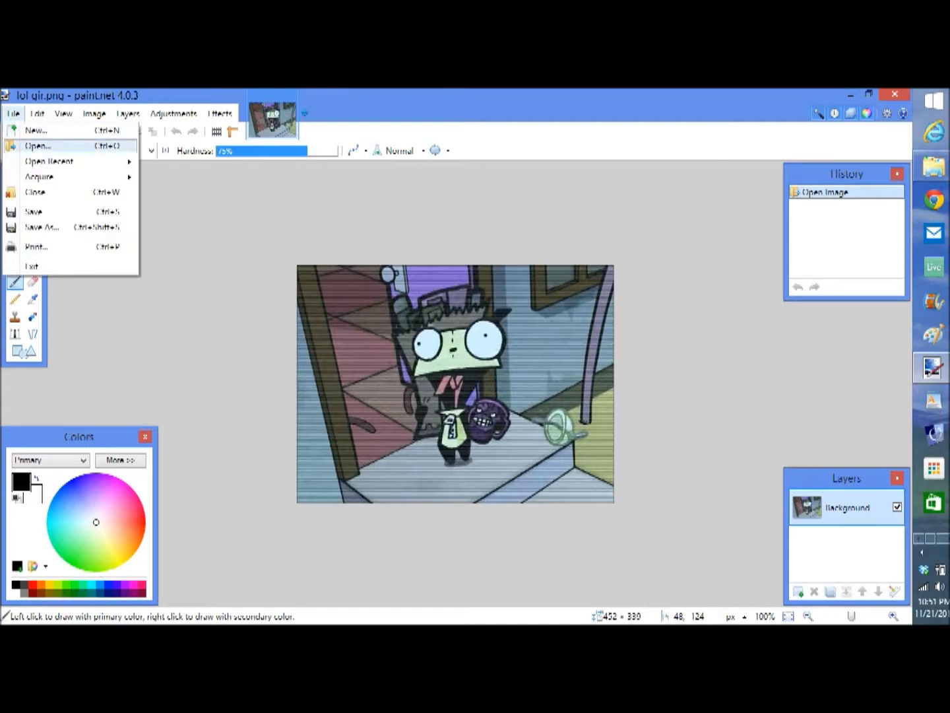
key("Return")
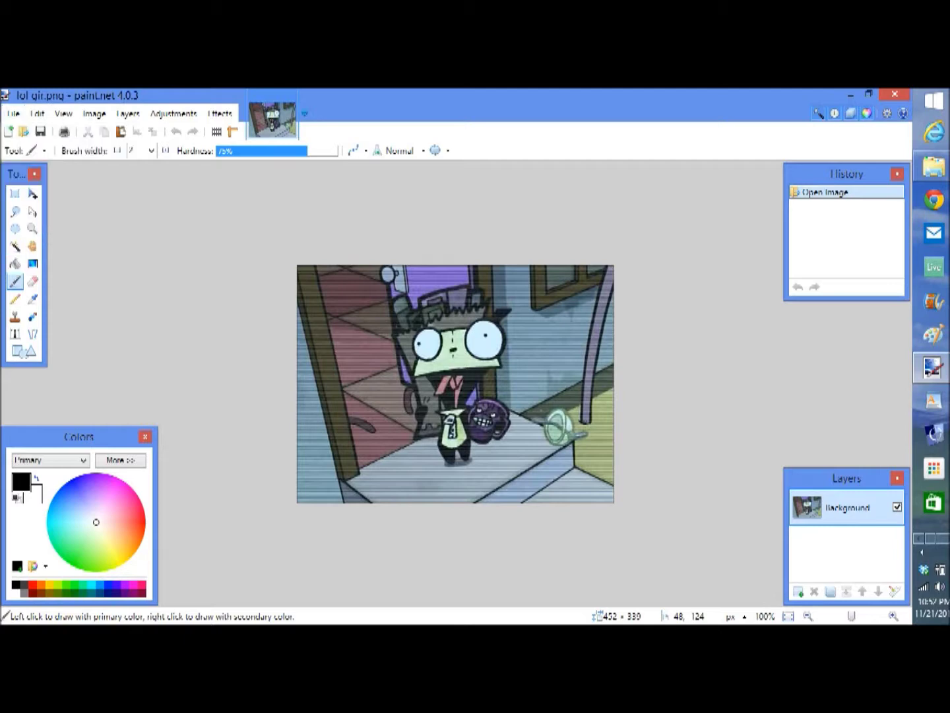
left_click(933, 167)
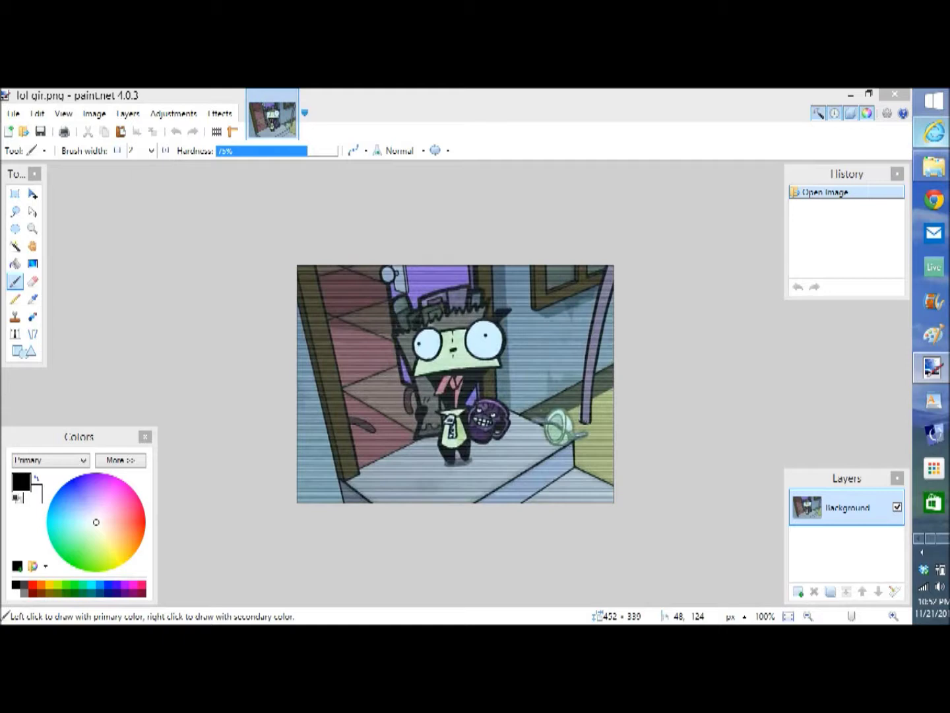
Step: Switch to Internet Explorer and search Google Images for "MLG Sdes"
left_click(934, 132)
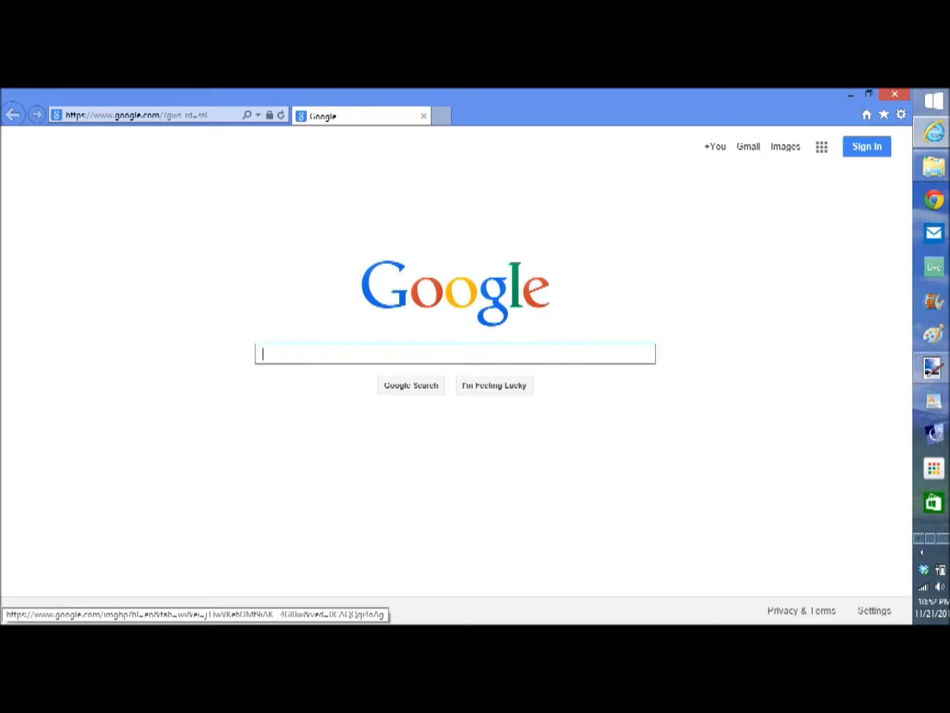
left_click(785, 146)
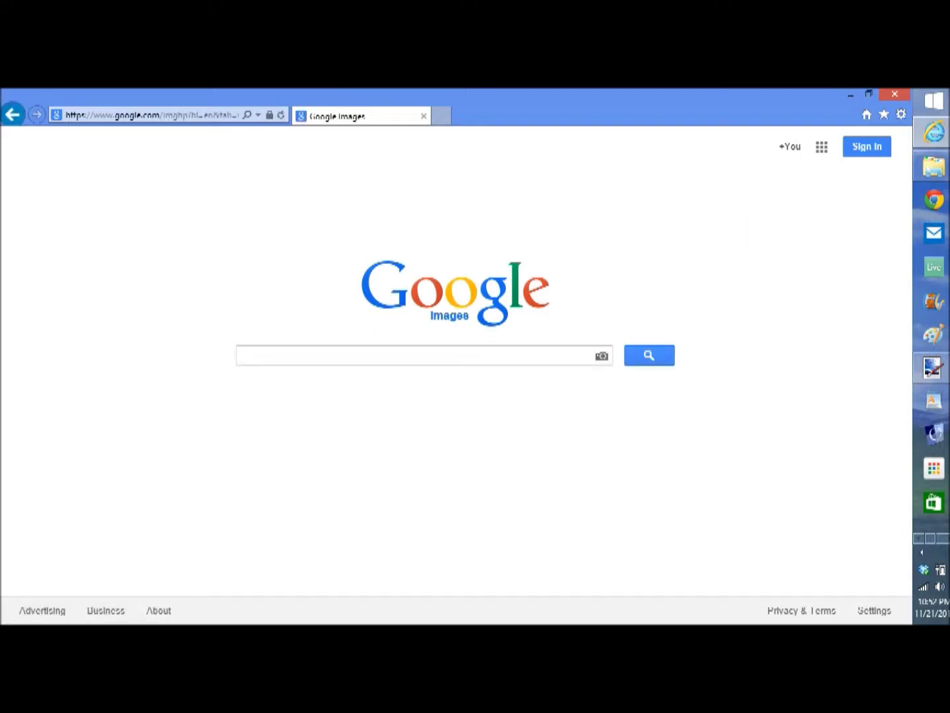
type("MLG S")
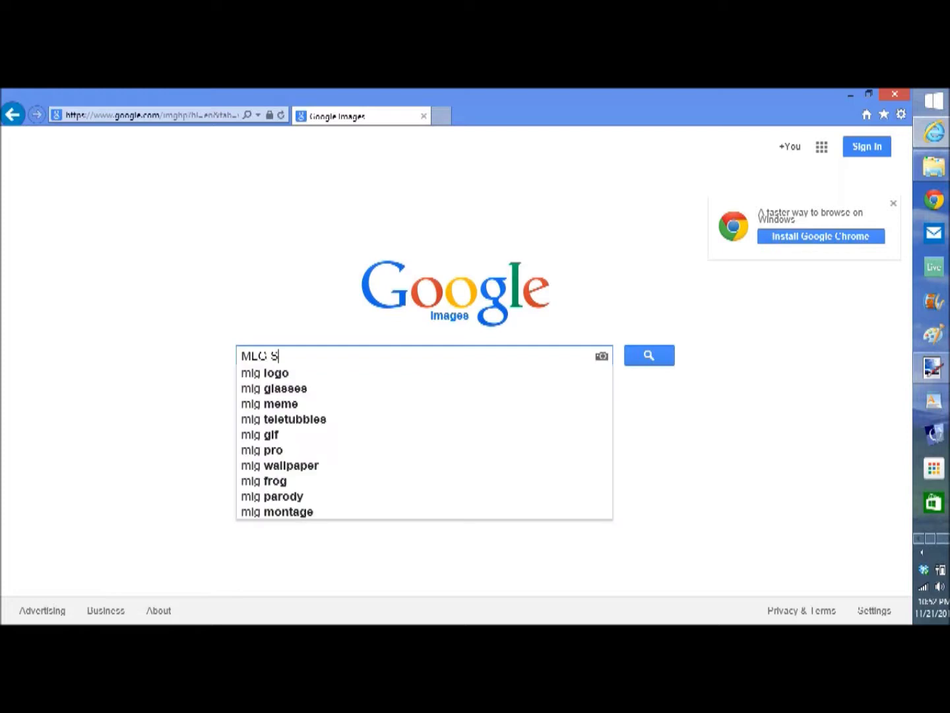
type("des")
key("Return")
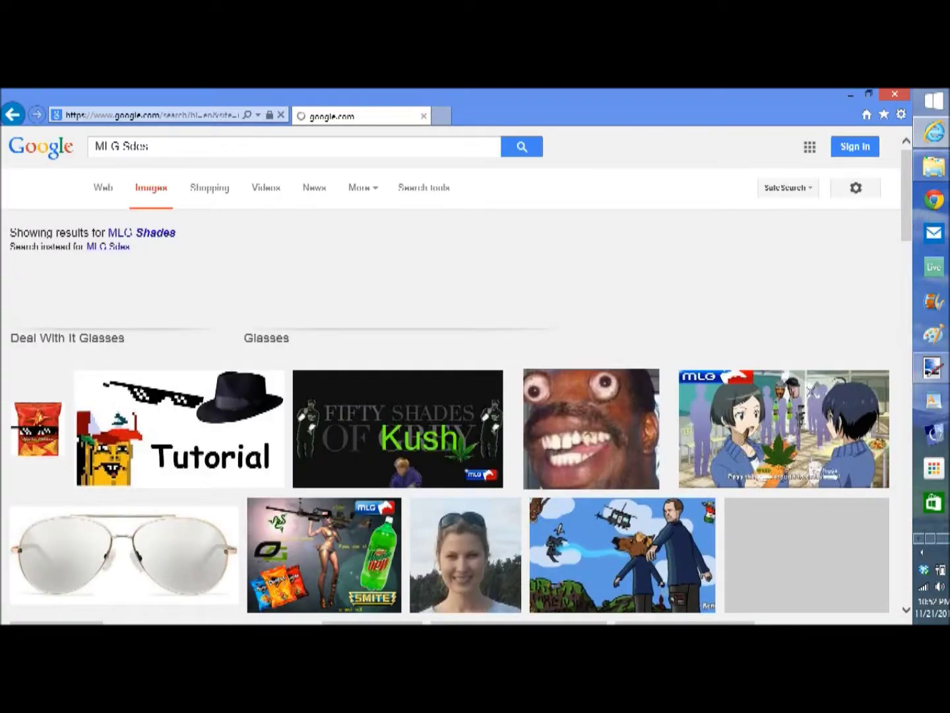
scroll(591, 429, "down", 2)
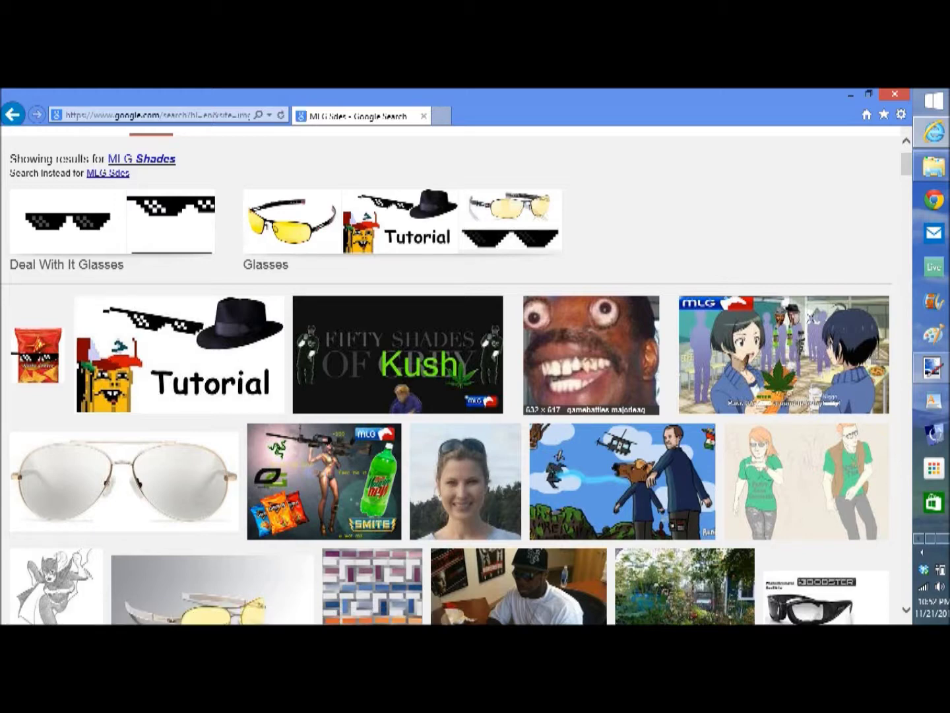
left_click(590, 355)
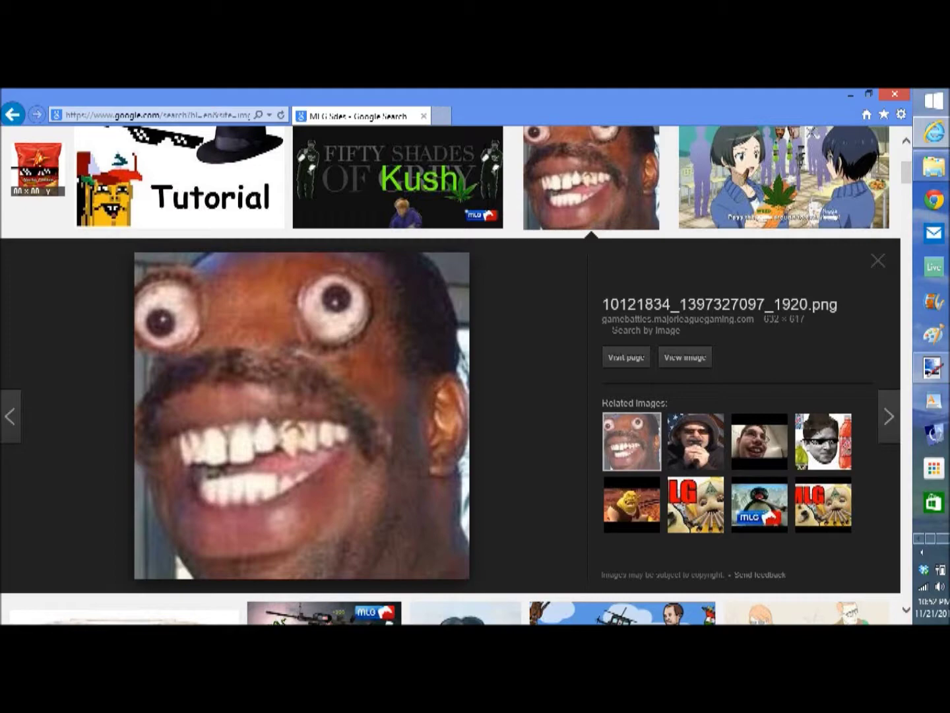
left_click(591, 198)
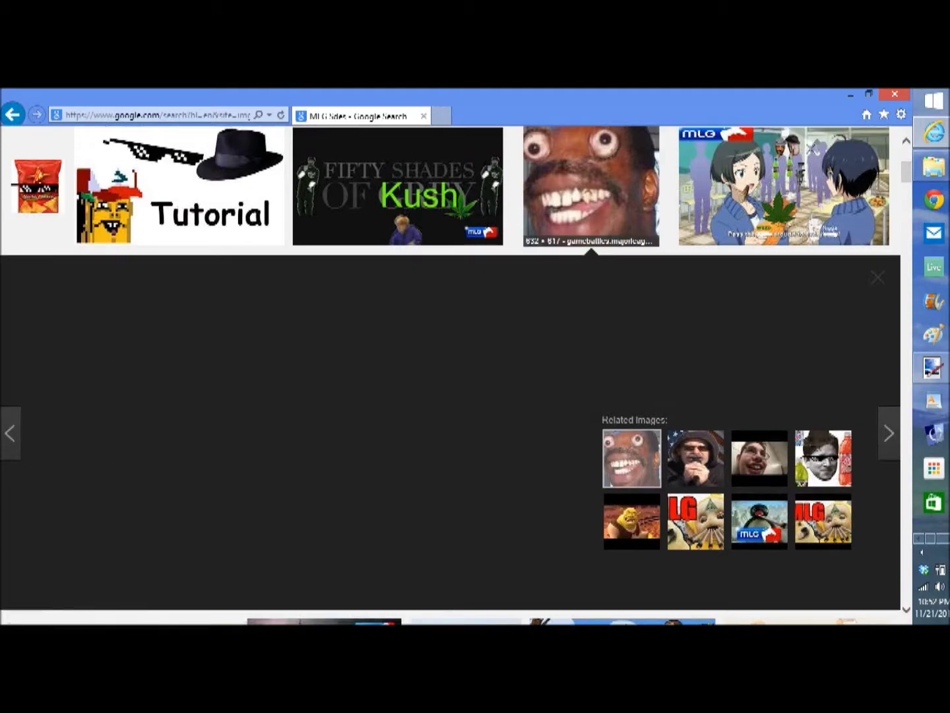
scroll(397, 398, "up", 1)
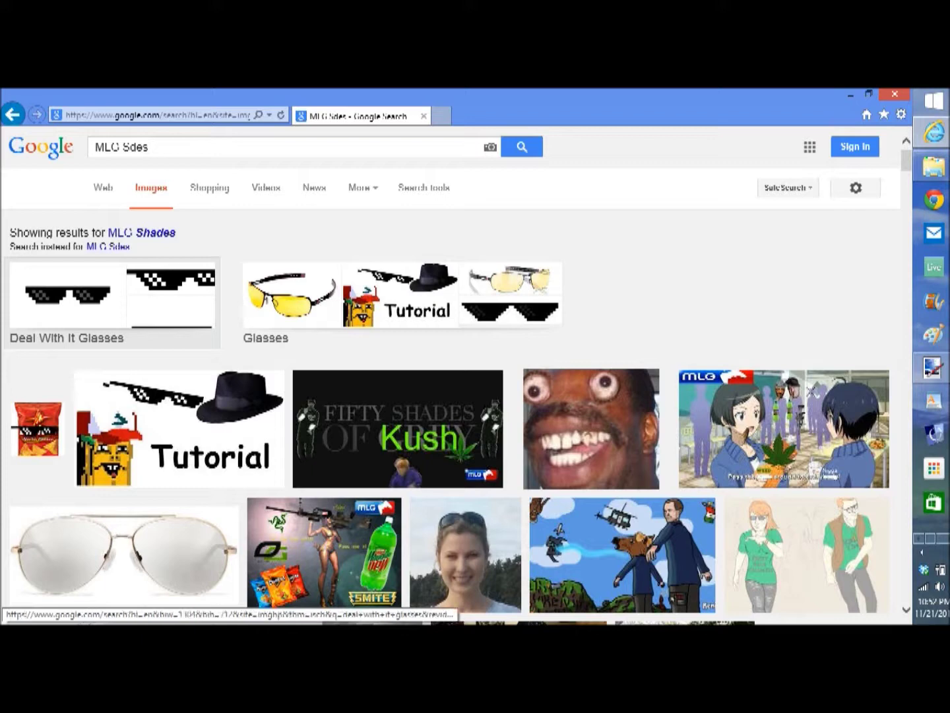
Step: Open the first front-facing pixel sunglasses image in the Deal With It Glasses group and start saving the picture
left_click(113, 300)
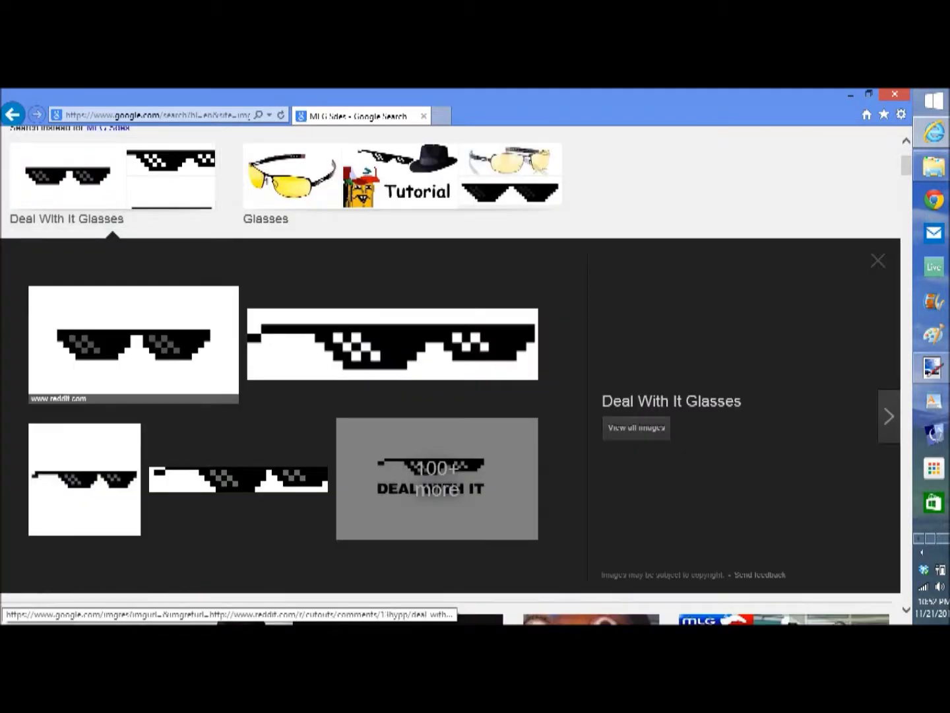
left_click(133, 344)
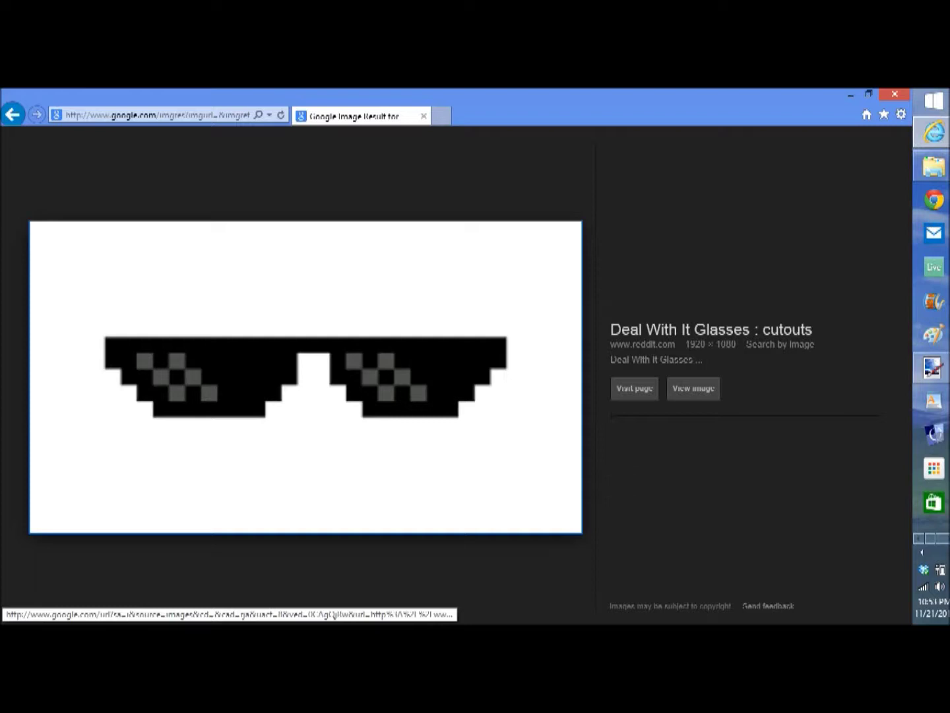
right_click(201, 269)
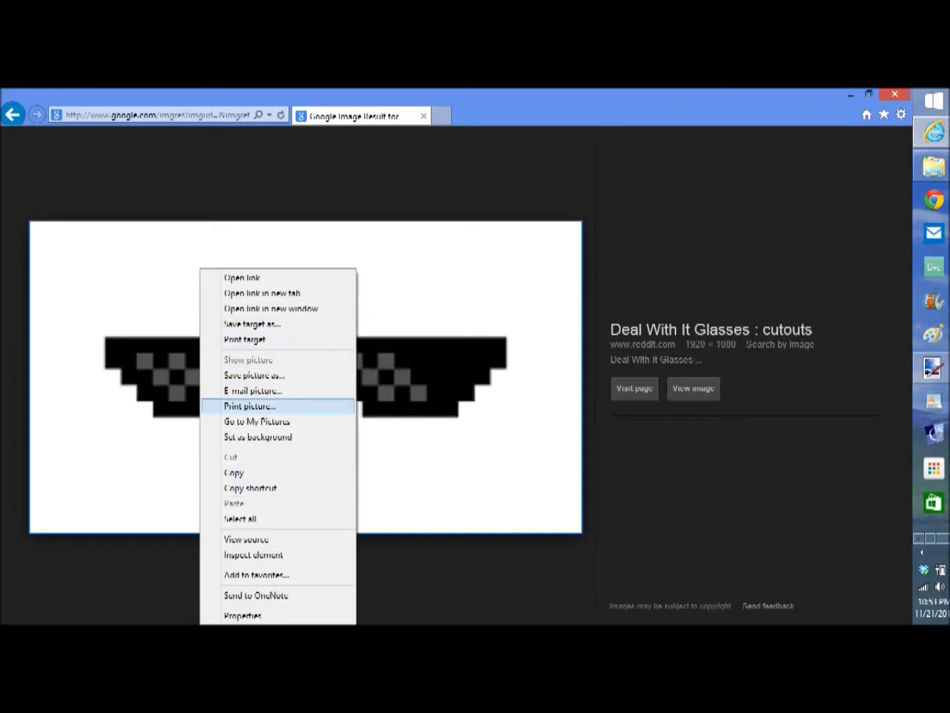
left_click(254, 375)
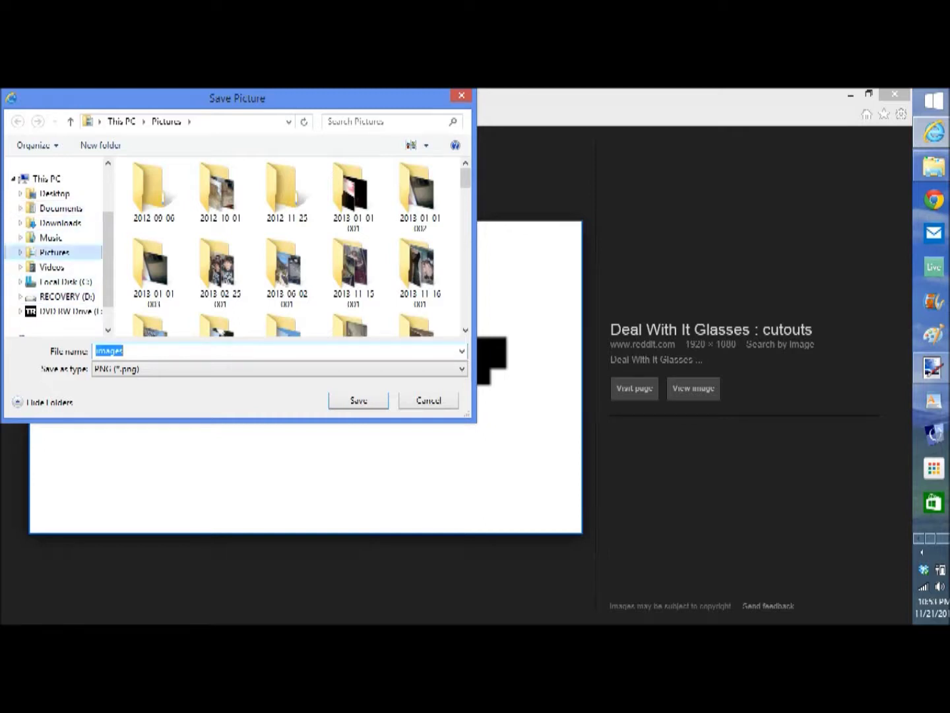
Step: Choose the MLG Funny Pic Stuff folder on the Desktop as the save location for the sunglasses picture
left_click(54, 194)
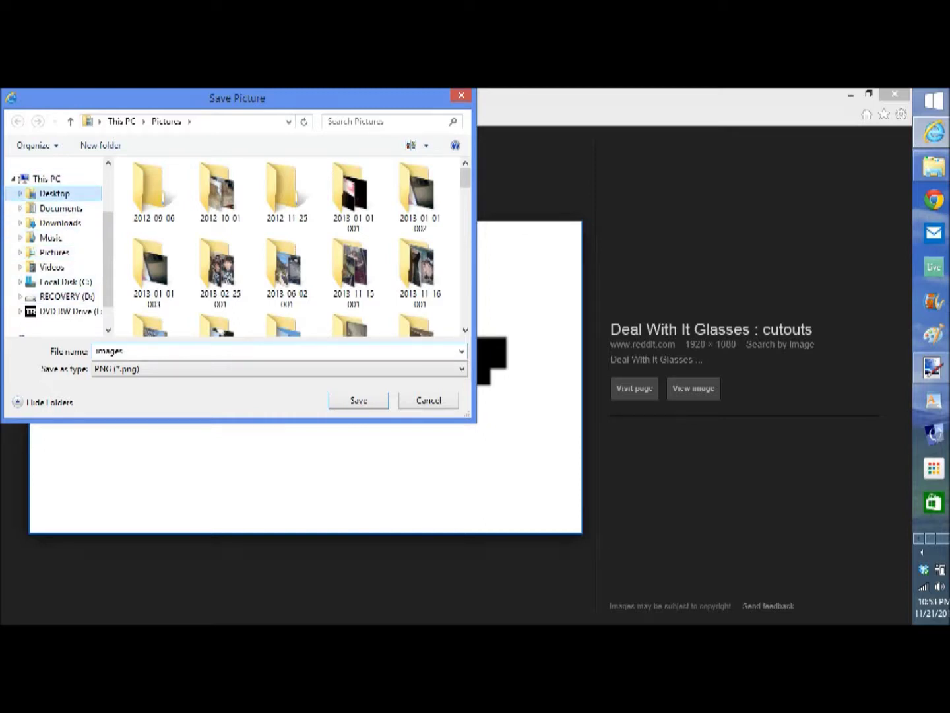
scroll(181, 258, "down", 3)
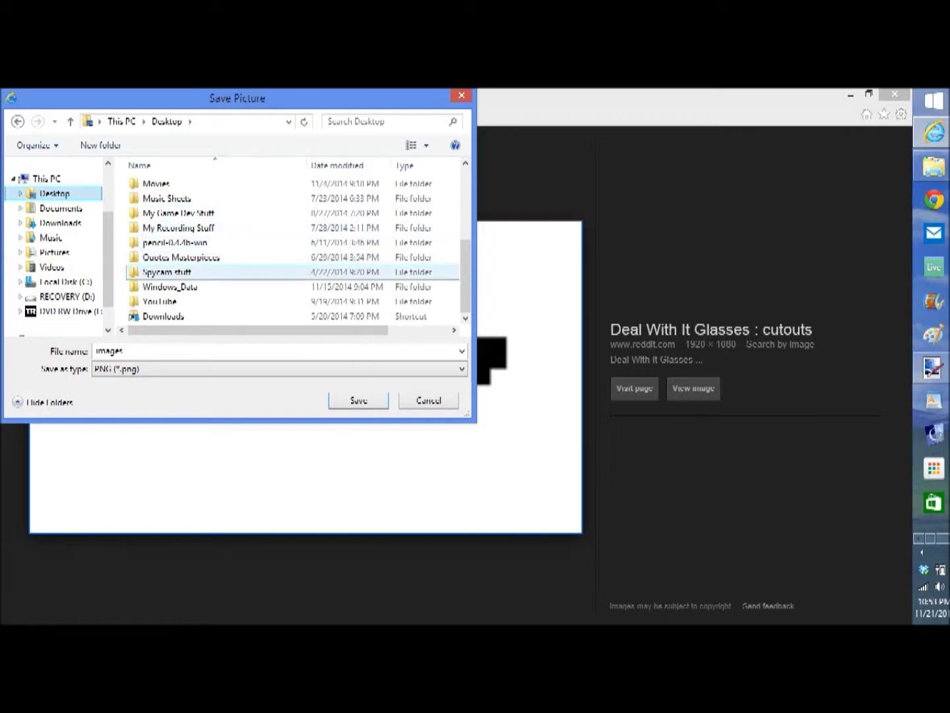
scroll(290, 272, "up", 3)
scroll(290, 272, "down", 1)
double_click(180, 286)
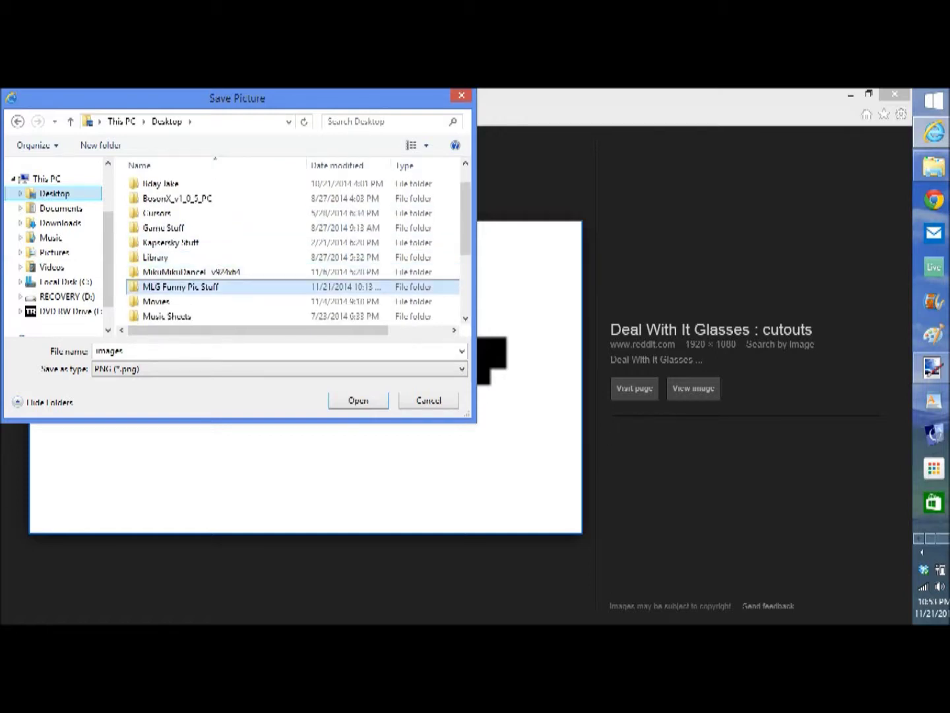
double_click(180, 287)
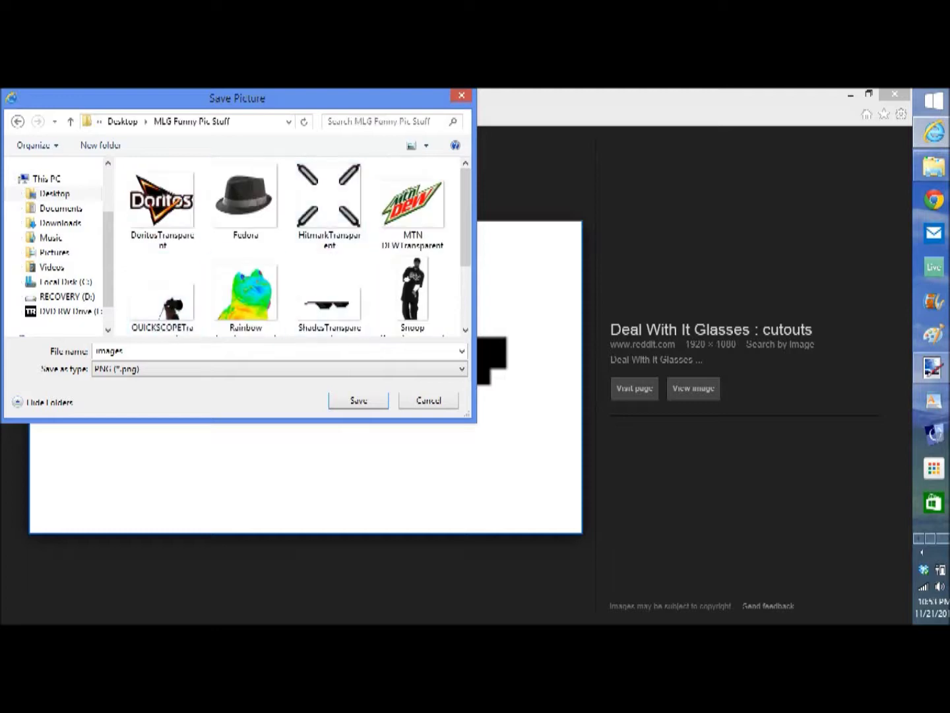
scroll(259, 305, "down", 1)
scroll(259, 305, "up", 1)
scroll(259, 305, "down", 1)
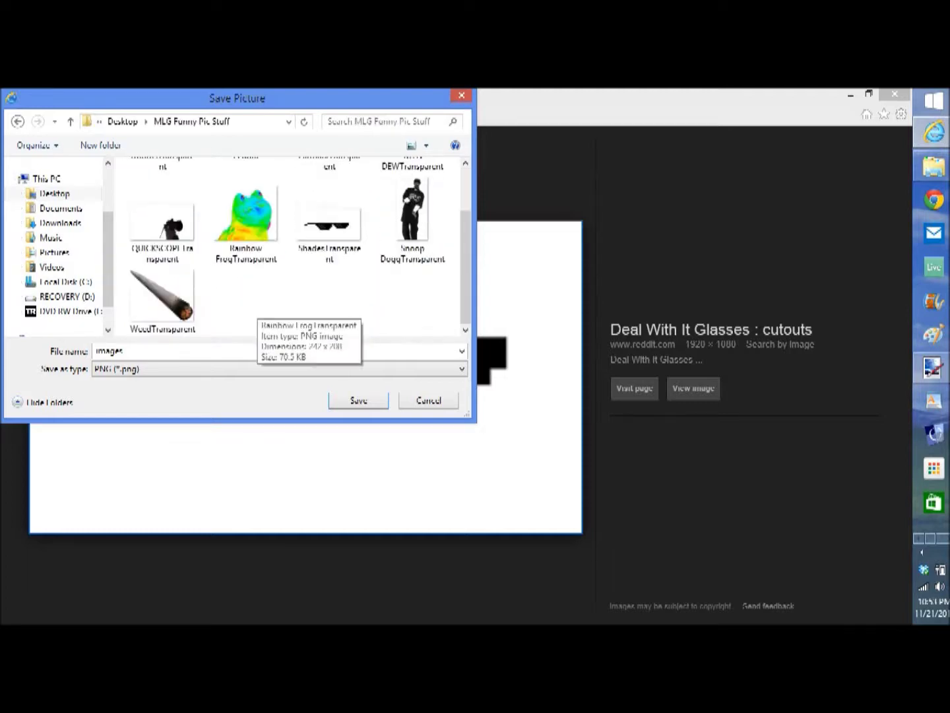
scroll(259, 305, "up", 1)
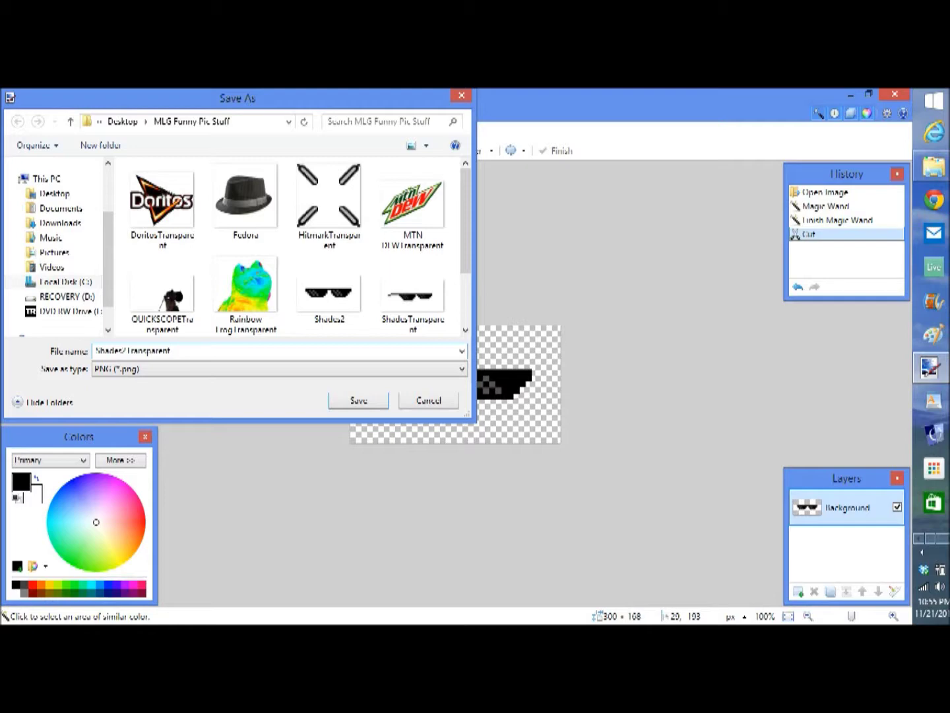
Step: Save the cut-out sunglasses as a PNG named Shades2Transparent with auto-detected bit depth
left_click(279, 369)
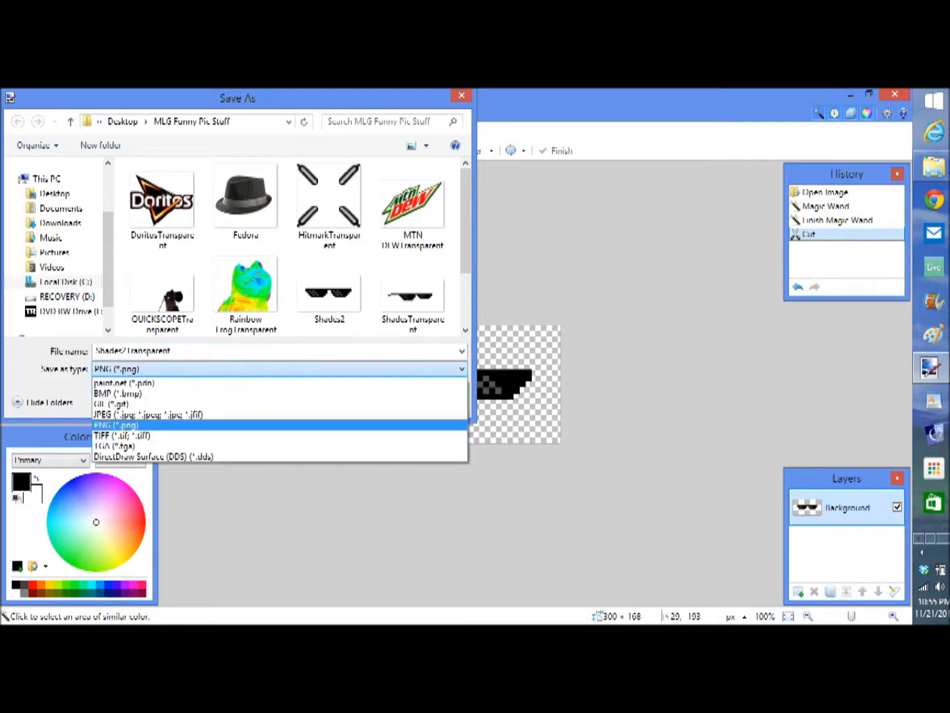
key("Return")
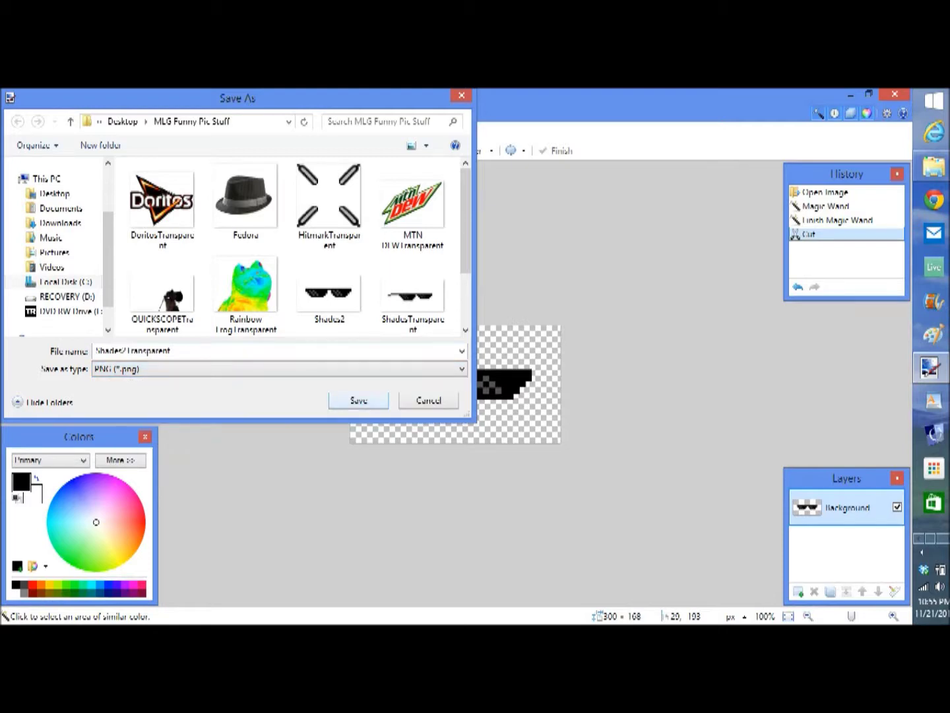
key("Return")
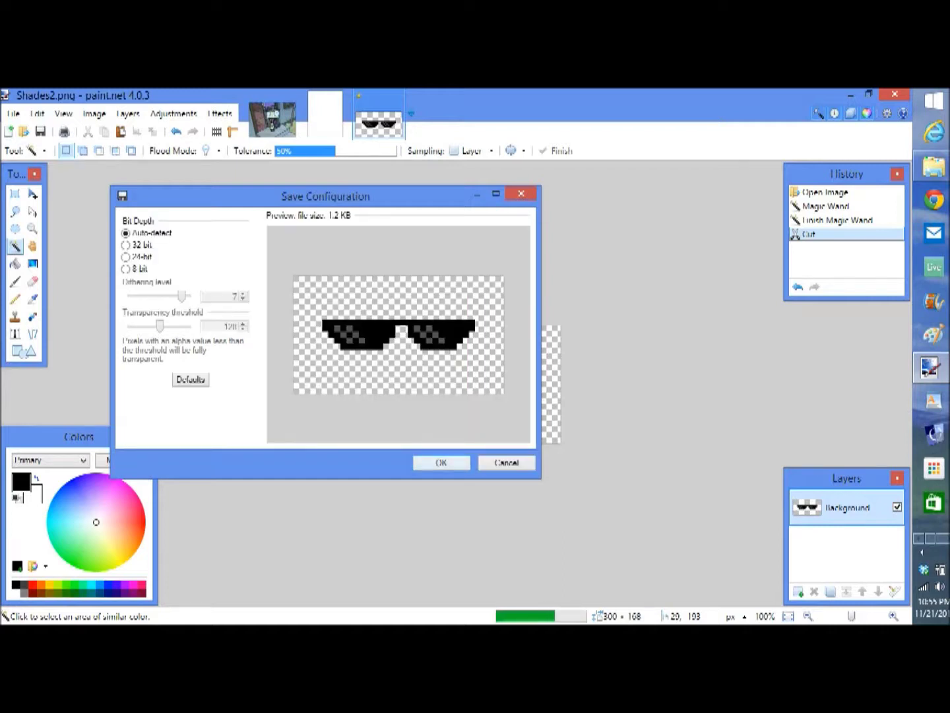
key("Return")
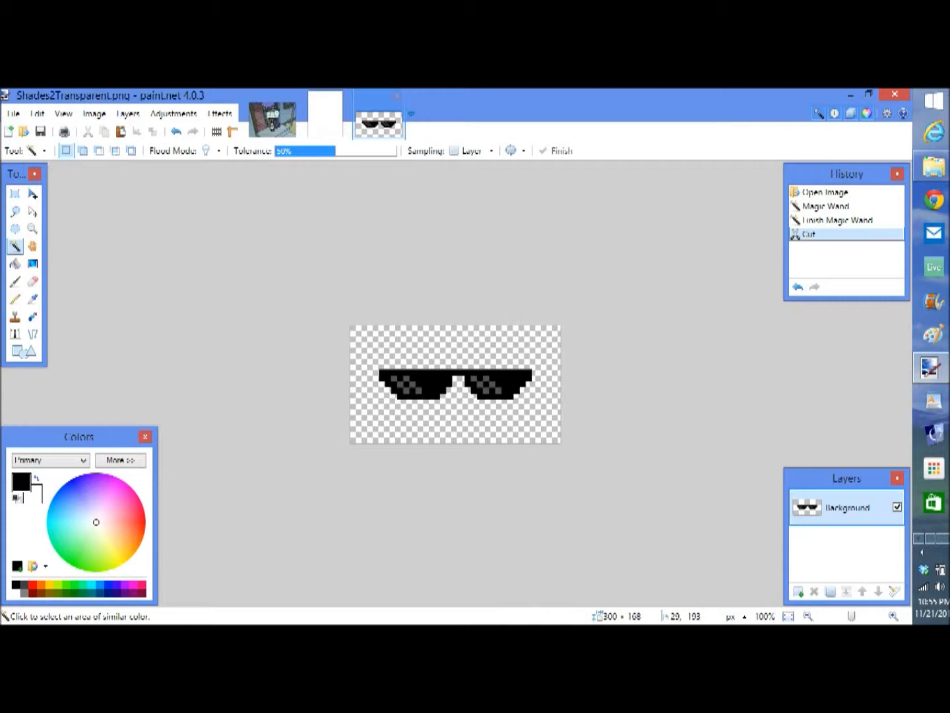
Step: Import the Fedora picture from the MLG Funny Pic Stuff folder as a new layer in lol gir.png
left_click(272, 120)
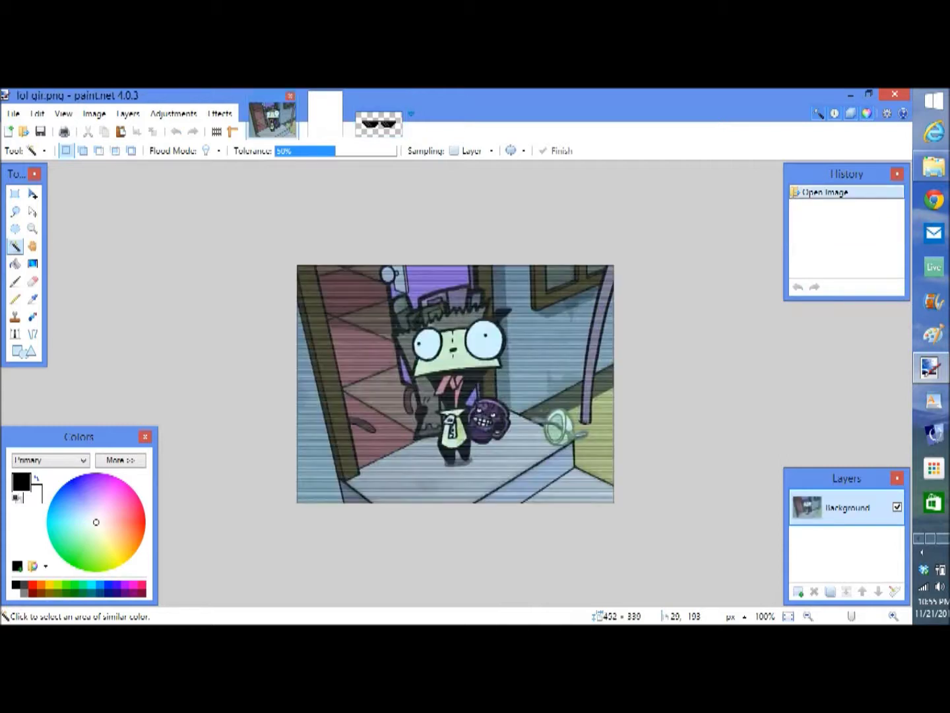
key("Right")
key("Right")
key("Right")
key("Right")
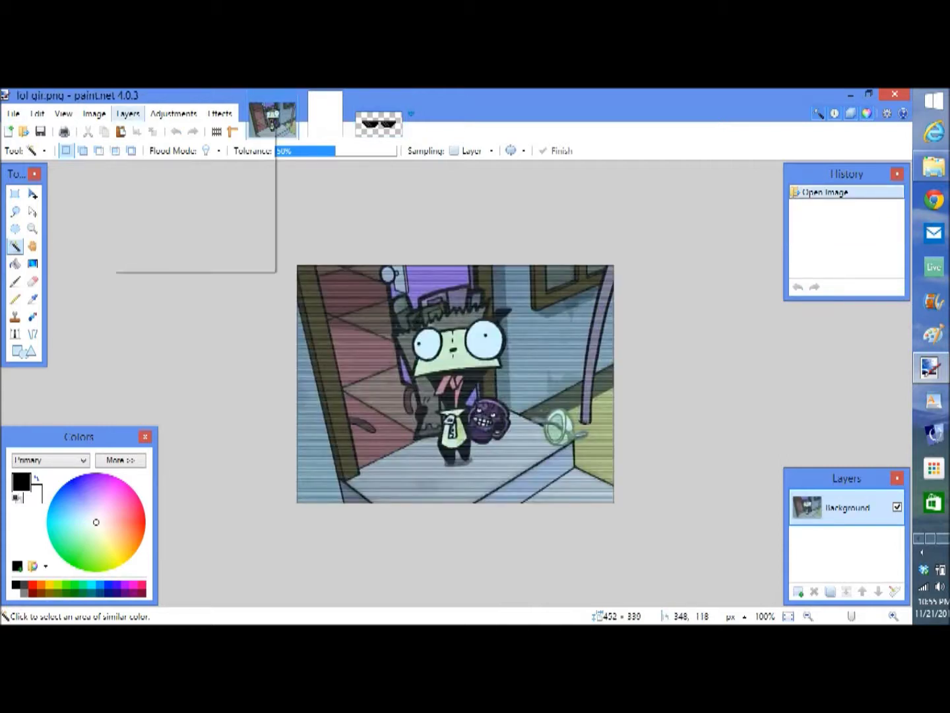
key("Return")
key("Down")
key("Down")
key("Down")
key("Down")
key("Down")
key("Return")
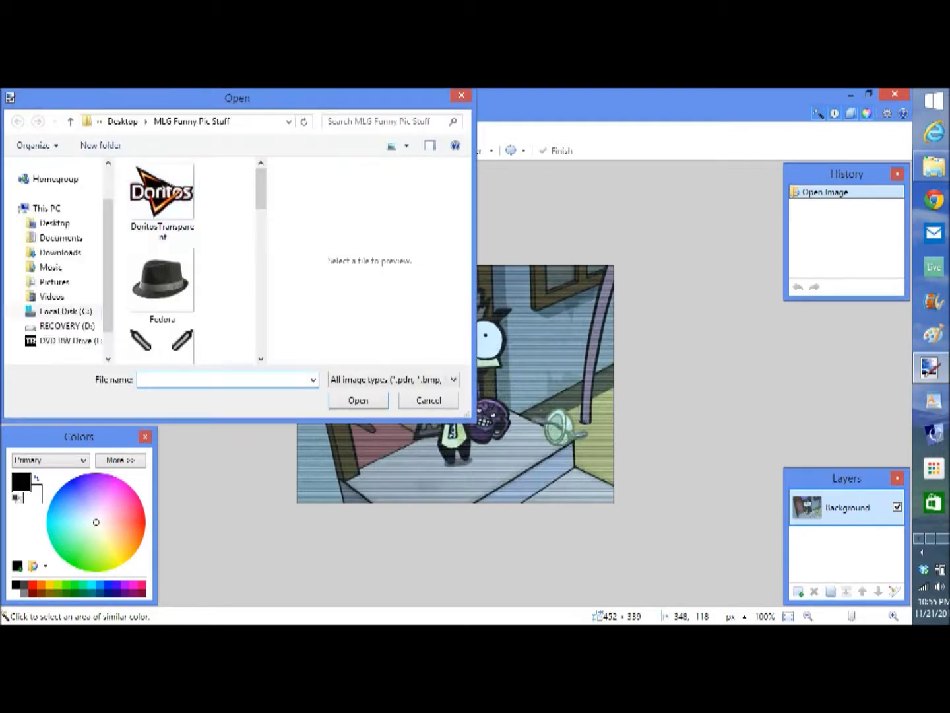
key("Escape")
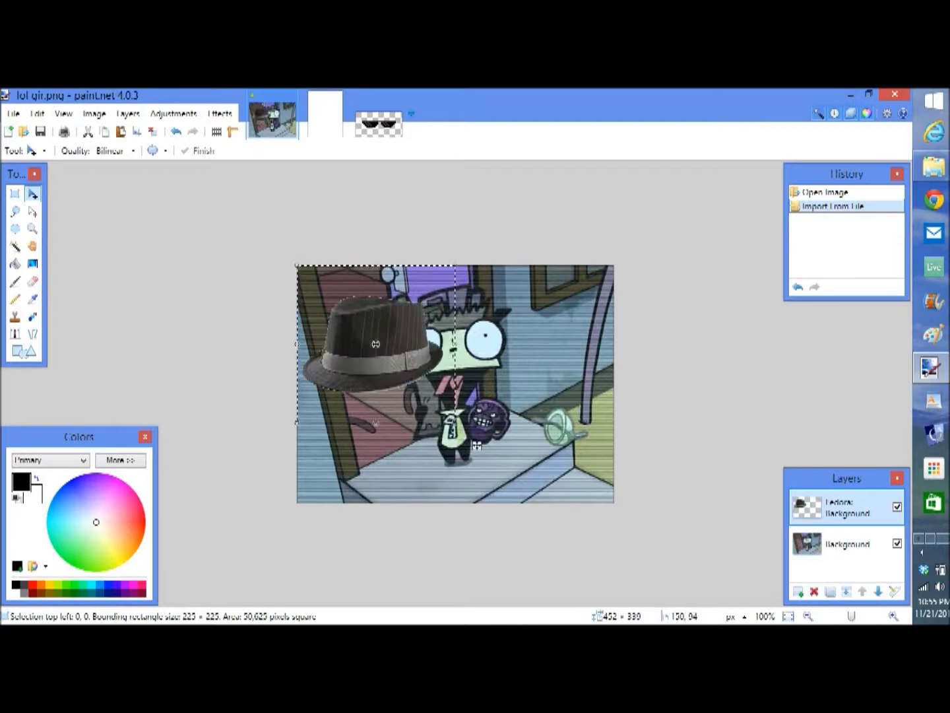
Step: Shrink the fedora to about 155 × 148 px and place it on top of the green-faced character's head
left_click_drag(476, 445, 554, 398)
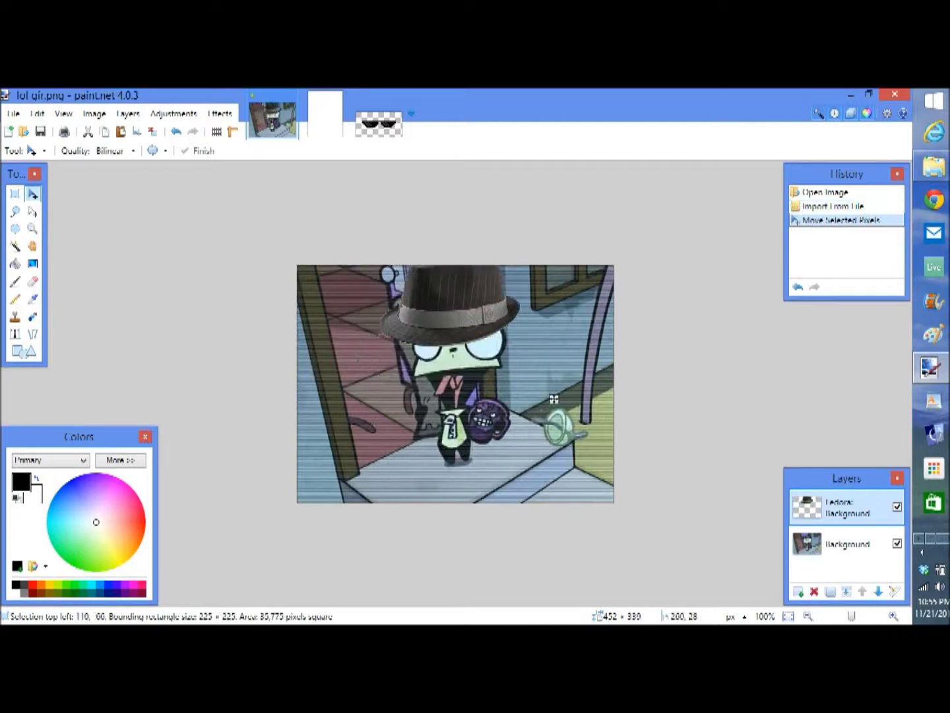
mouse_move(532, 376)
left_mouse_down()
mouse_move(495, 334)
mouse_move(537, 374)
left_mouse_up()
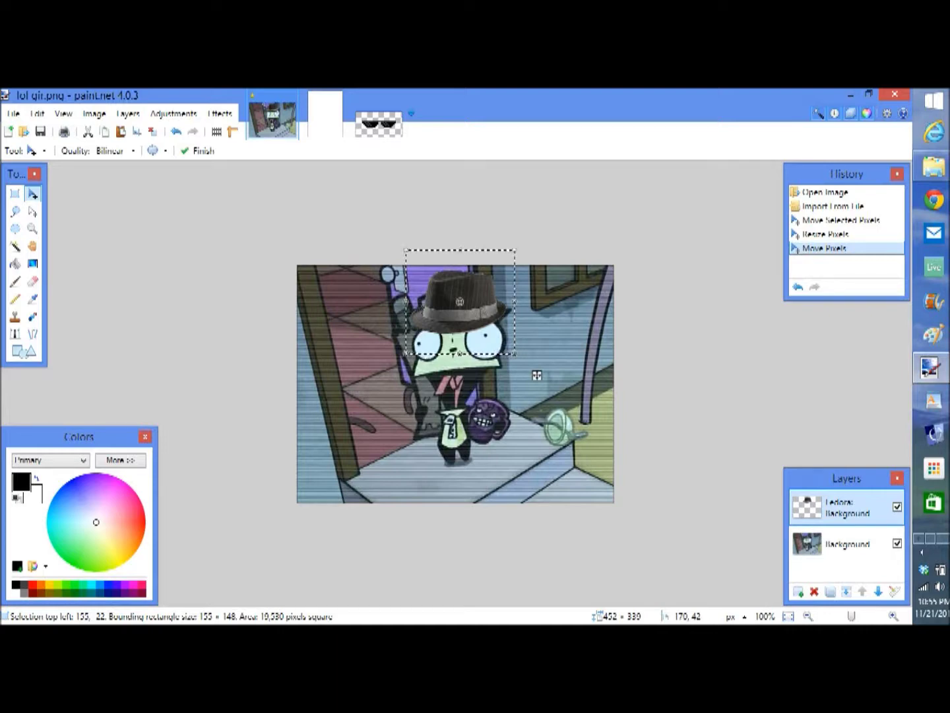
Step: Deselect the fedora, import the Rainbow FrogTransparent picture as a new layer, and place the frog in the image's lower-left corner
key("ctrl+d")
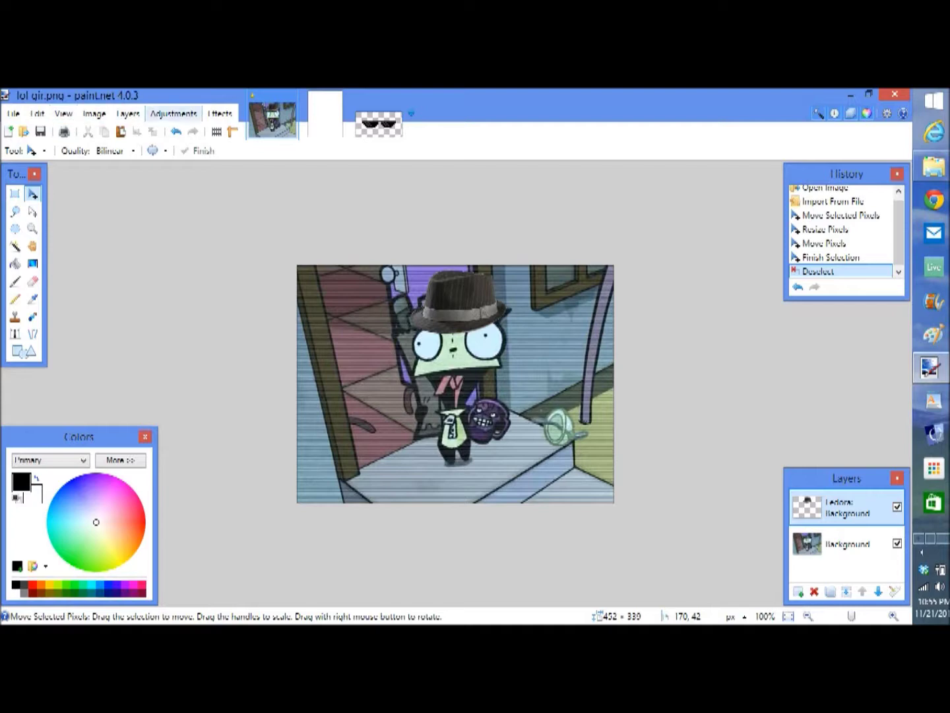
left_click(128, 113)
left_click(168, 192)
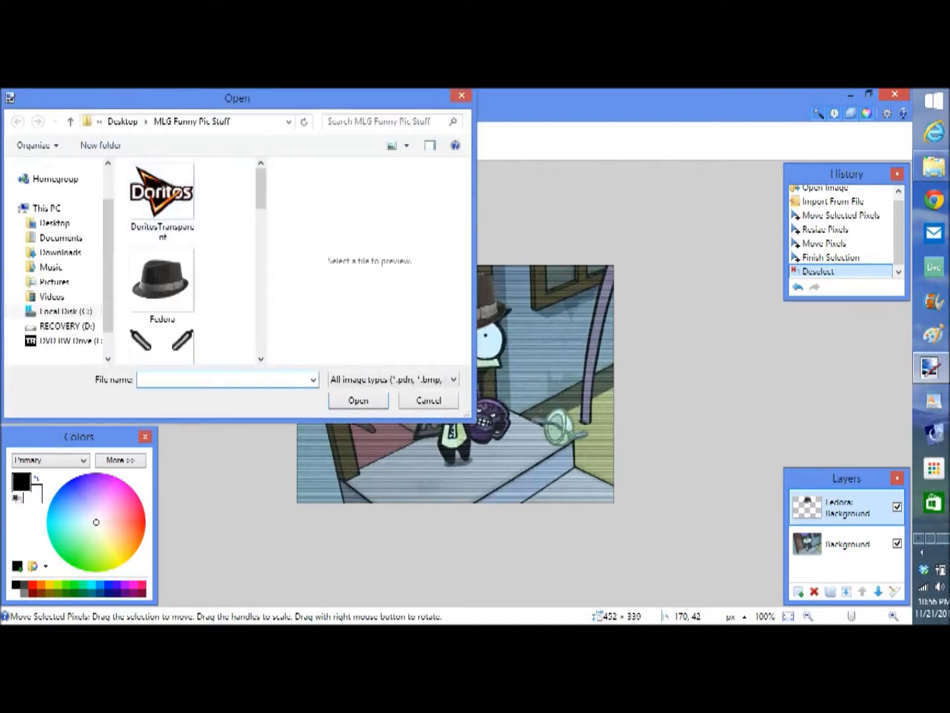
scroll(163, 317, "down", 2)
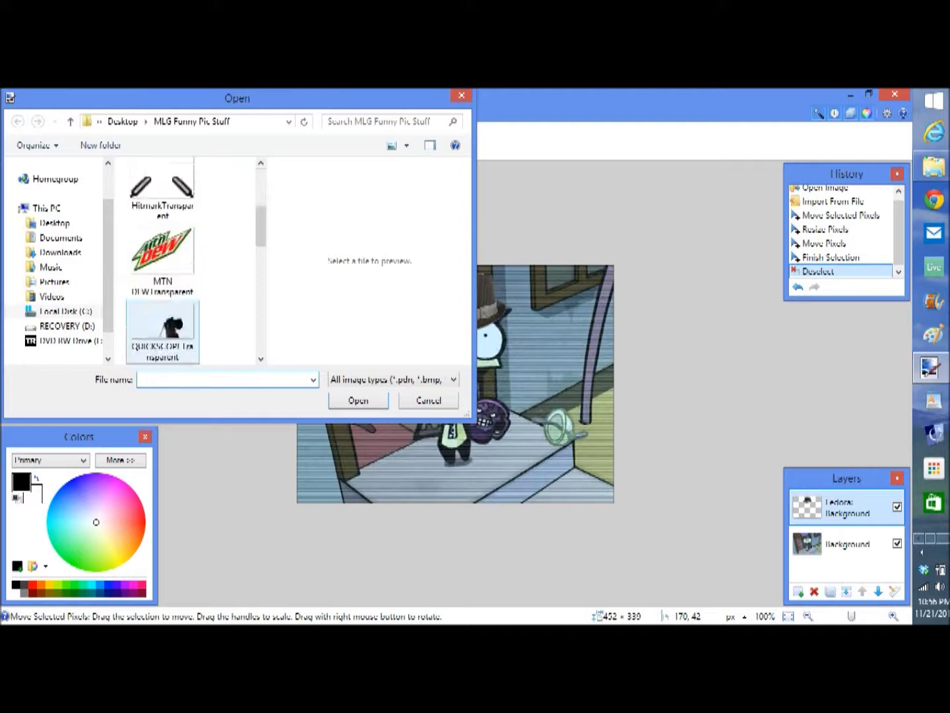
scroll(162, 317, "down", 1)
double_click(162, 317)
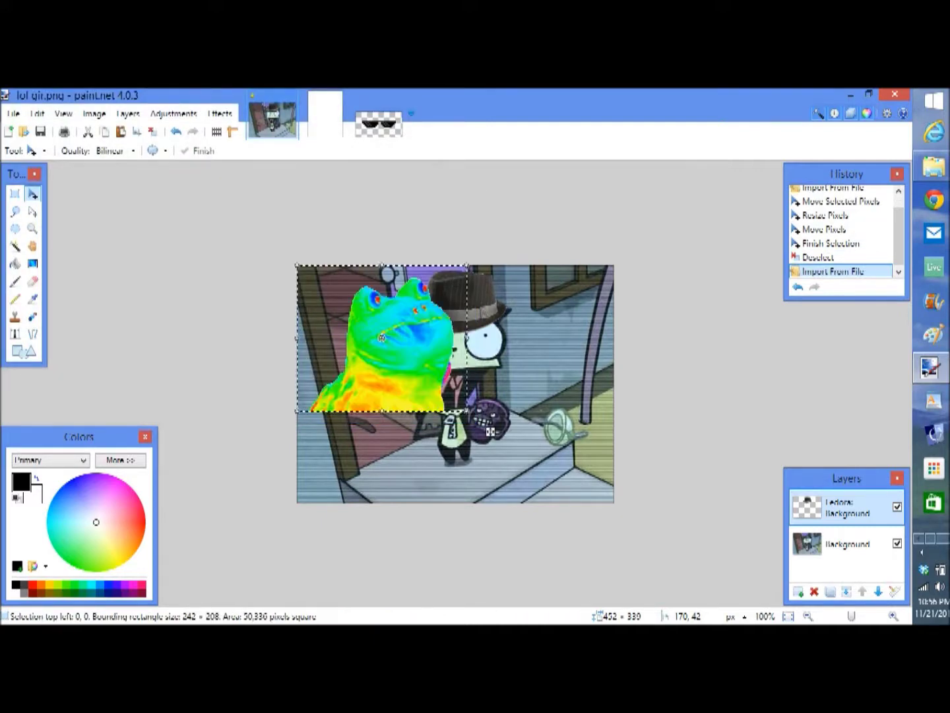
left_click_drag(455, 491, 435, 533)
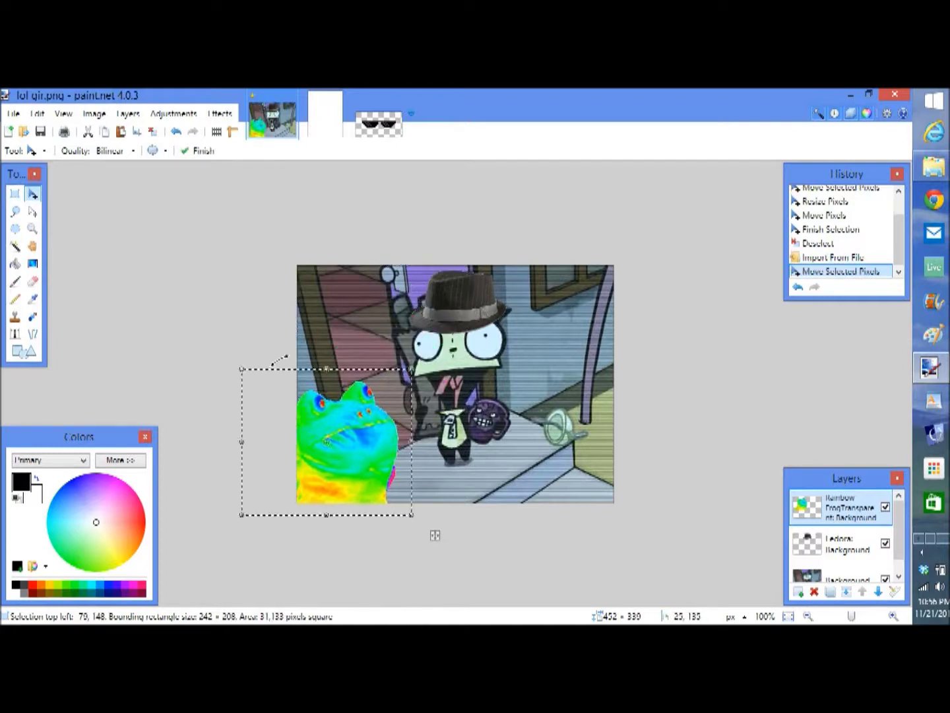
key("ctrl+d")
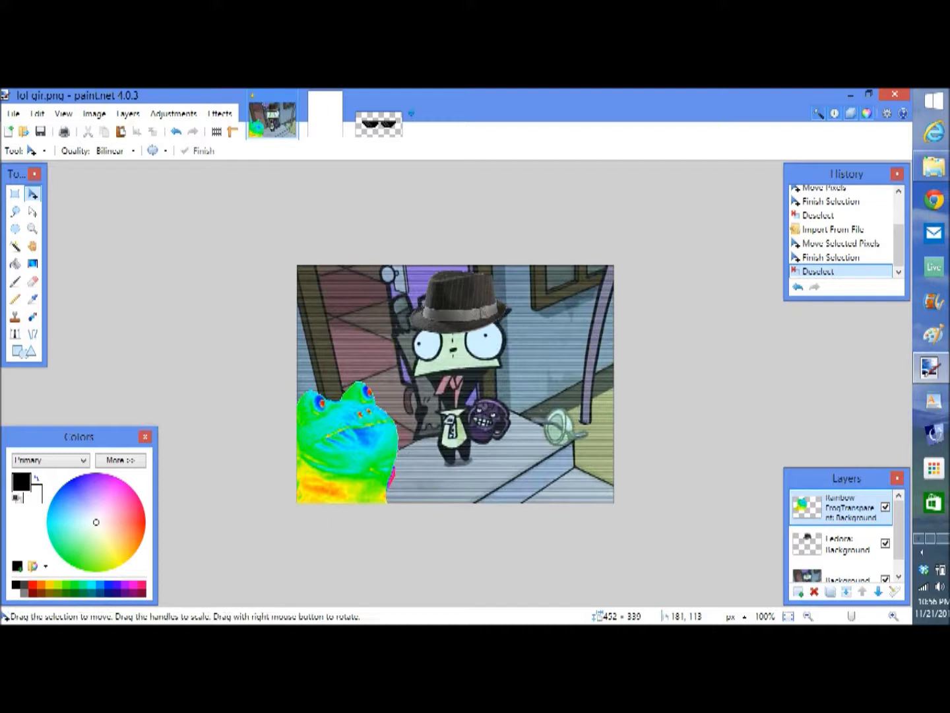
left_click(127, 113)
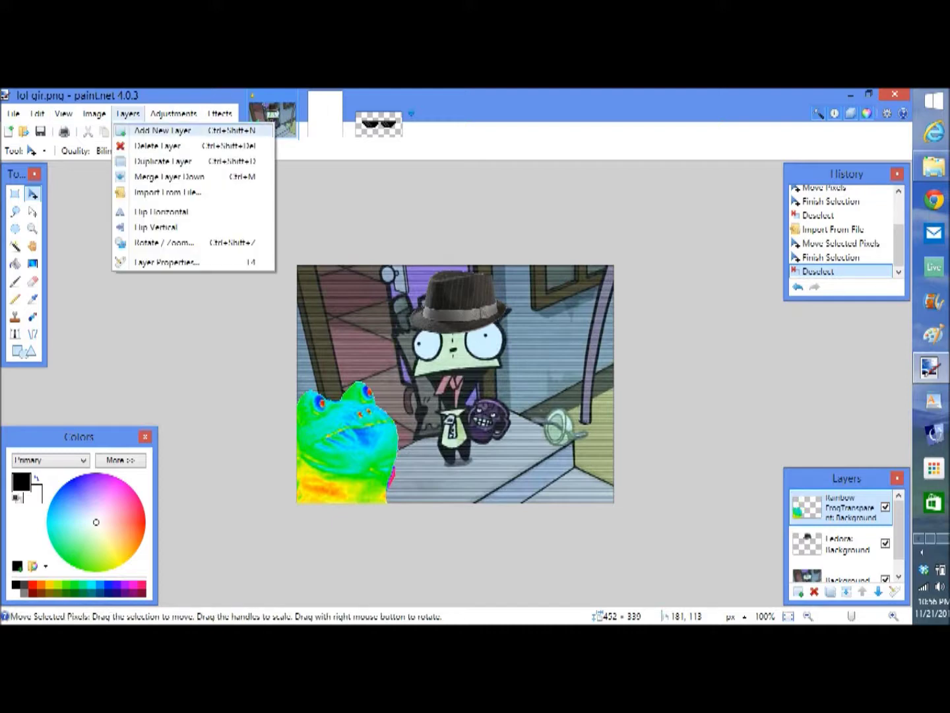
left_click(167, 192)
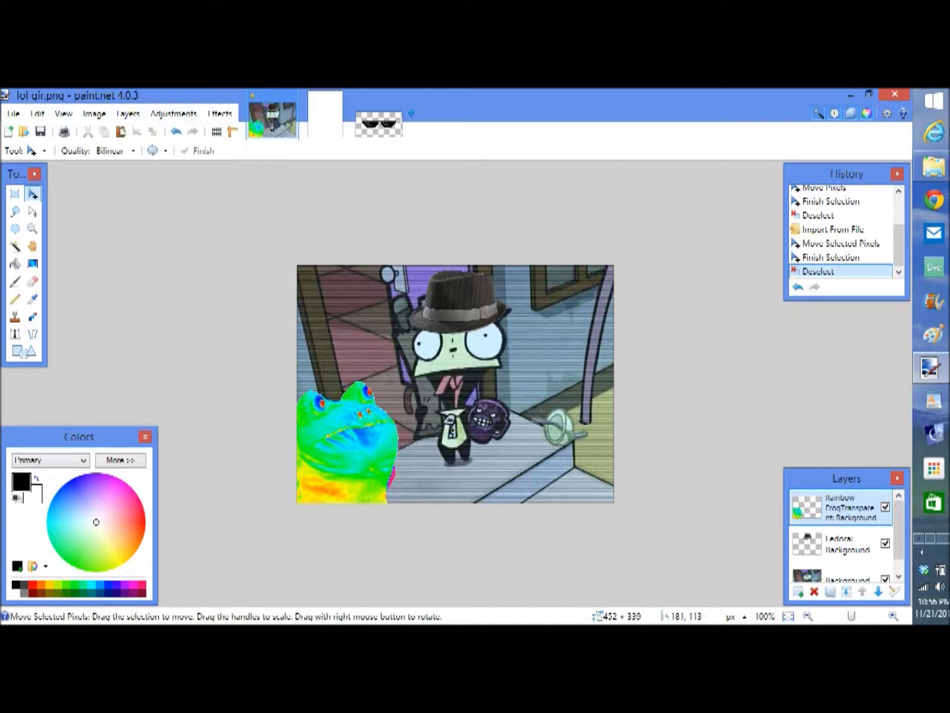
scroll(162, 241, "down", 3)
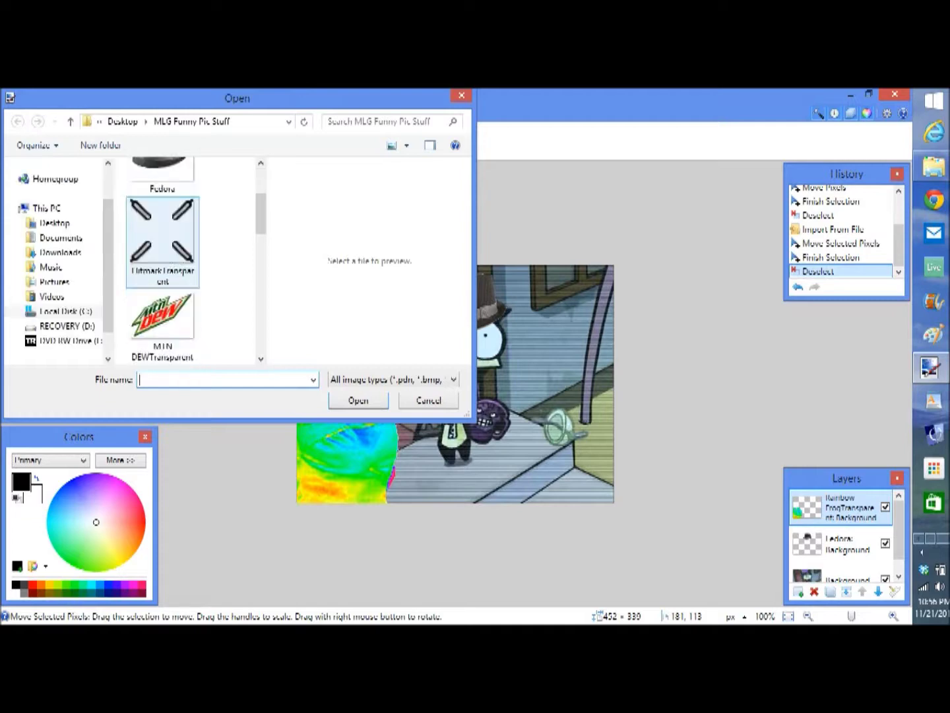
scroll(162, 198, "down", 6)
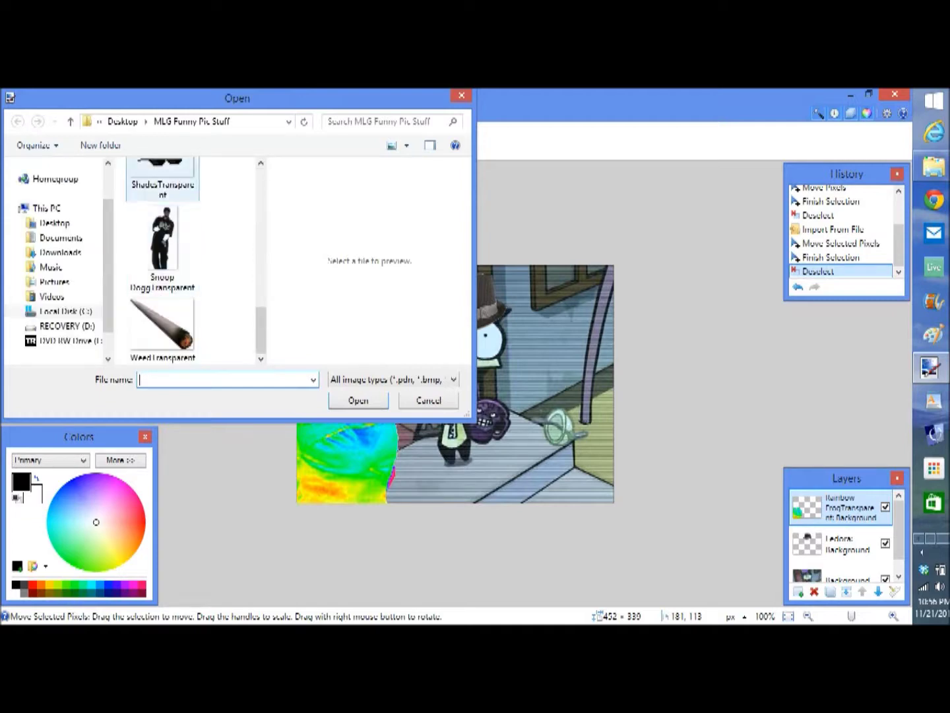
scroll(163, 178, "up", 2)
double_click(163, 180)
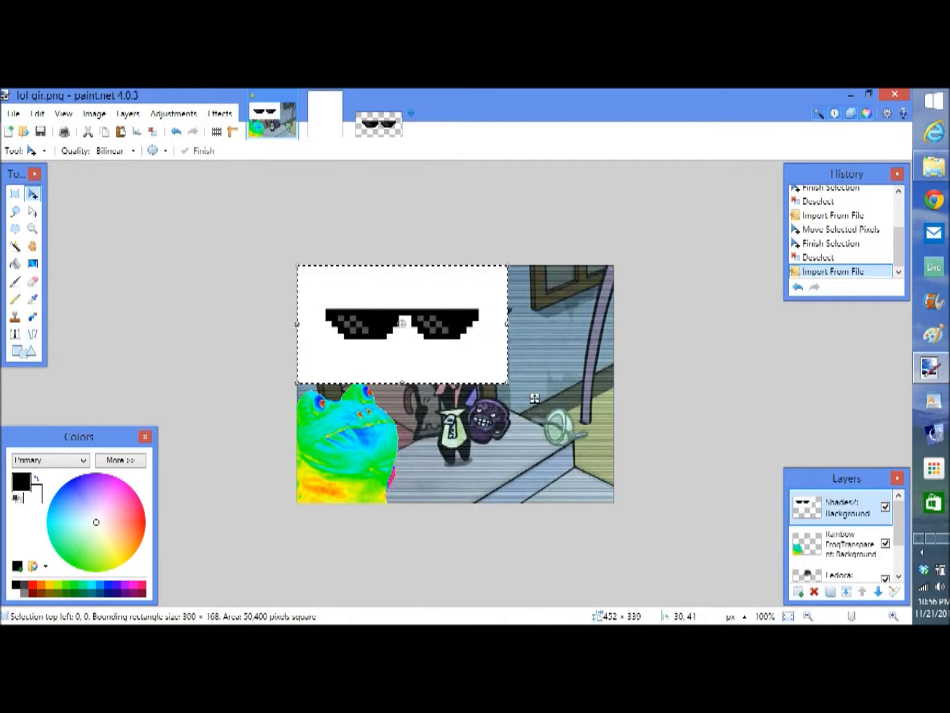
left_click_drag(535, 399, 567, 413)
key("ctrl+z")
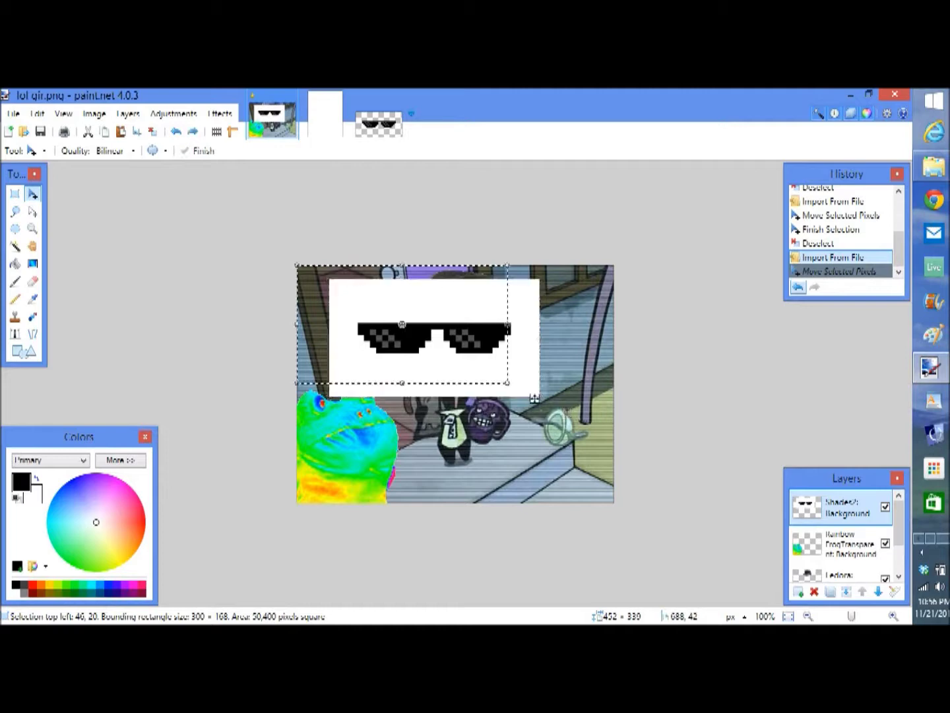
key("ctrl+z")
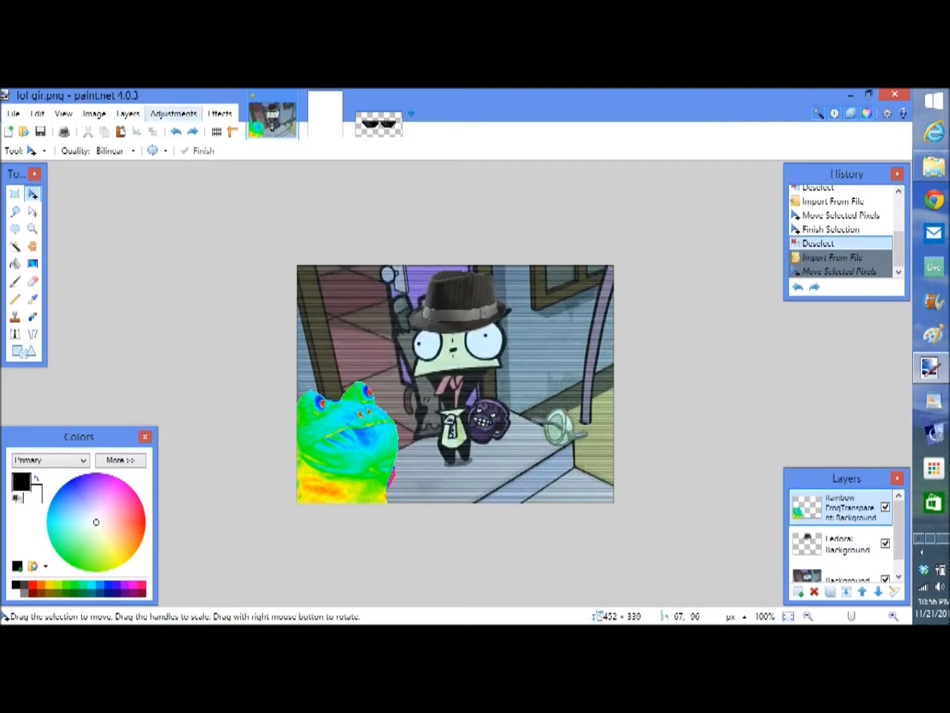
Step: Import the Shades2Transparent picture from the MLG Funny Pic Stuff folder as a new layer
left_click(128, 114)
left_click(162, 193)
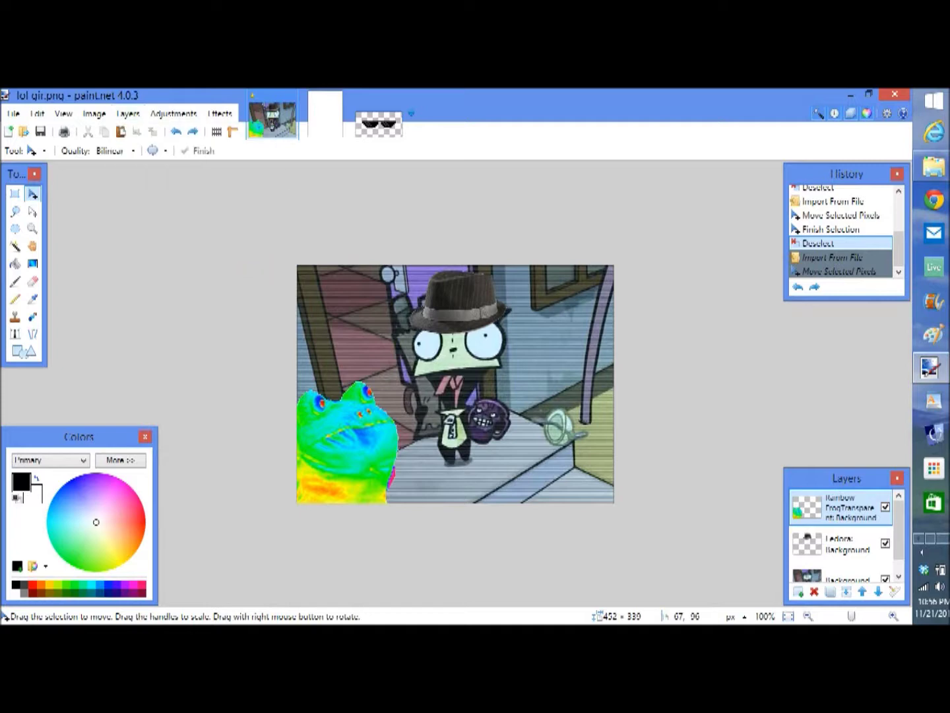
left_click(128, 113)
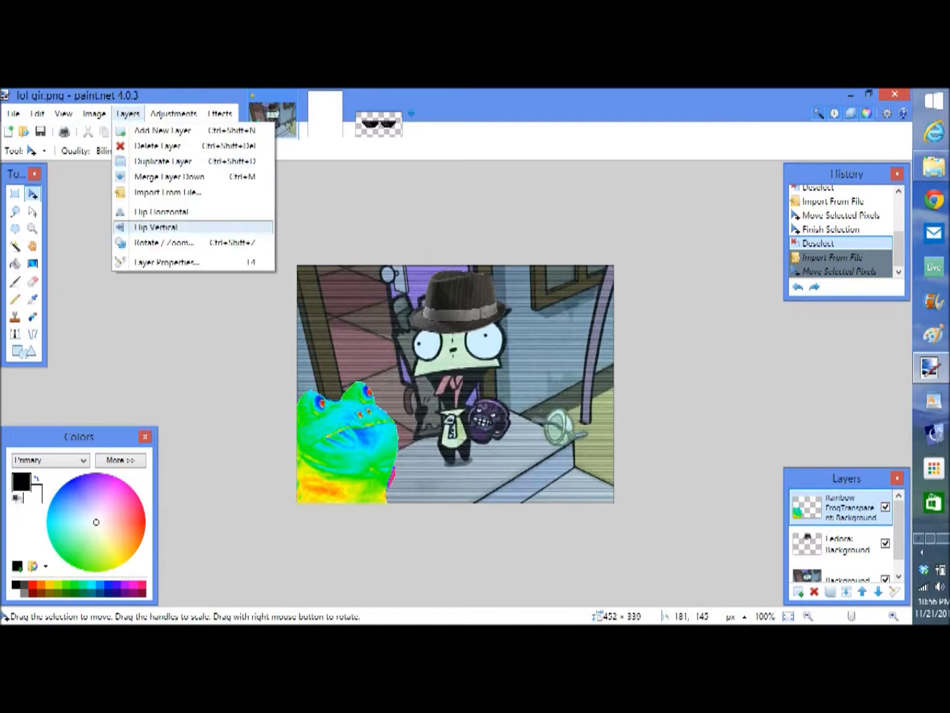
key("Escape")
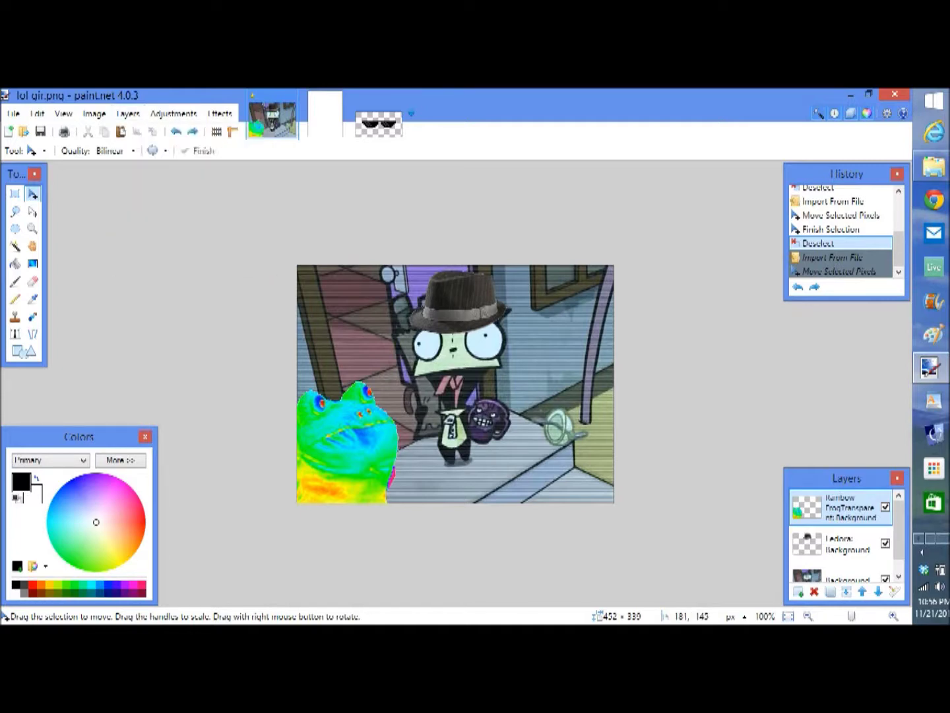
scroll(162, 284, "down", 5)
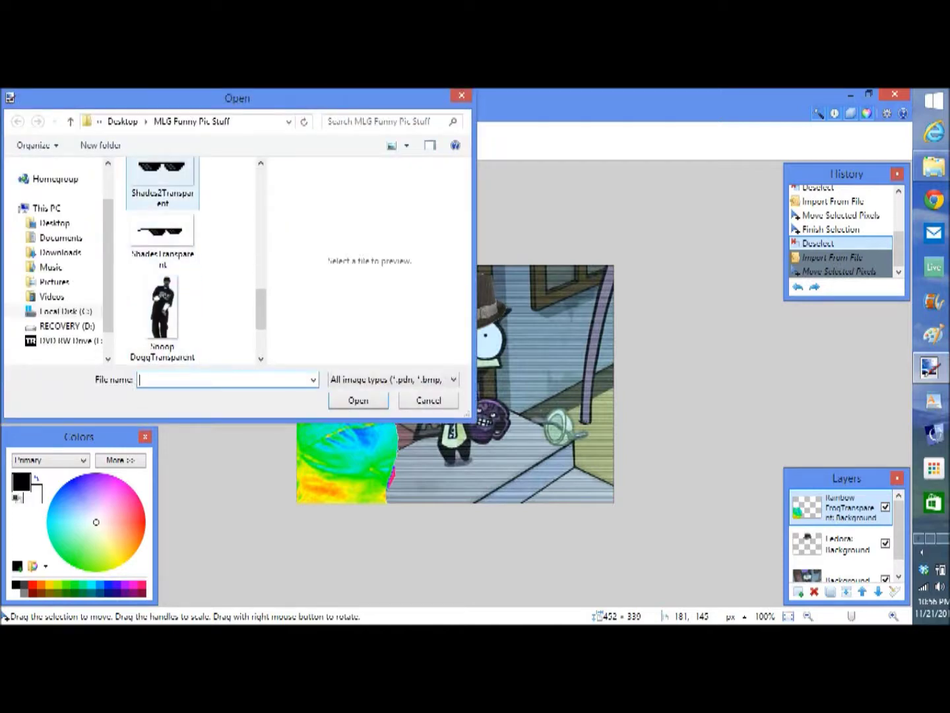
double_click(162, 175)
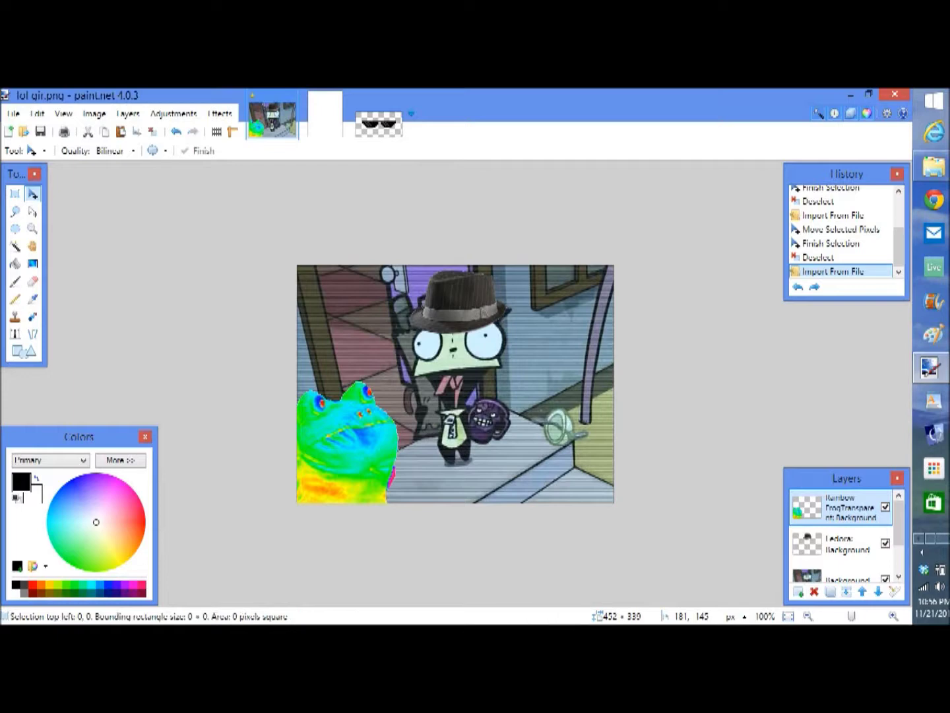
Step: Fit the sunglasses over the character's eyes, rotated about 3.28° with a bounding size of about 272 × 173 px, and deselect them
left_click_drag(530, 390, 594, 414)
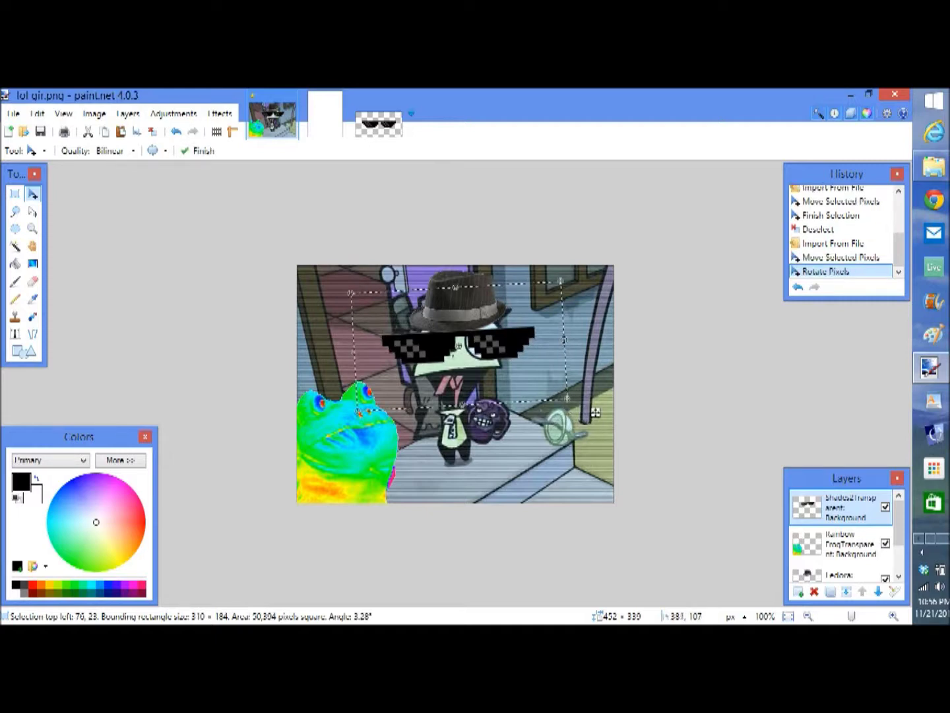
left_click_drag(596, 412, 596, 412)
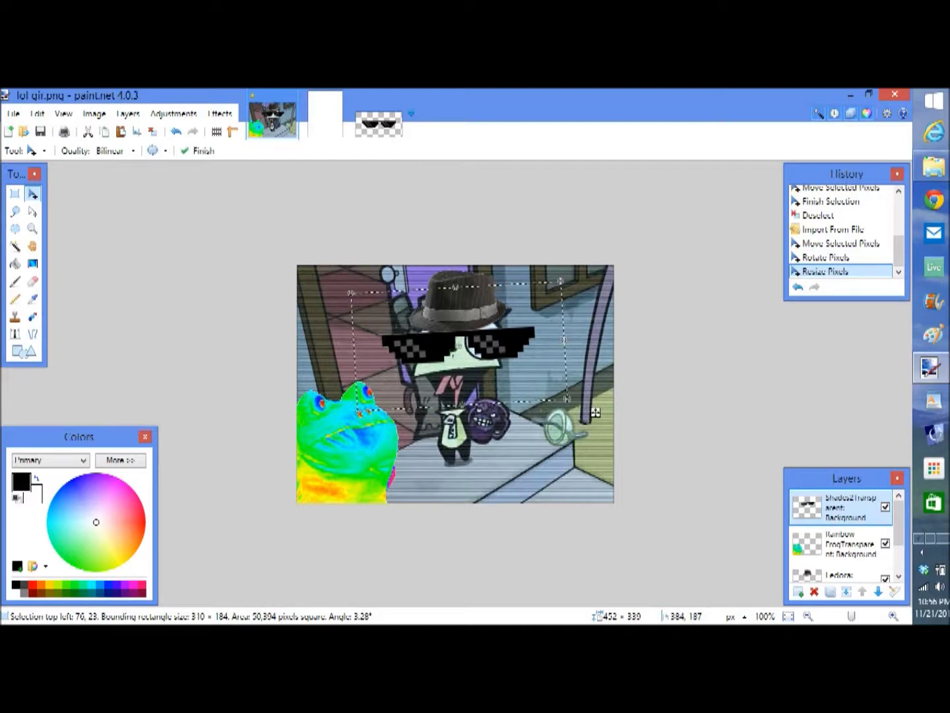
left_click_drag(596, 412, 574, 408)
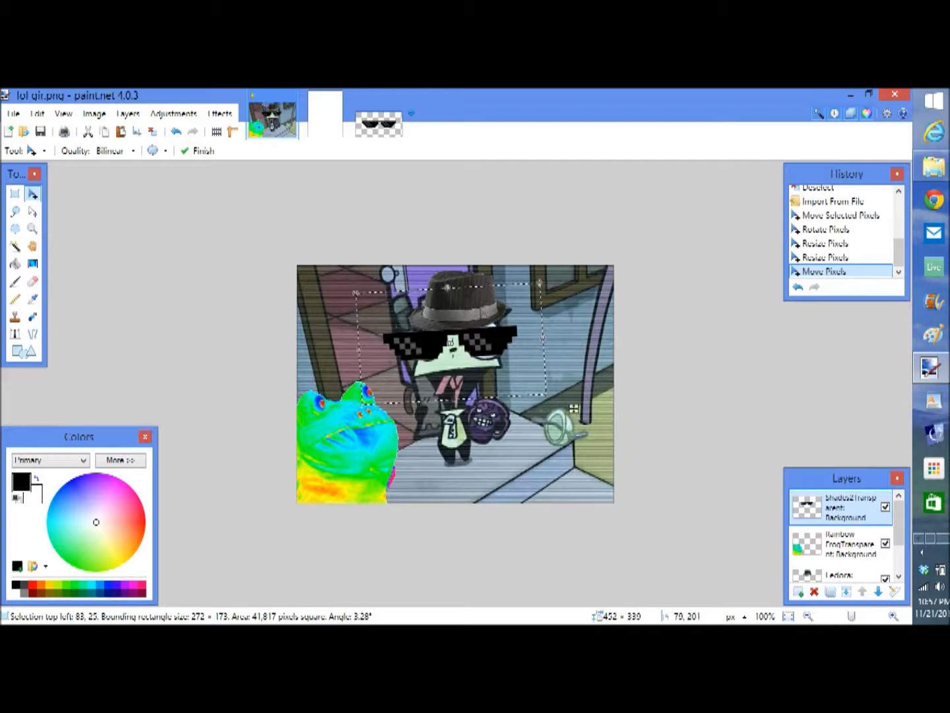
key("Return")
key("ctrl+d")
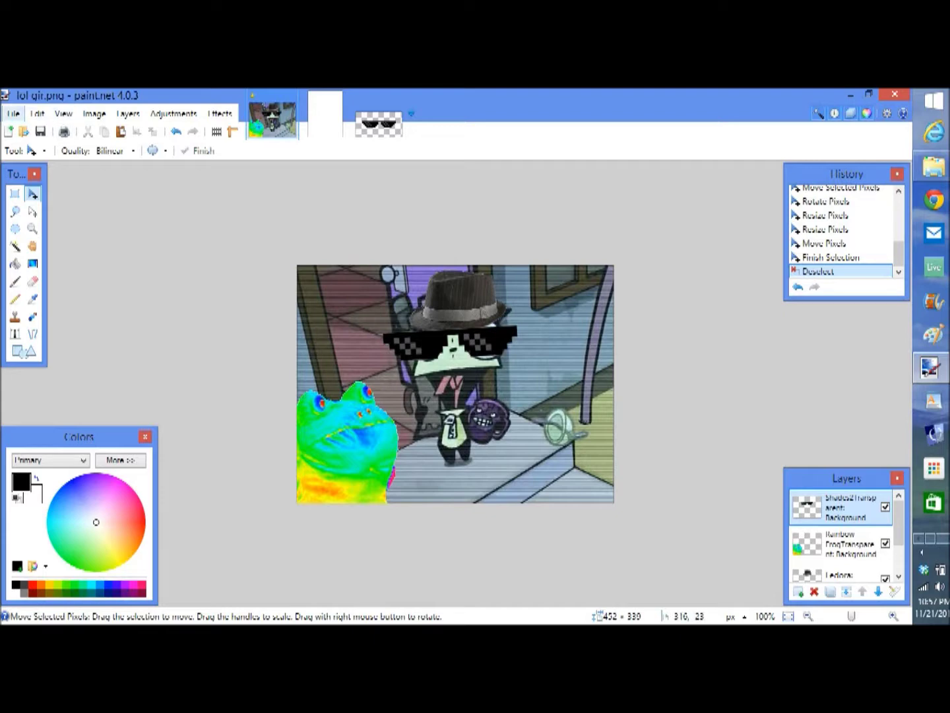
Step: Import the WeedTransparent picture from the MLG Funny Pic Stuff folder as a new layer
key("Right")
key("Right")
key("Right")
key("Right")
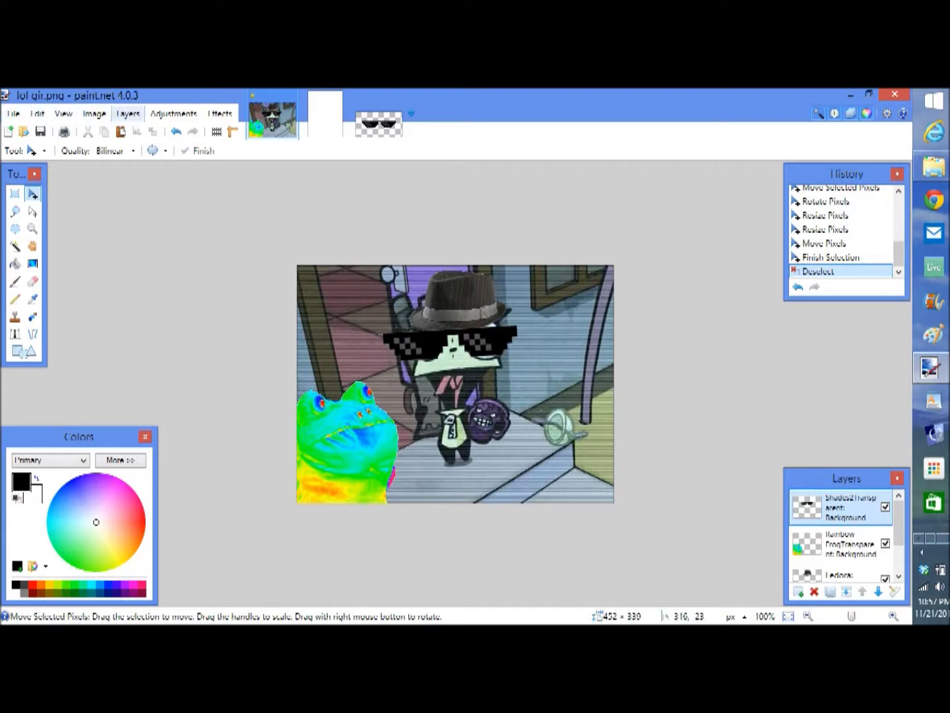
key("Left")
key("Down")
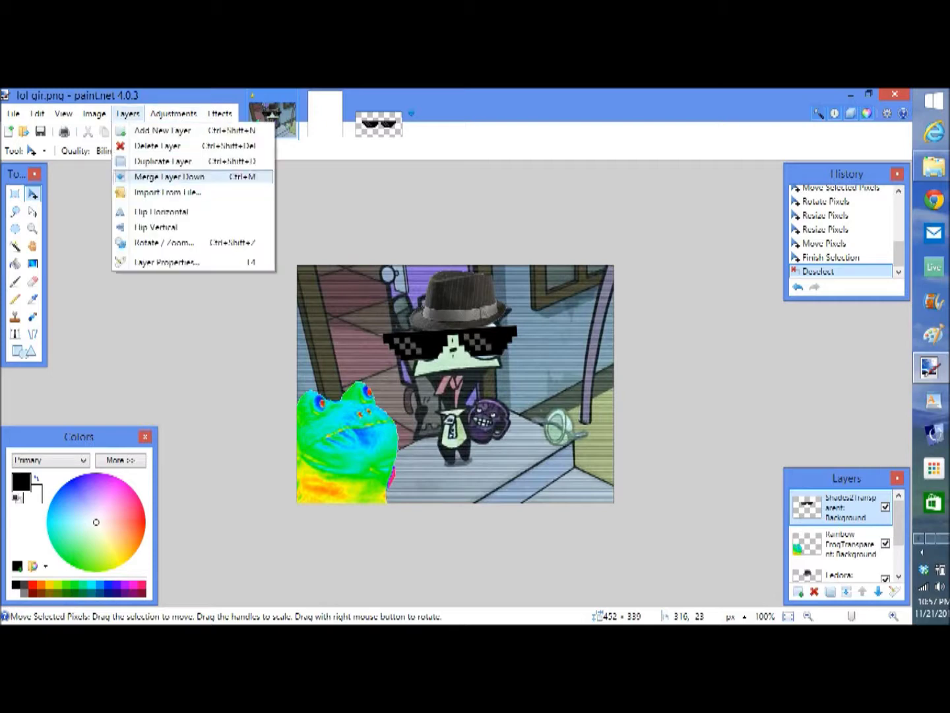
left_click(168, 192)
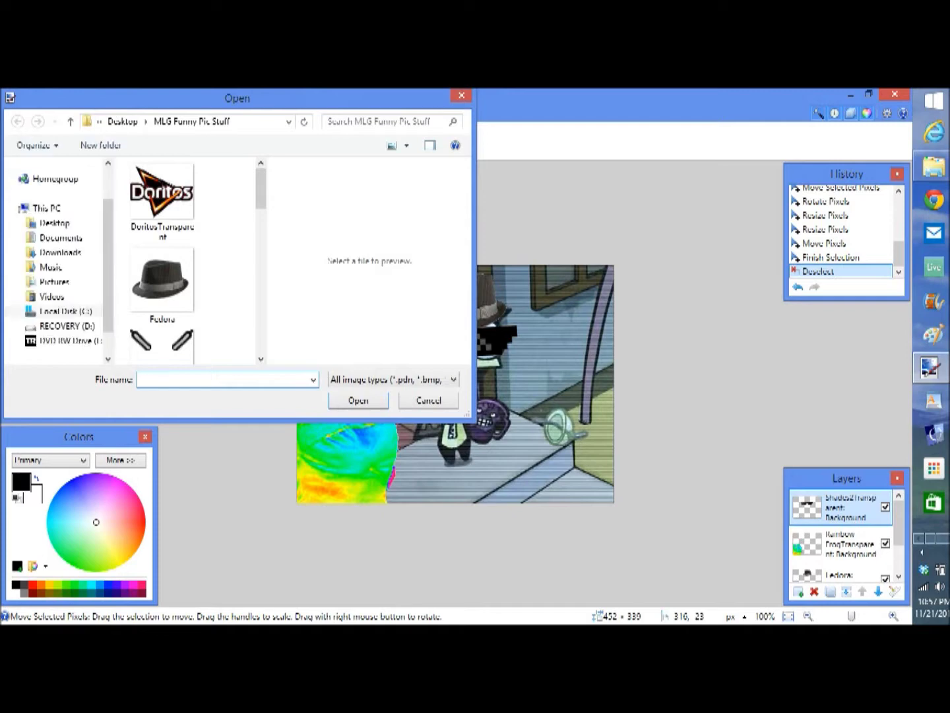
scroll(161, 261, "down", 8)
double_click(162, 328)
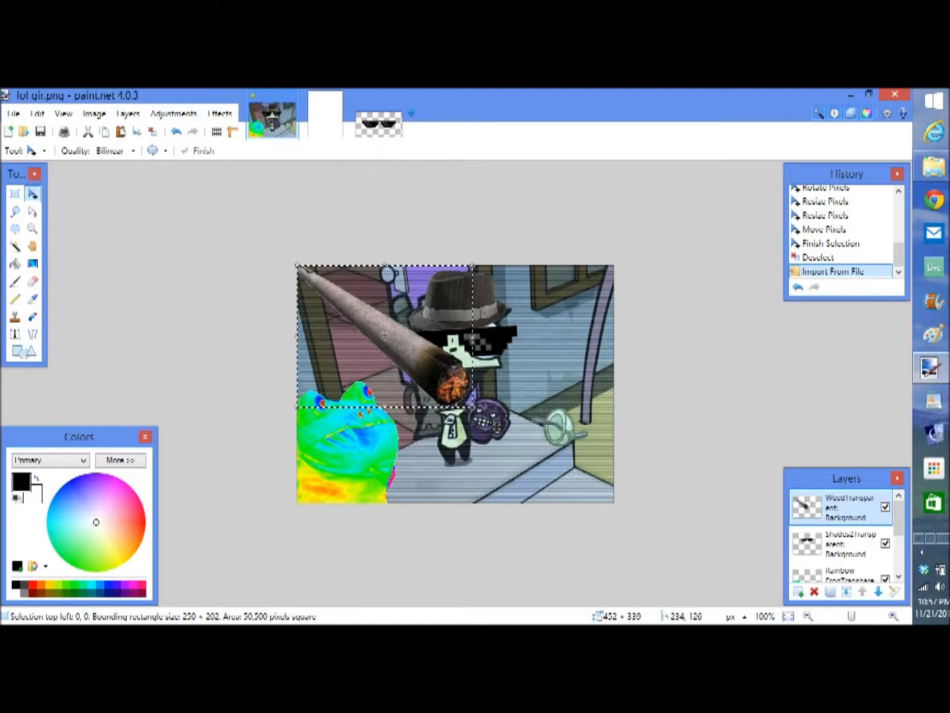
Step: Mirror the imported joint horizontally by stretching it past its opposite edge to about 278 × 202 px
left_click_drag(412, 344, 489, 363)
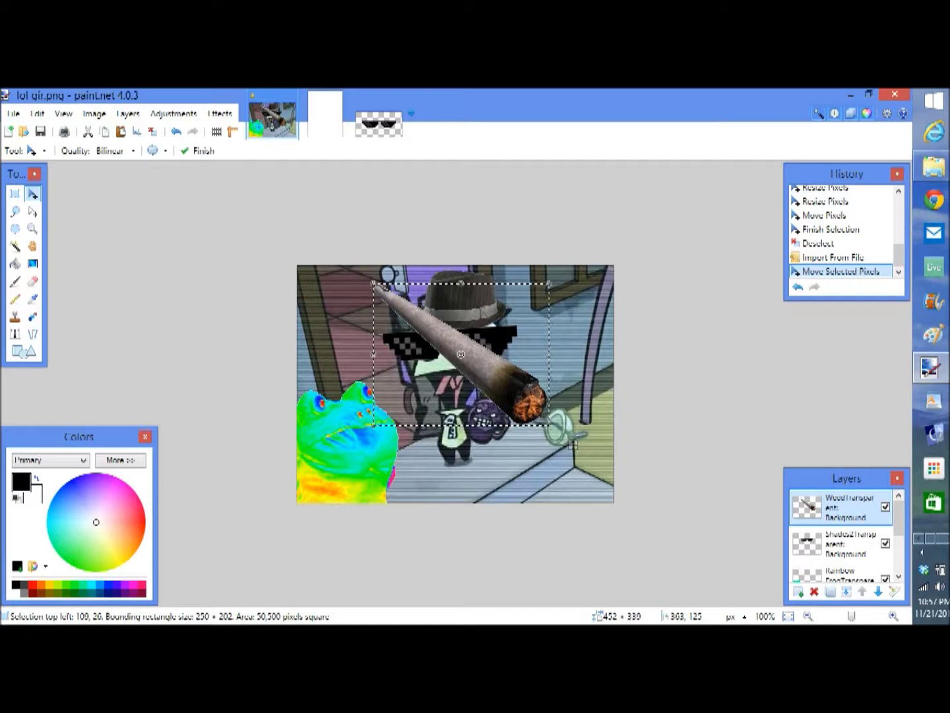
left_click_drag(549, 355, 229, 355)
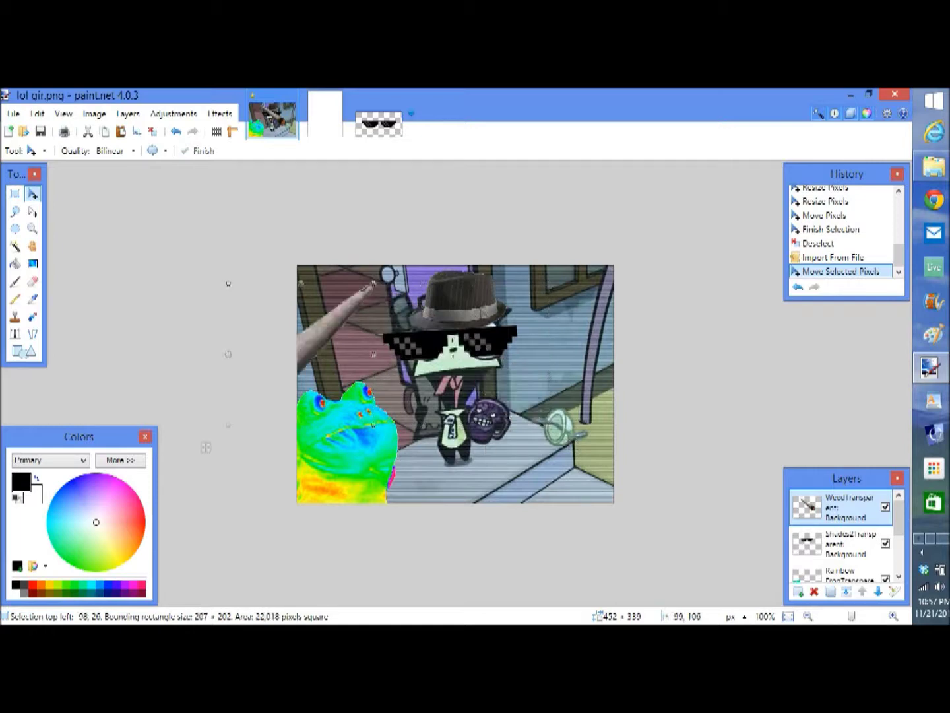
left_click_drag(205, 447, 164, 444)
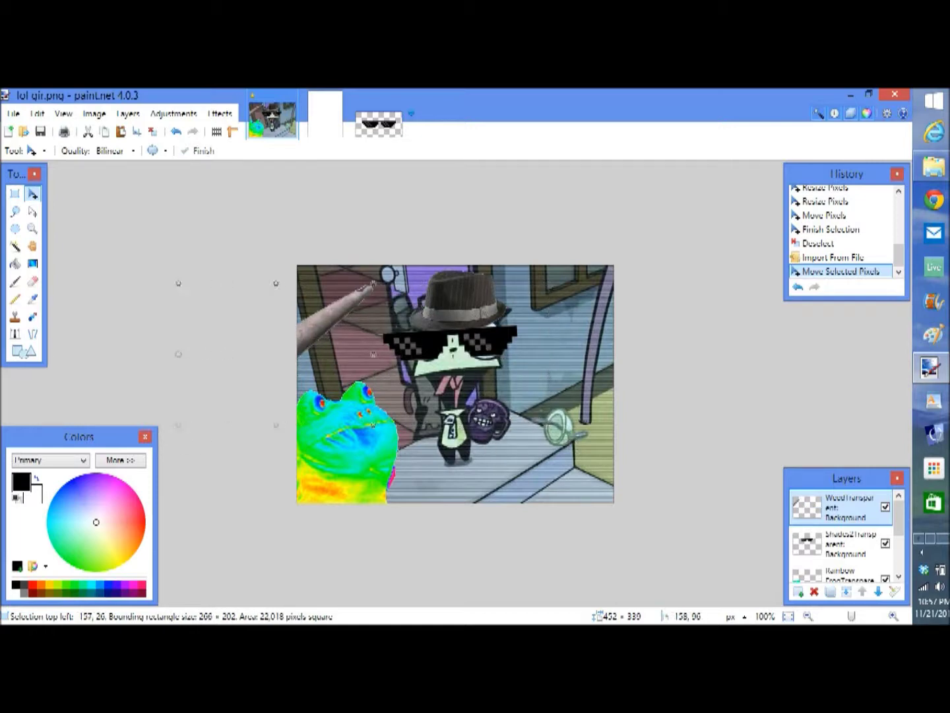
left_click_drag(186, 332, 178, 332)
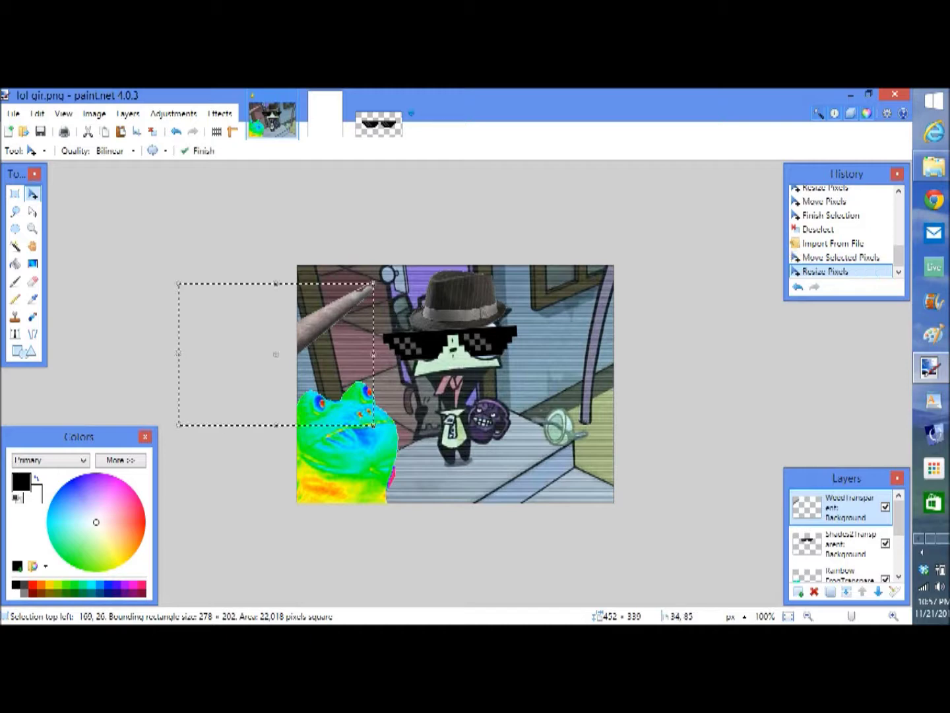
Step: Move the mirrored joint over the character and shrink it to about 111 × 74 px
left_click_drag(321, 325, 473, 335)
left_click_drag(305, 454, 339, 460)
left_click_drag(561, 444, 448, 354)
left_click_drag(339, 371, 338, 370)
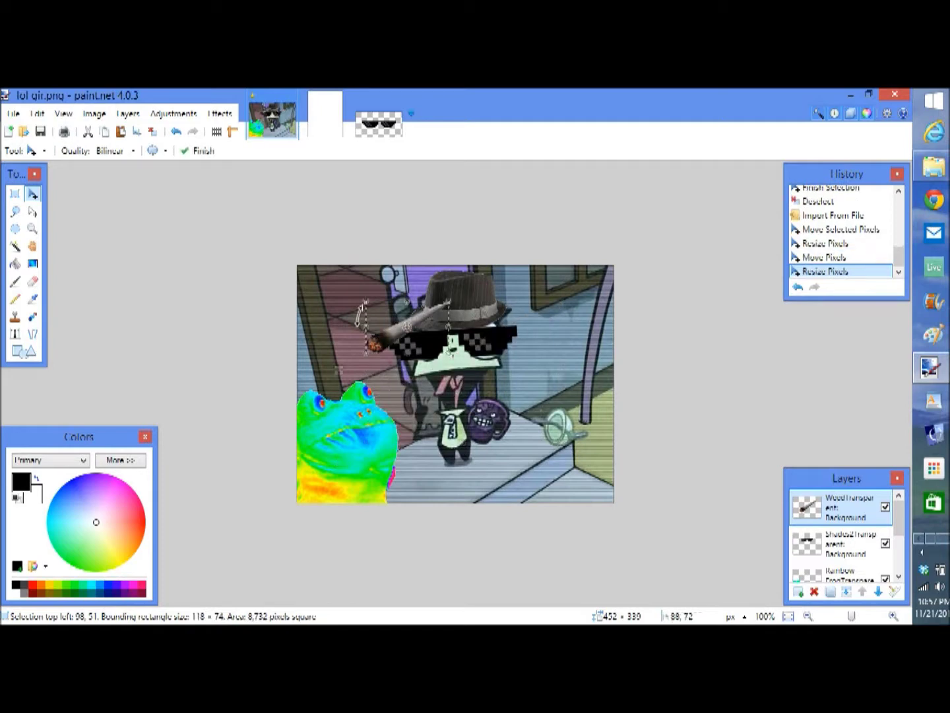
mouse_move(338, 370)
left_mouse_down()
mouse_move(542, 373)
mouse_move(344, 370)
left_mouse_up()
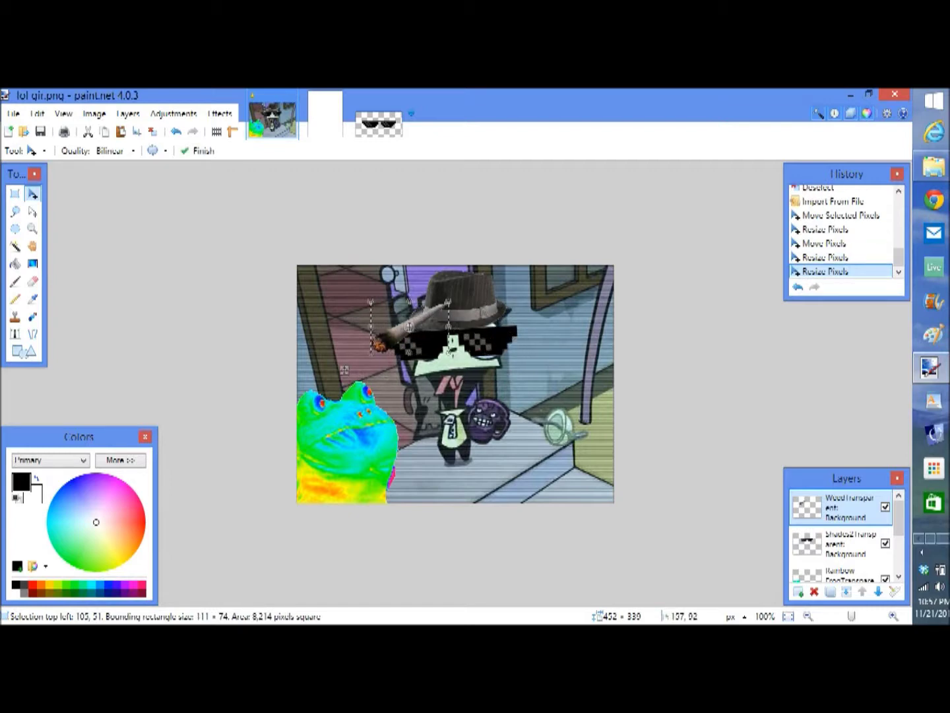
Step: Place the joint between the frog's mouth and the character's tie, and deselect it
left_click_drag(410, 328, 345, 475)
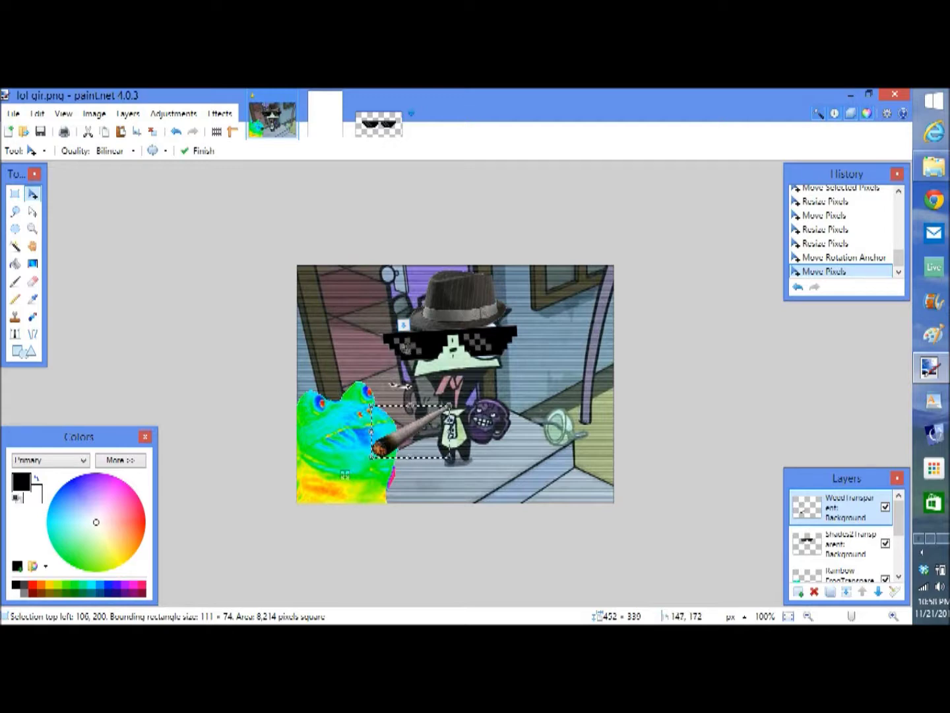
key("Return")
key("ctrl+d")
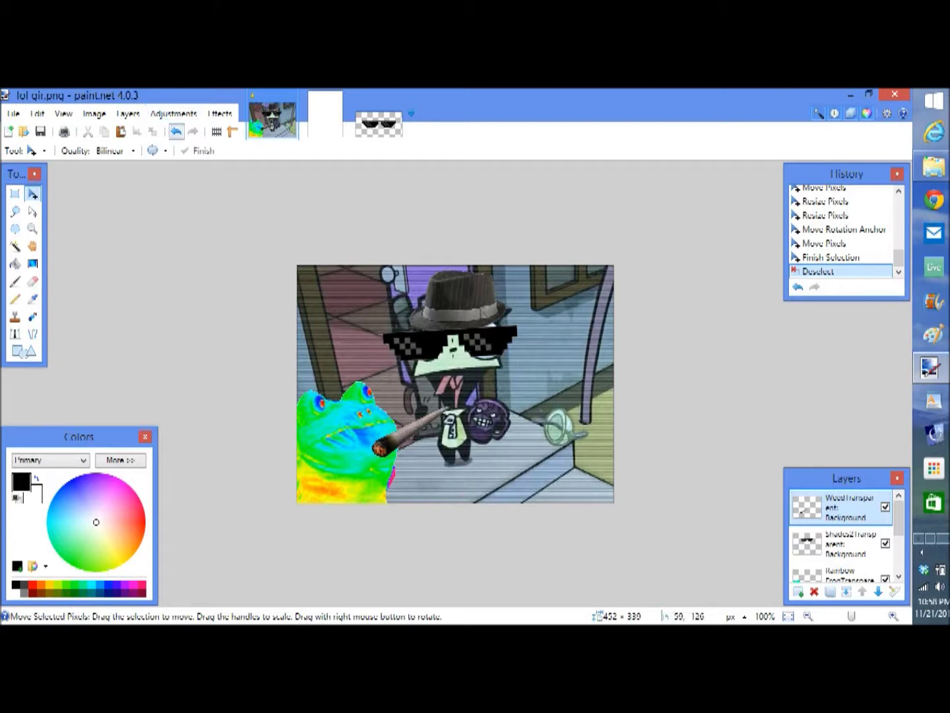
Step: Import the ShadesTransparent picture from the MLG Funny Pic Stuff folder as a new layer
left_click(173, 114)
left_click(173, 113)
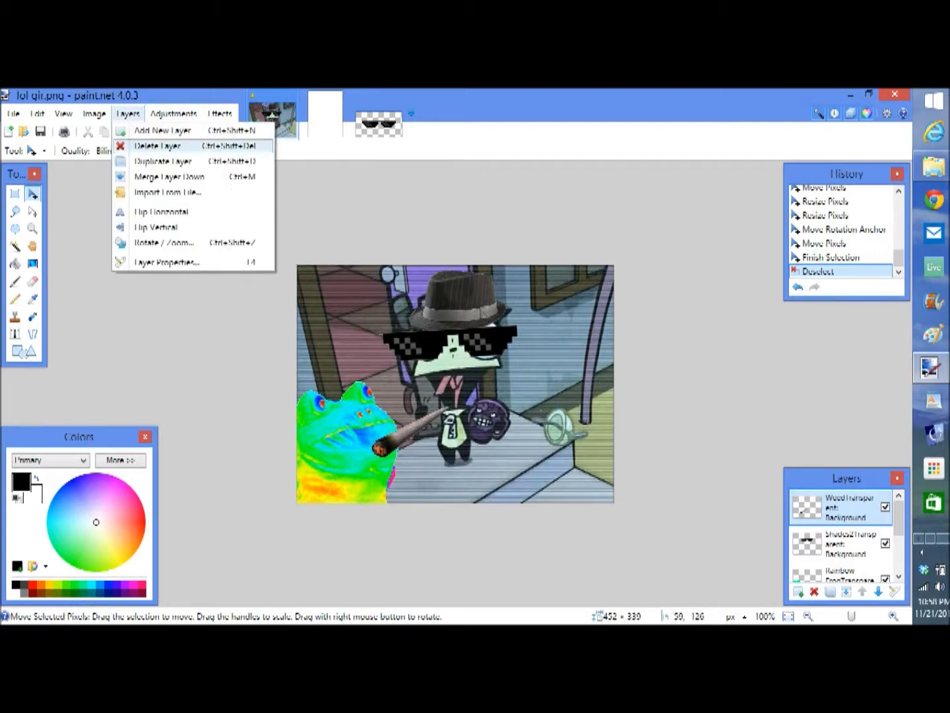
left_click(168, 192)
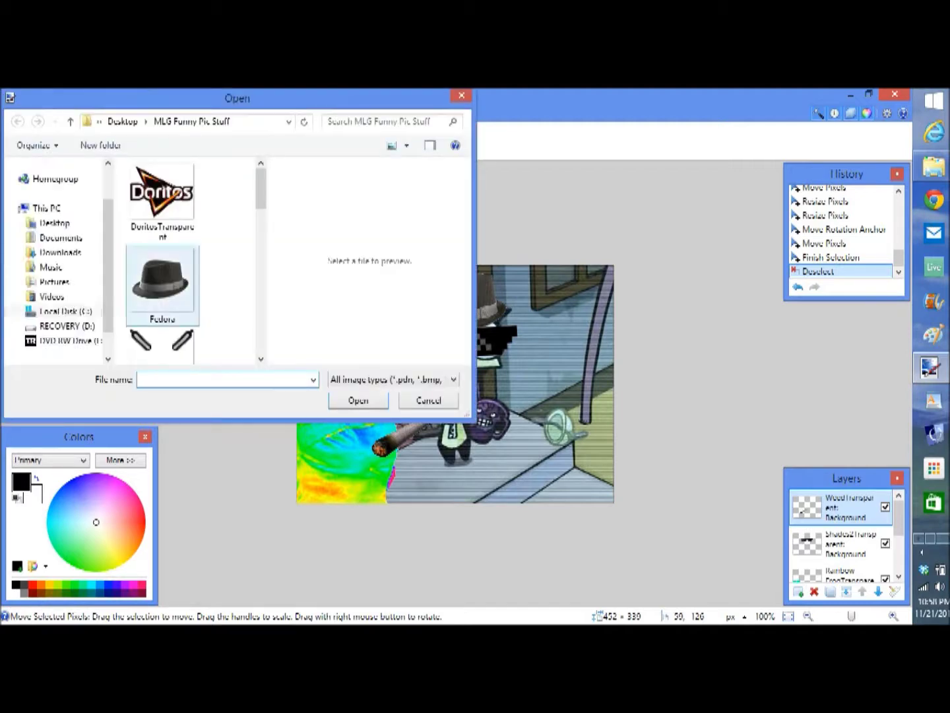
scroll(184, 260, "down", 10)
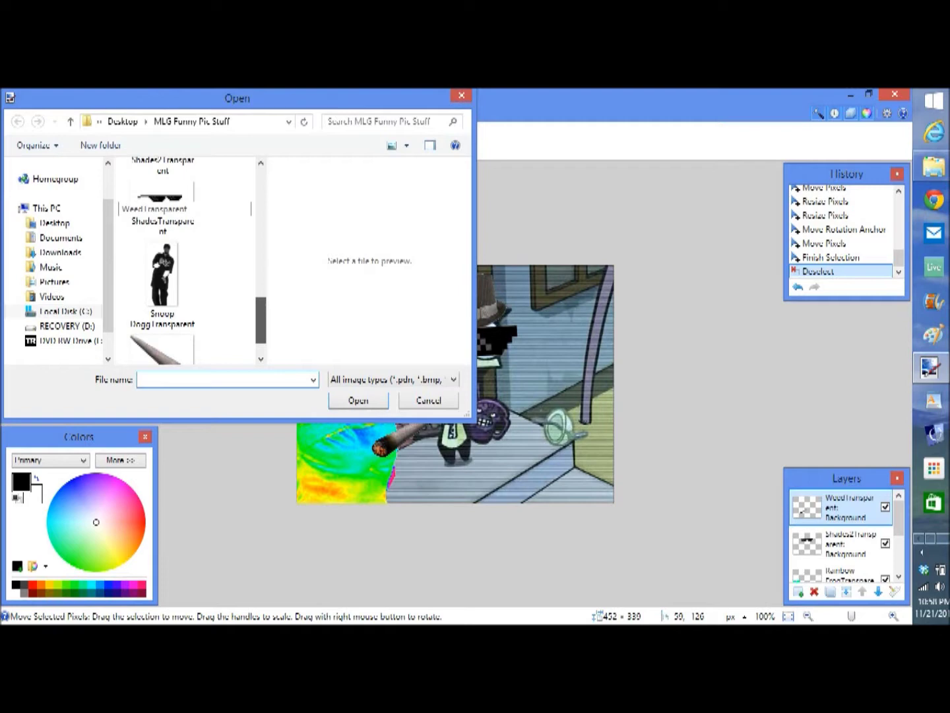
double_click(162, 234)
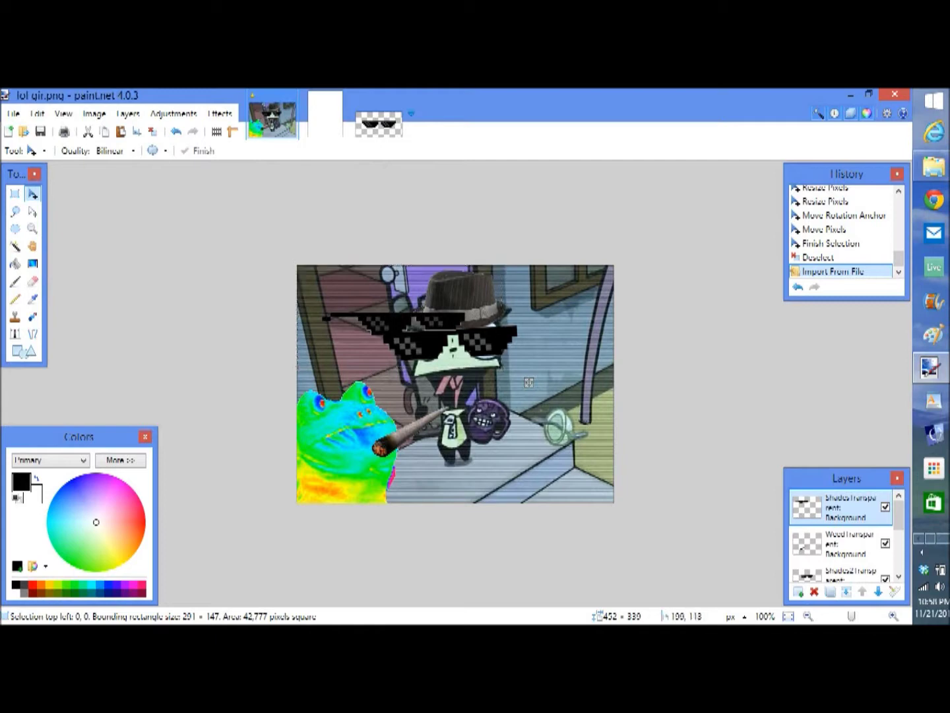
Step: Mirror the imported shades horizontally by resizing them past their opposite edge, shrinking them to about 104 × 82 px
left_click_drag(529, 382, 628, 485)
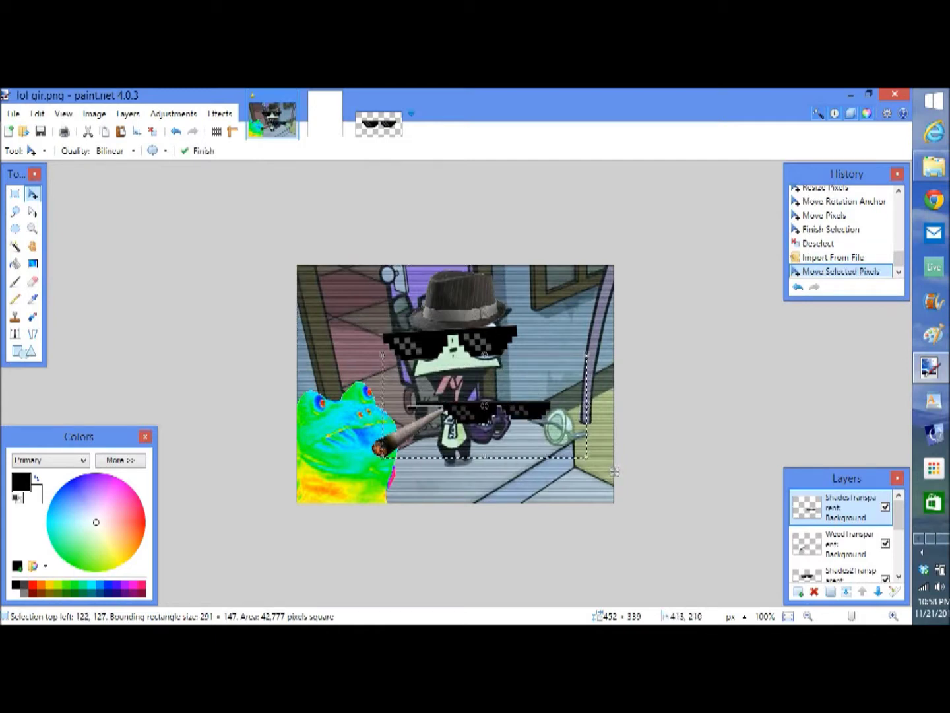
left_click_drag(615, 471, 284, 431)
key("ctrl+d")
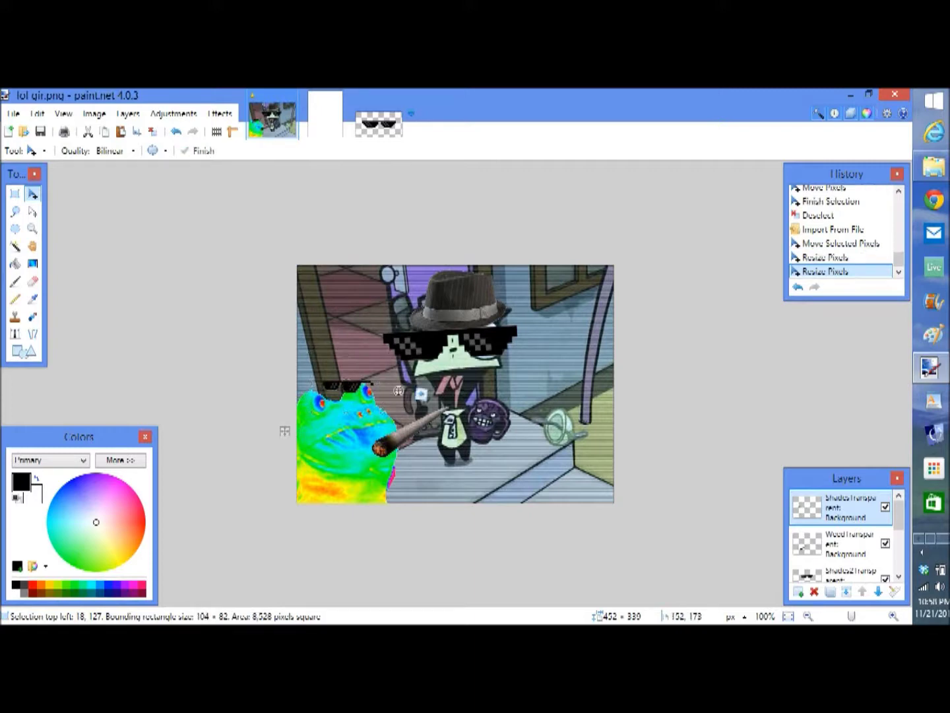
left_click(284, 431)
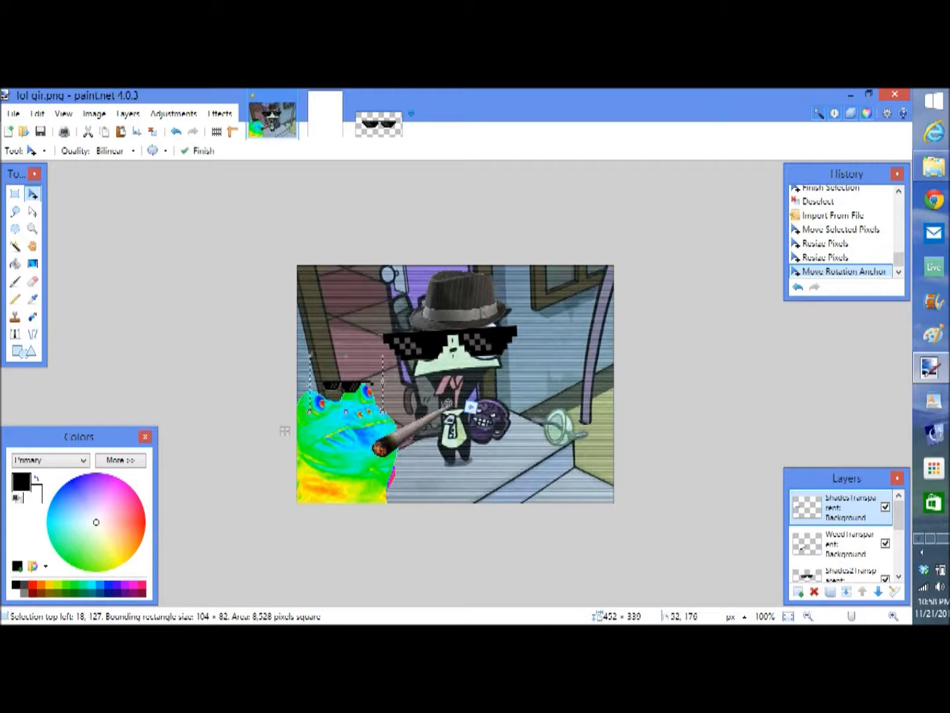
Step: Place the small shades over the purple creature's eyes with a slight tilt, and deselect them
left_click_drag(285, 431, 423, 457)
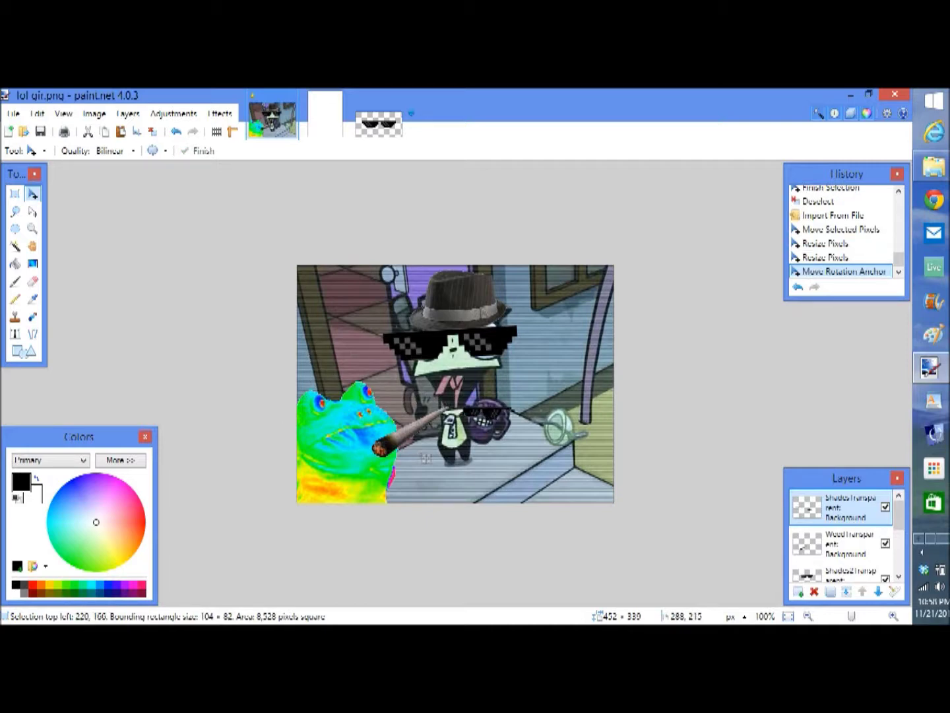
mouse_move(499, 416)
left_mouse_down()
mouse_move(527, 449)
mouse_move(513, 454)
mouse_move(487, 413)
left_mouse_up()
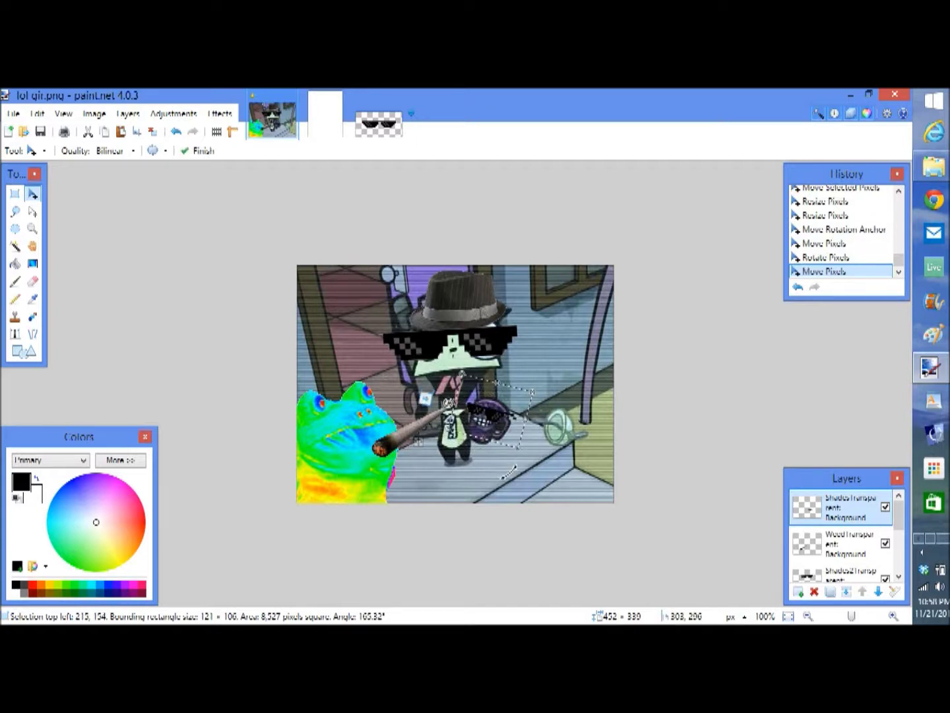
key("ctrl+d")
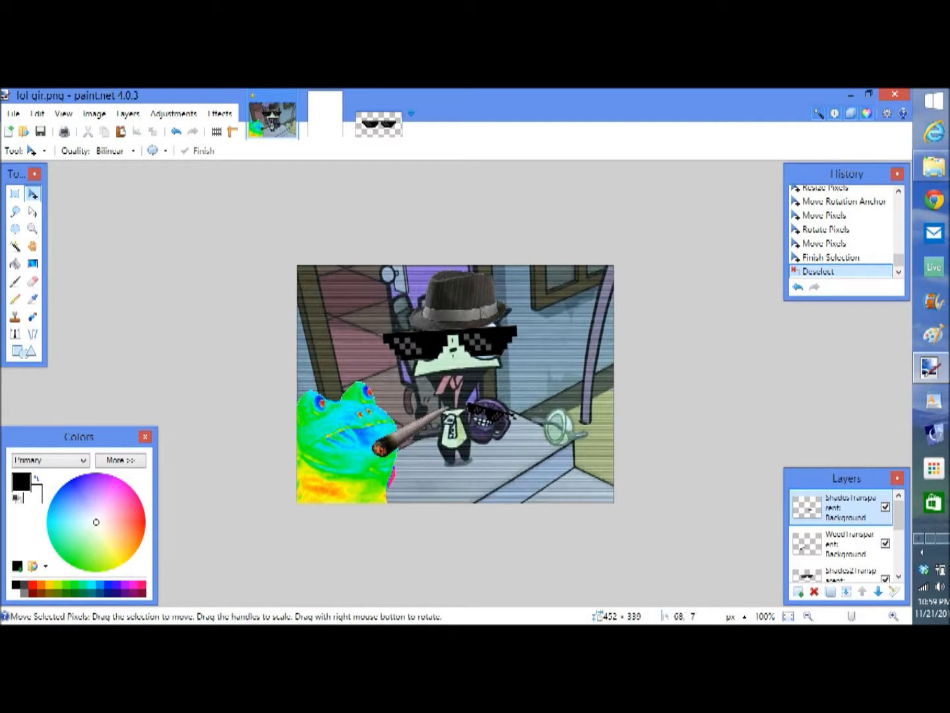
Step: Import the HitmarkTransparent picture from the MLG Funny Pic Stuff folder as a new layer
left_click(127, 113)
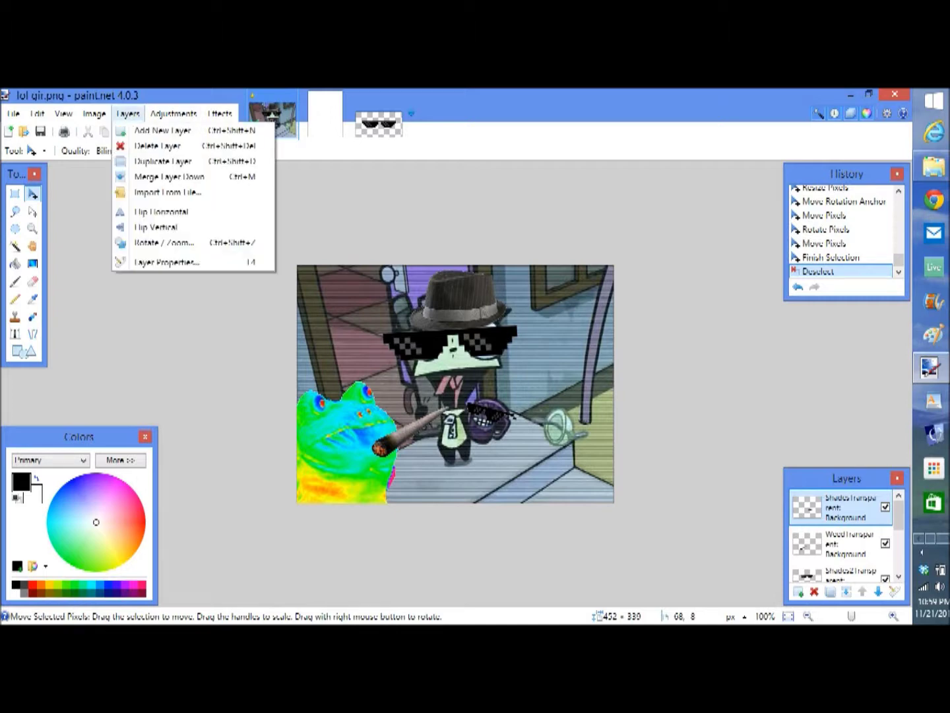
left_click(167, 192)
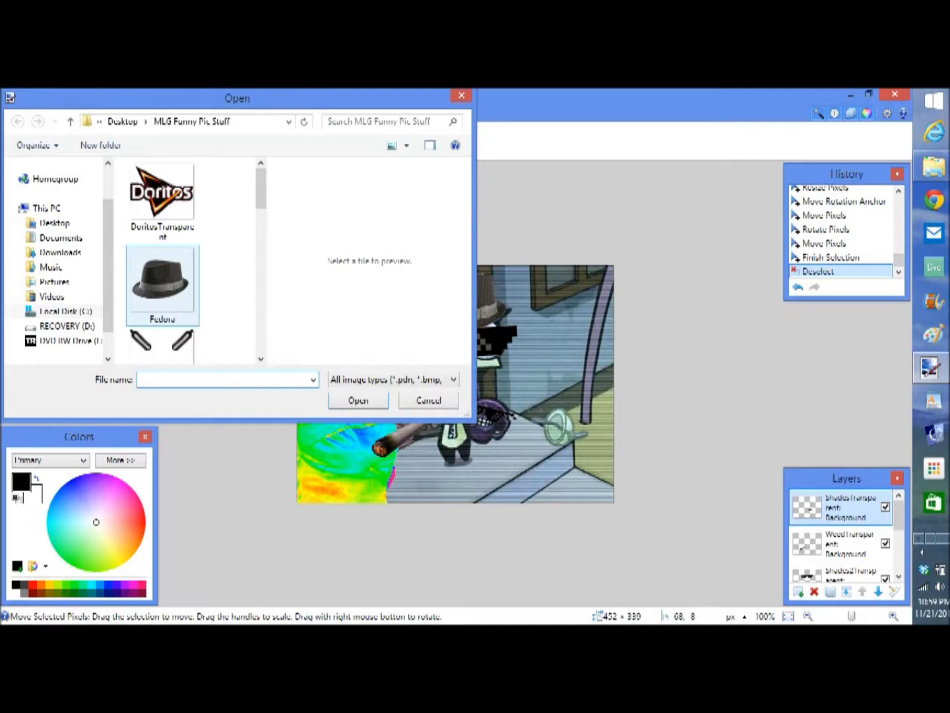
scroll(165, 288, "down", 3)
scroll(165, 288, "up", 2)
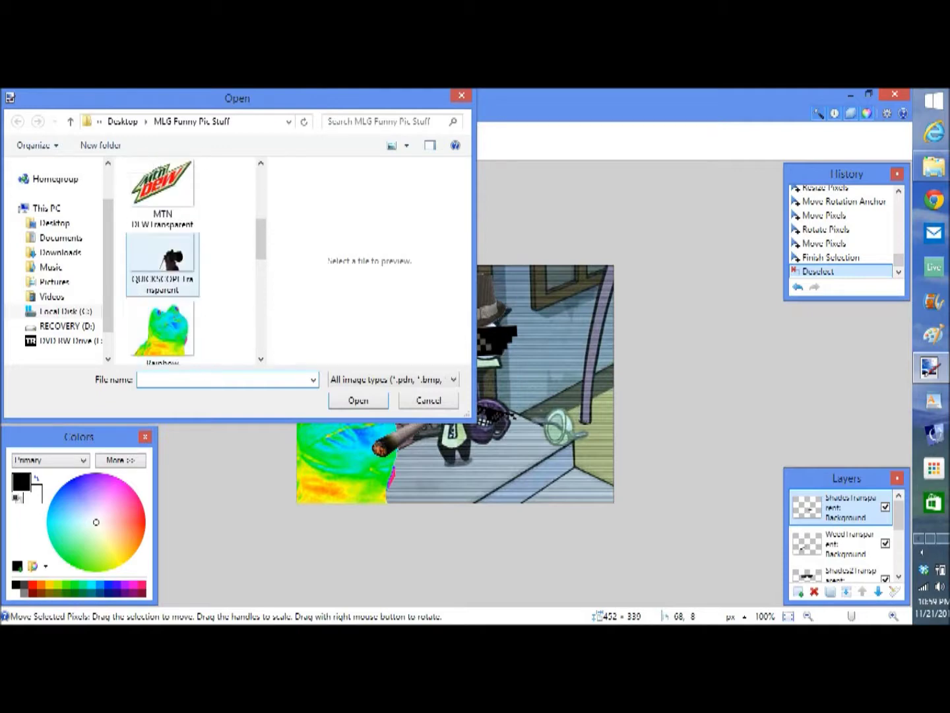
double_click(162, 284)
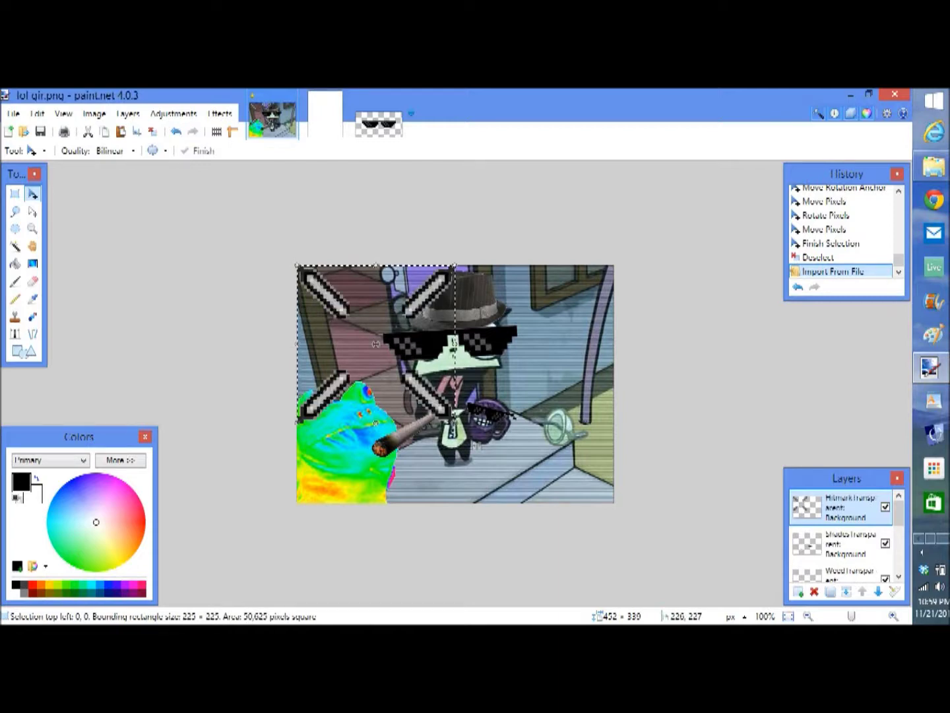
Step: Shrink the hitmarker to about 40 × 45 px, place it on the frog's face between the eyes, and deselect it
left_click_drag(456, 425, 345, 321)
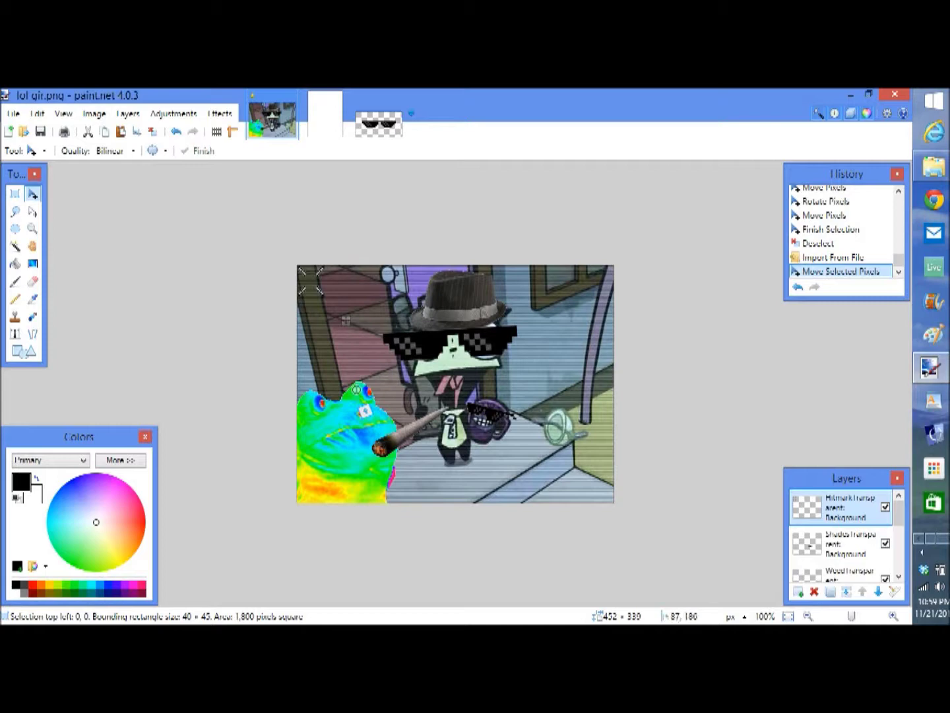
left_click_drag(349, 405, 339, 385)
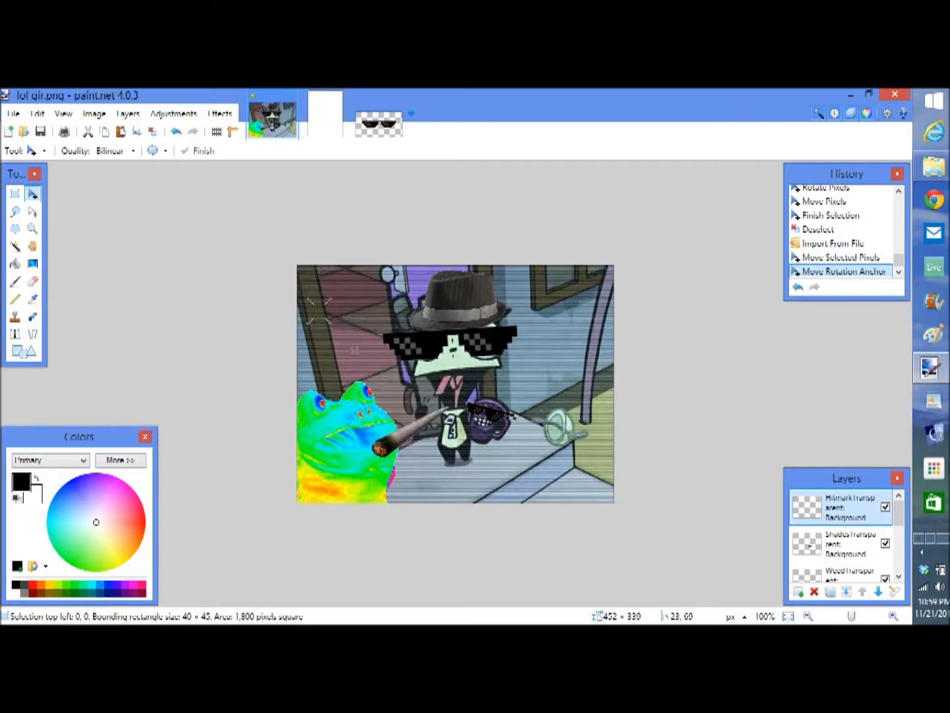
left_click_drag(345, 320, 381, 451)
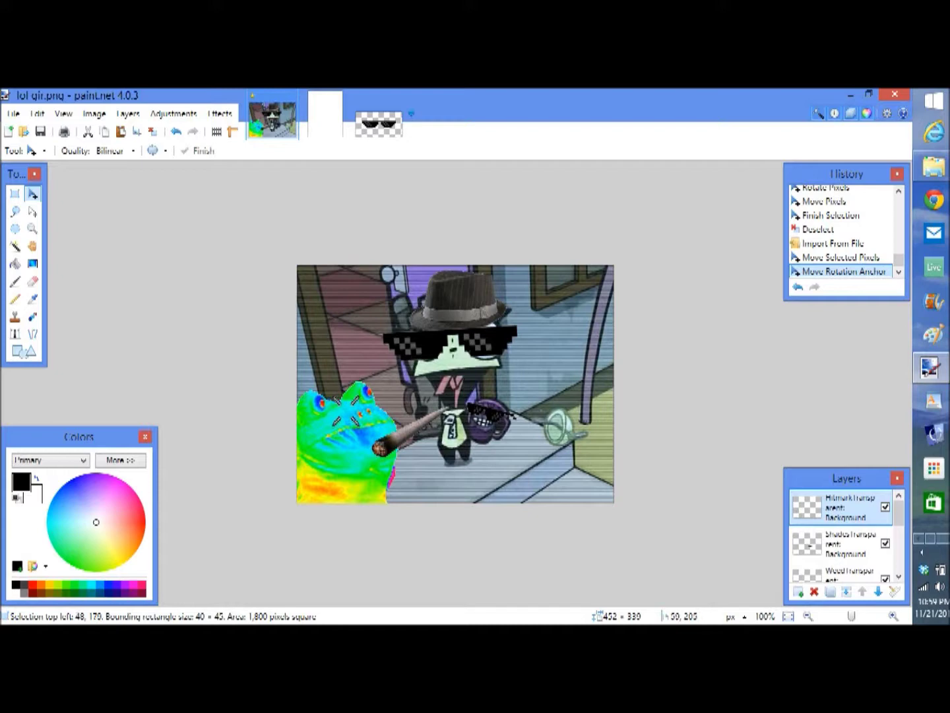
left_click_drag(338, 409, 338, 409)
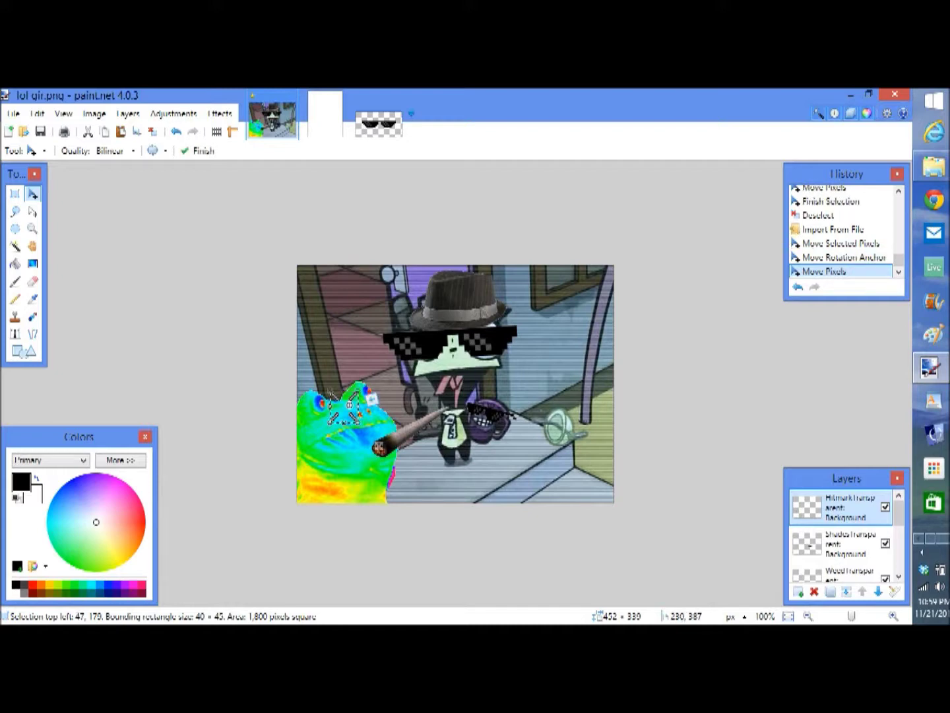
key("ctrl+d")
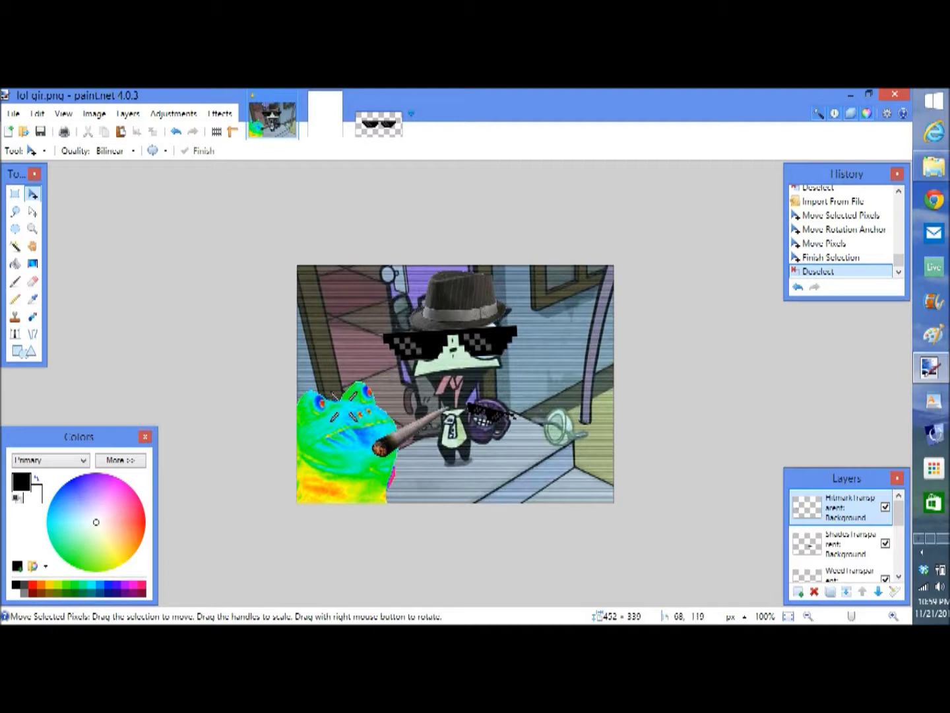
Step: Import DoritosTransparent as a new layer, shrink the logo into the picture's upper-left corner to about half size, and deselect it
left_click(127, 114)
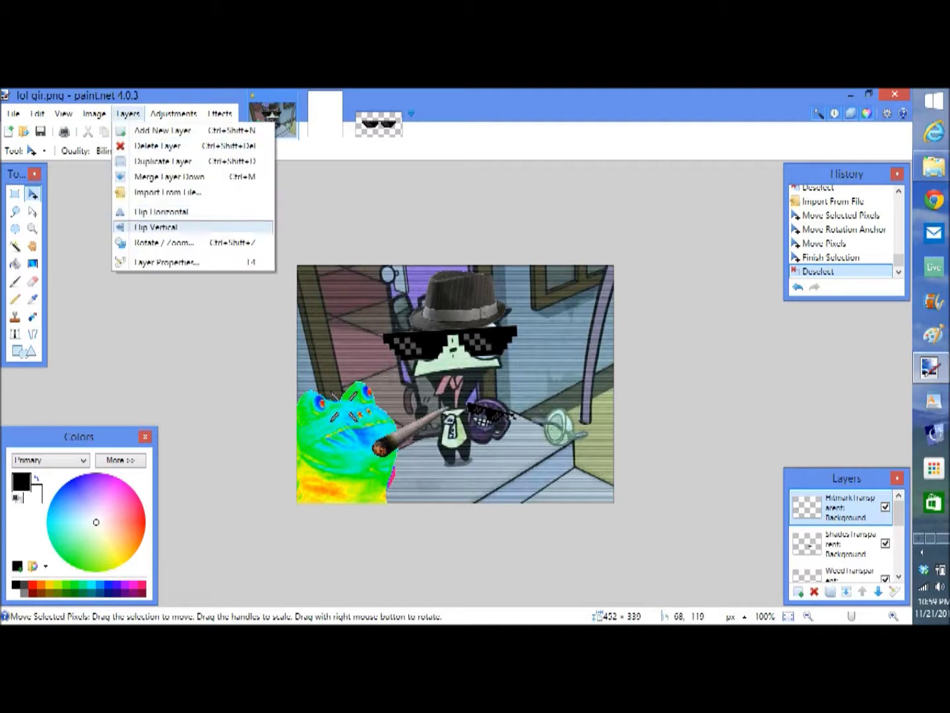
left_click(167, 192)
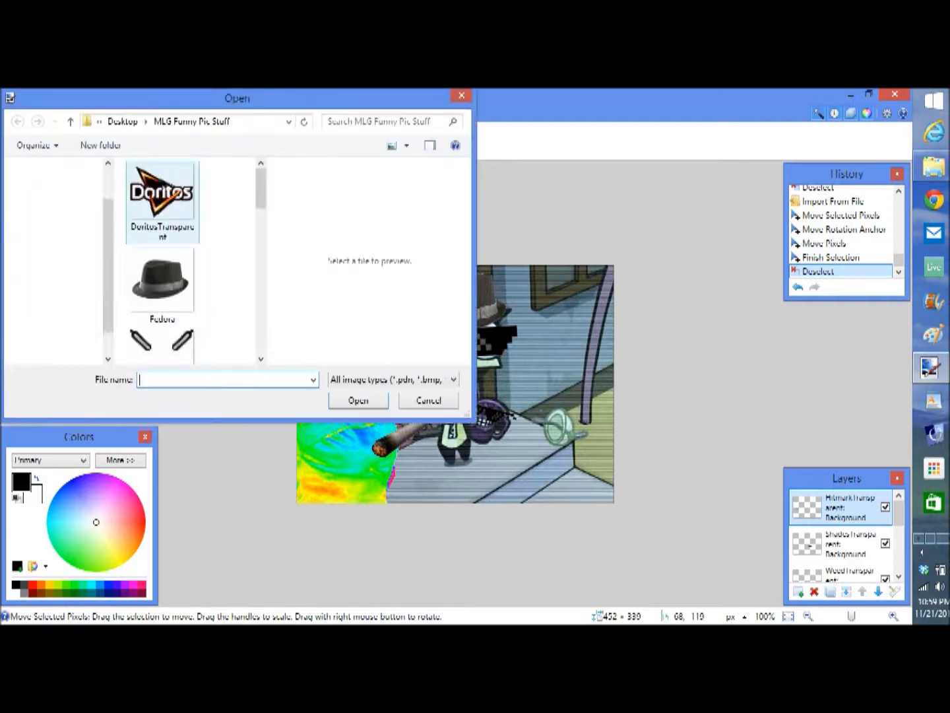
double_click(161, 202)
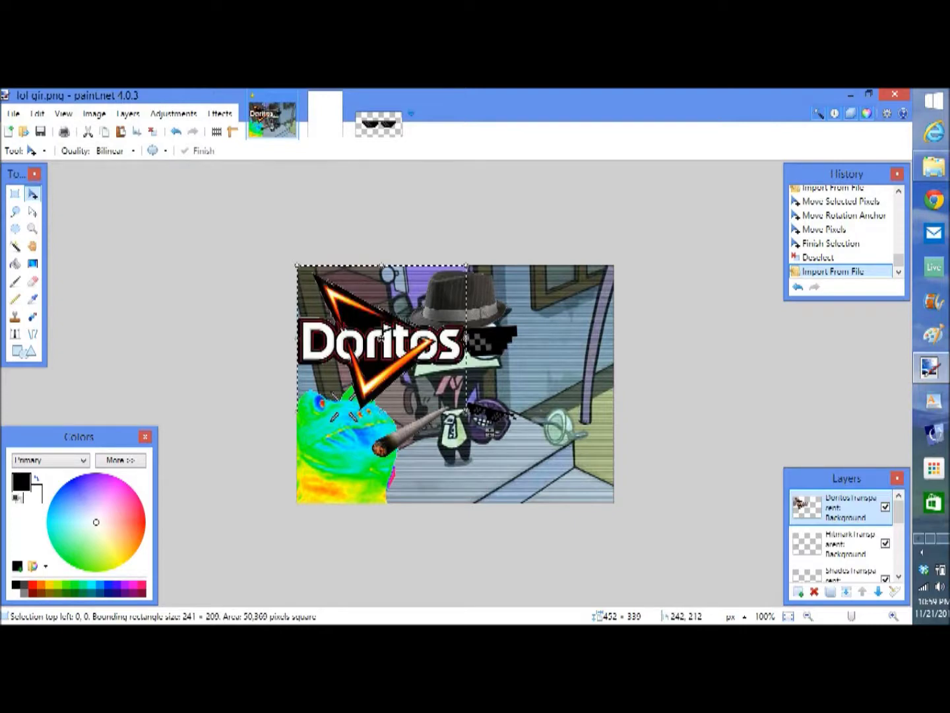
left_click_drag(466, 411, 400, 371)
key("ctrl+d")
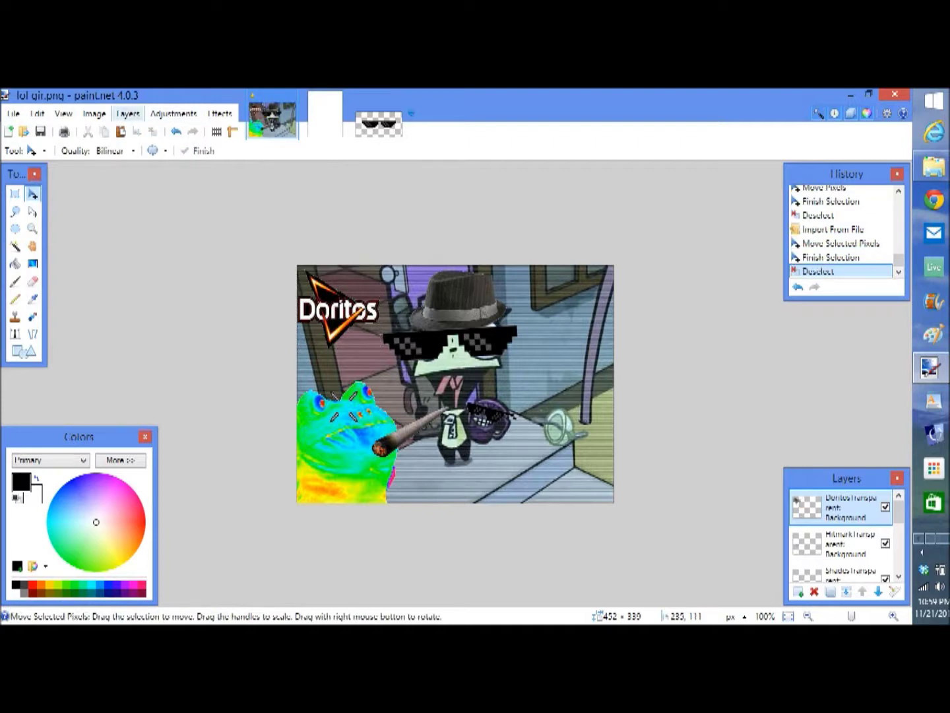
Step: Import the MTN DEWTransparent picture from the MLG Funny Pic Stuff folder as a new layer
left_click(128, 114)
left_click(159, 188)
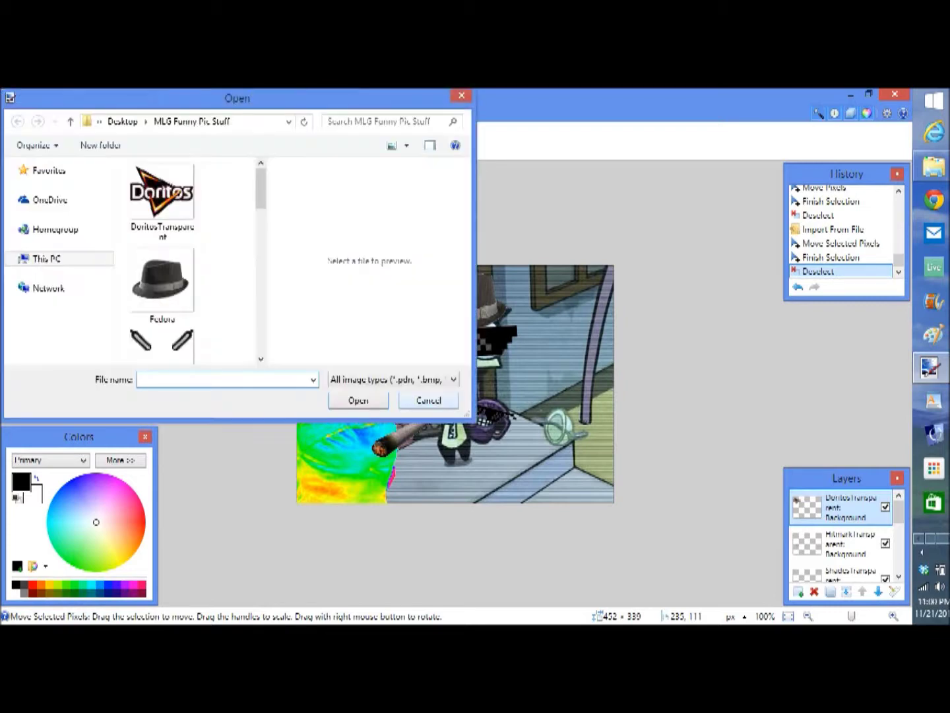
scroll(163, 281, "down", 3)
scroll(162, 281, "up", 3)
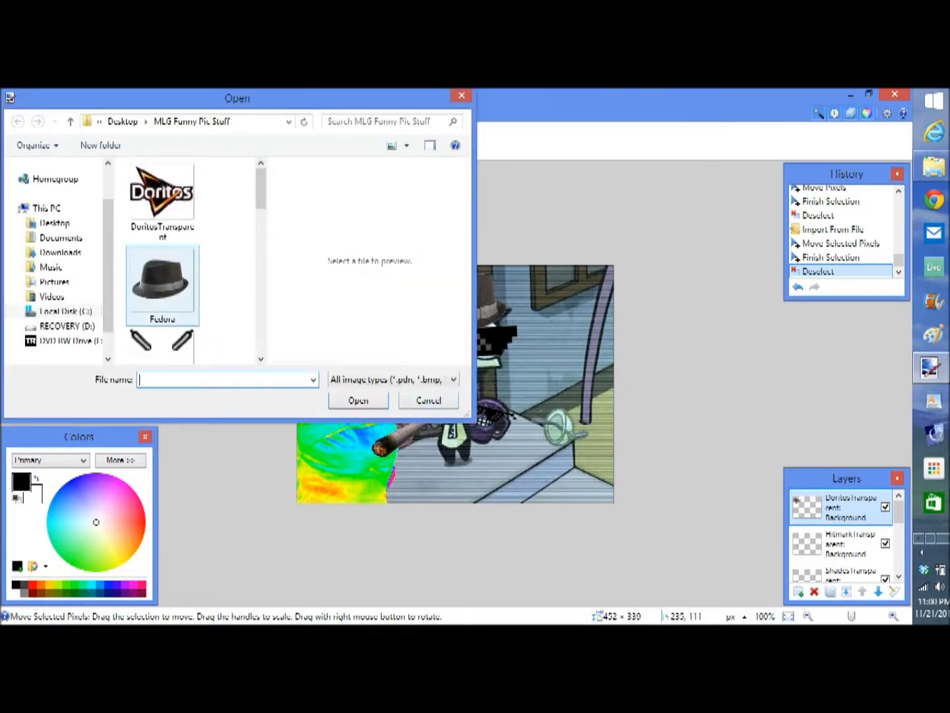
scroll(162, 277, "down", 3)
left_click(163, 314)
left_click(358, 400)
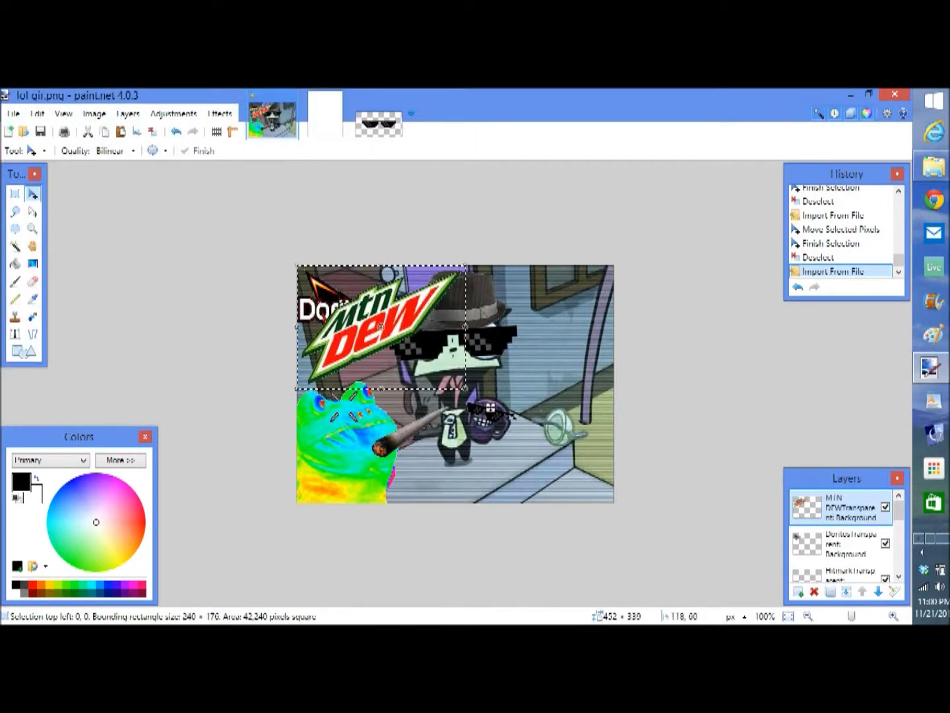
Step: Shrink the Mtn Dew logo to about 145 × 96 px, place it in the picture's upper-right area beside the fedora, and deselect it
left_click_drag(500, 372, 667, 392)
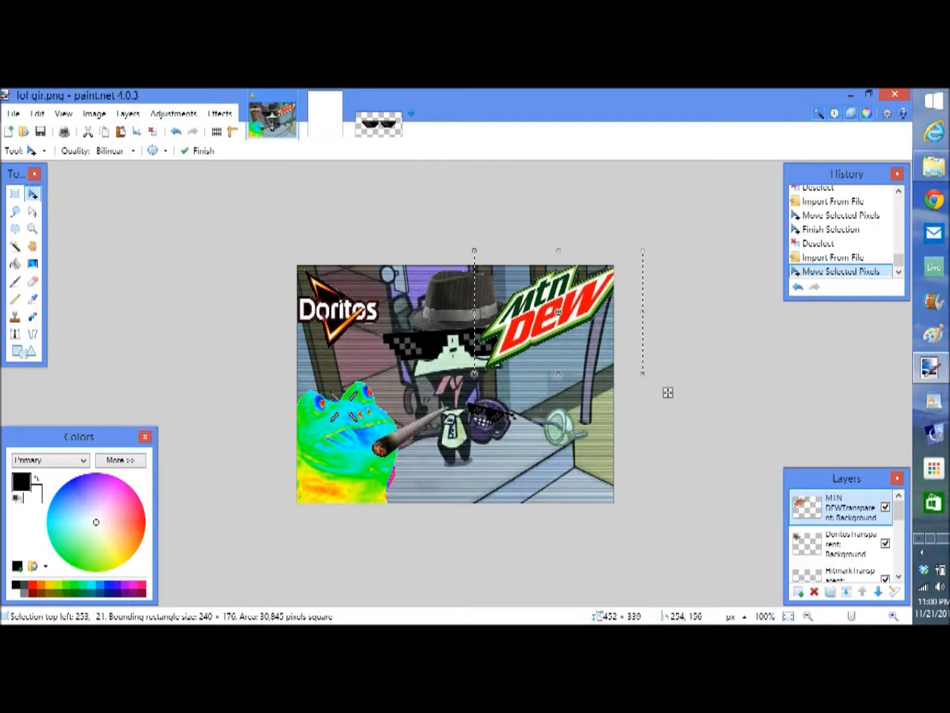
left_click_drag(476, 374, 510, 341)
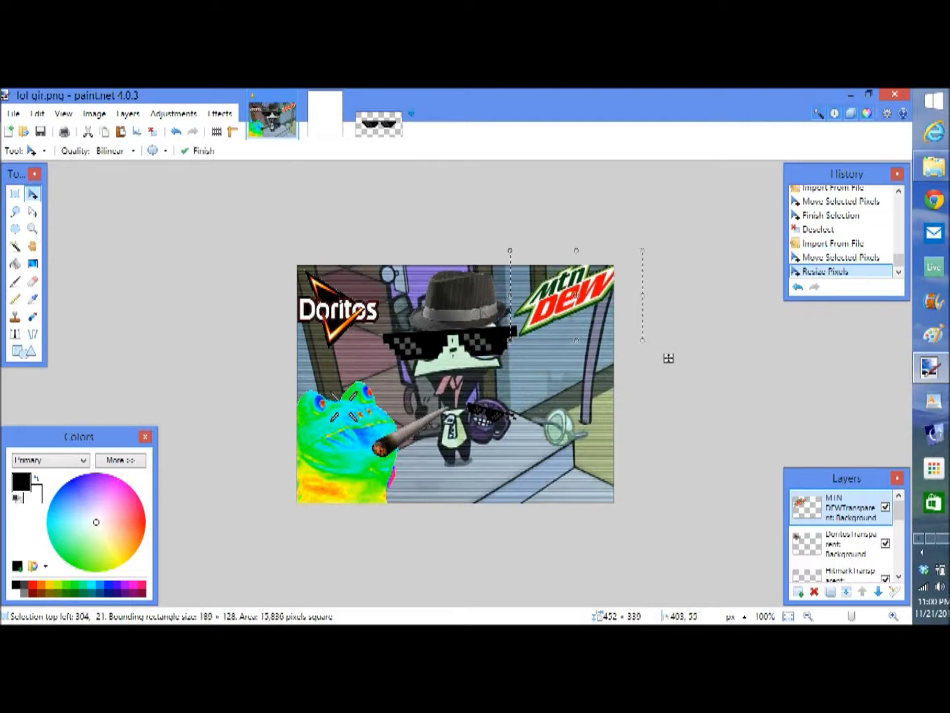
mouse_move(668, 358)
left_mouse_down()
mouse_move(661, 365)
mouse_move(663, 352)
left_mouse_up()
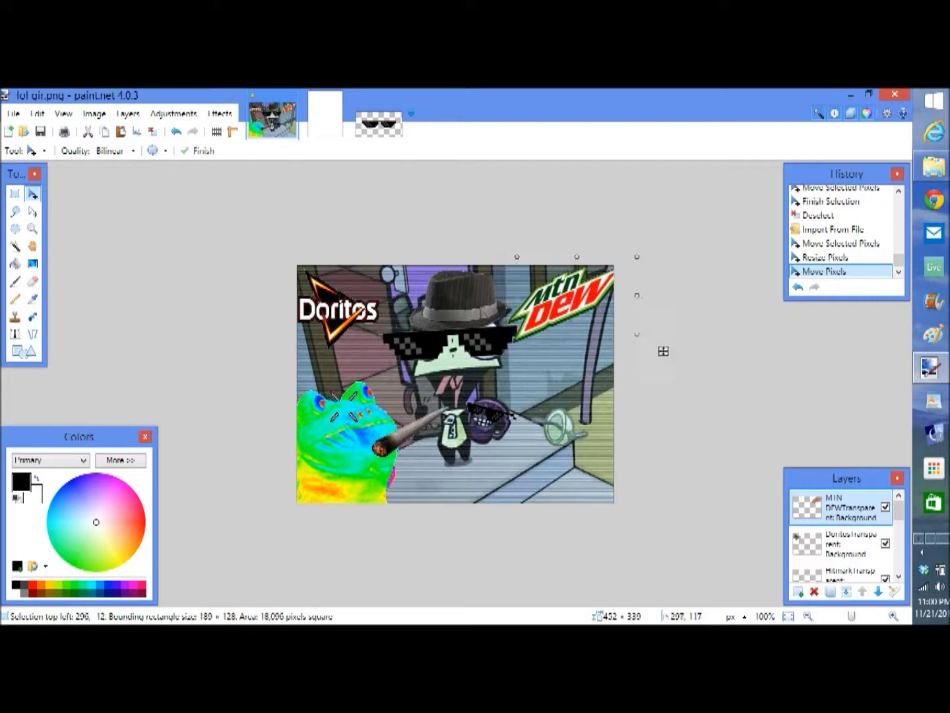
left_click_drag(517, 334, 536, 324)
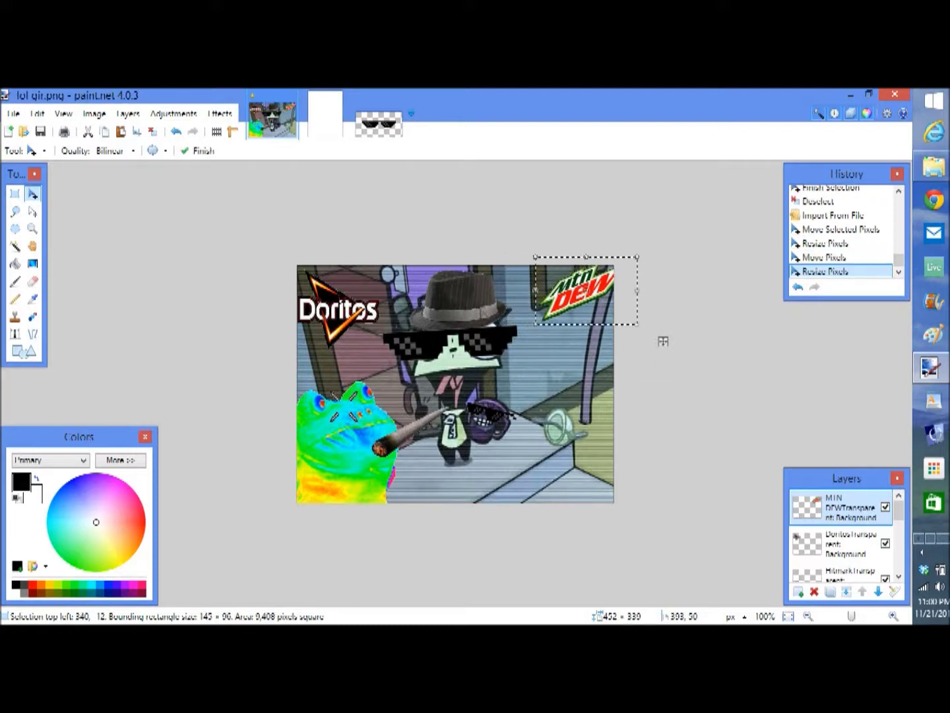
left_click_drag(663, 341, 638, 360)
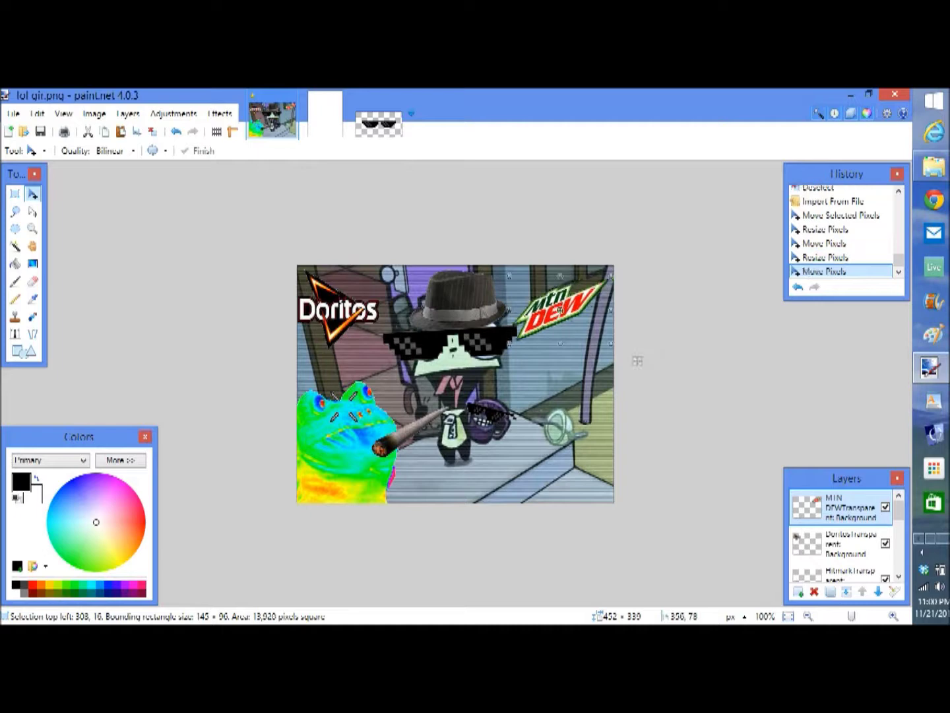
key("Return")
key("ctrl+d")
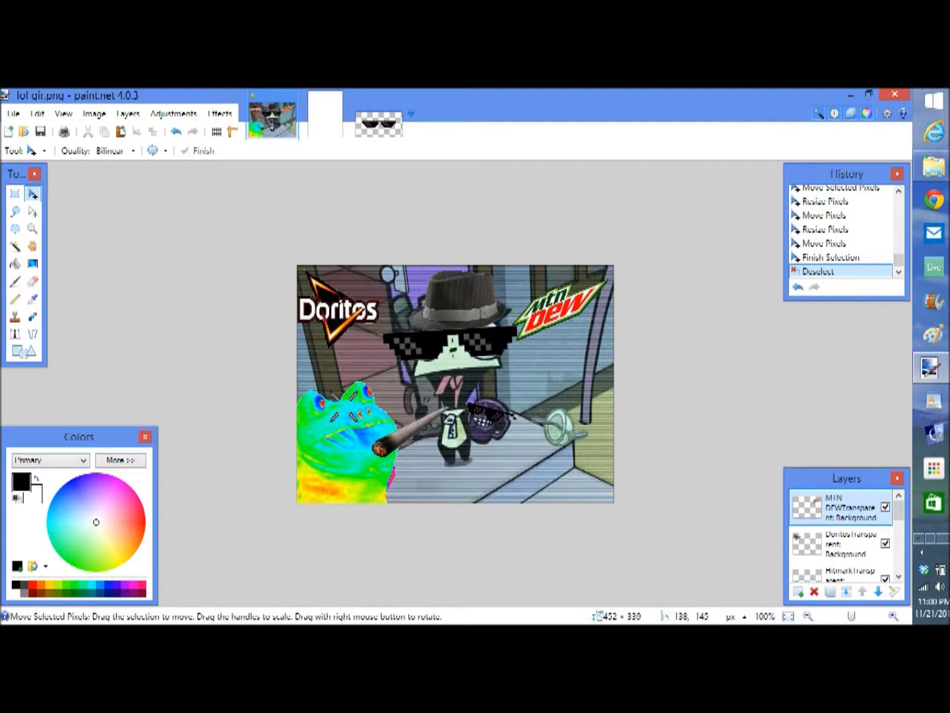
Step: Import the QUICKSCOPETransparent picture from the MLG Funny Pic Stuff folder as a new layer
left_click(128, 114)
left_click(128, 114)
left_click(128, 113)
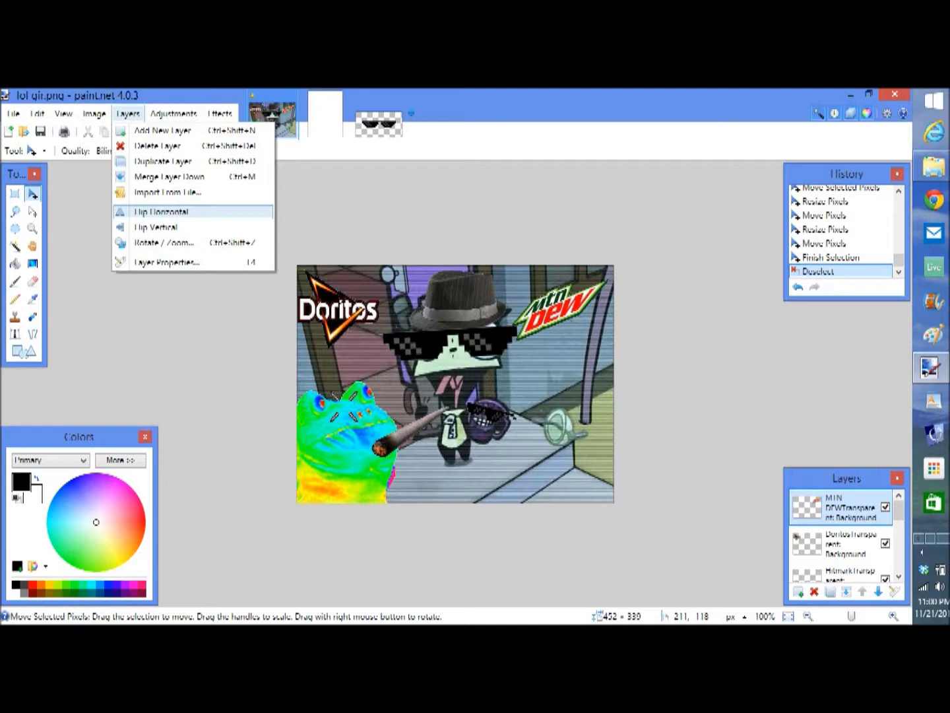
left_click(166, 192)
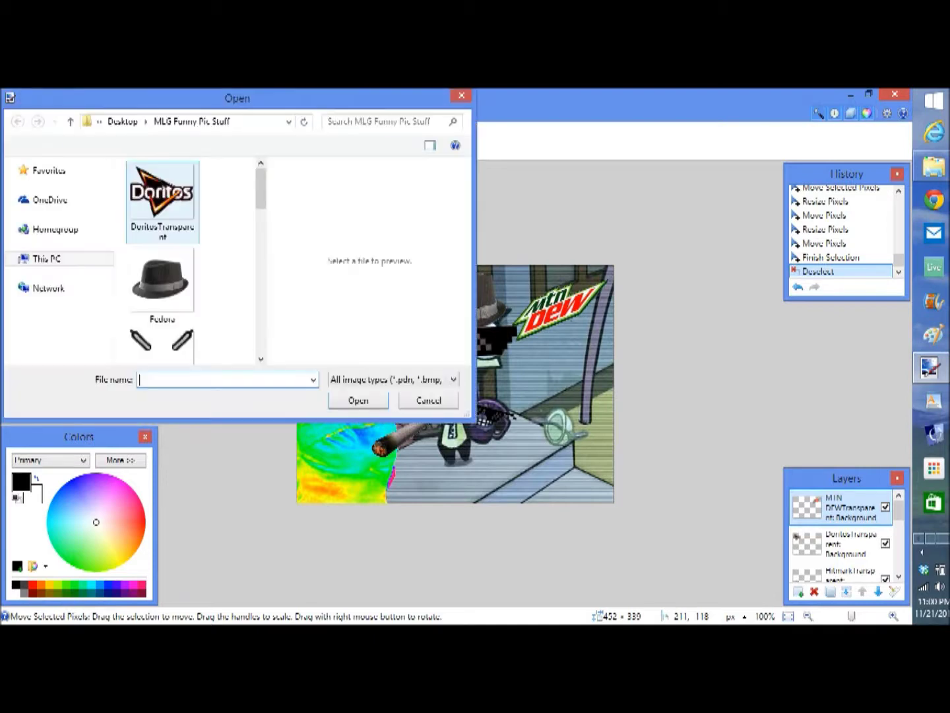
scroll(161, 261, "down", 6)
scroll(162, 261, "up", 1)
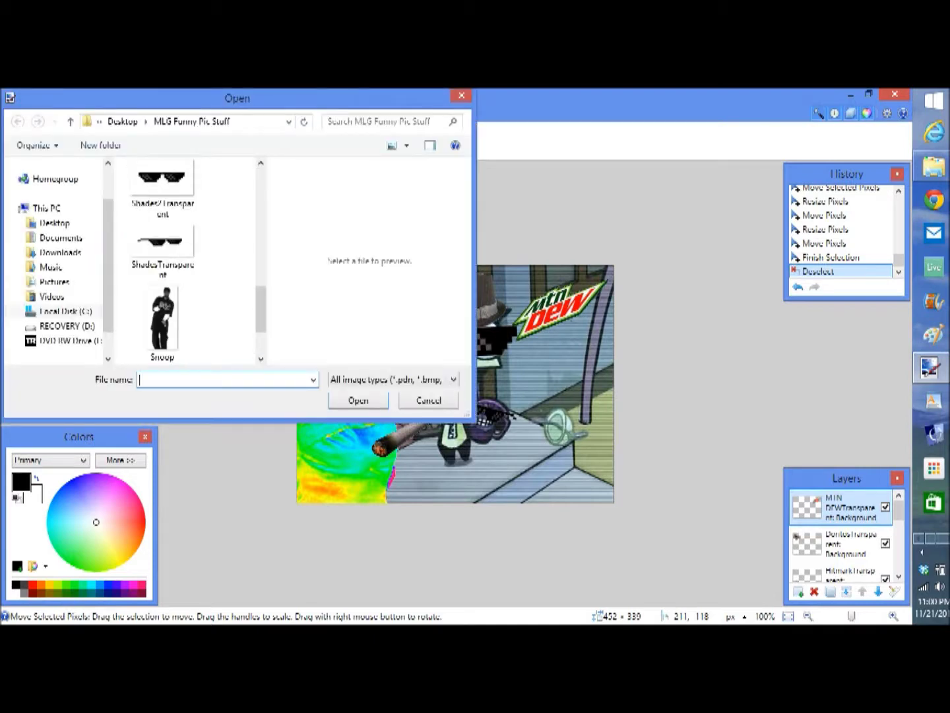
scroll(162, 261, "up", 2)
scroll(161, 260, "down", 2)
scroll(161, 261, "up", 4)
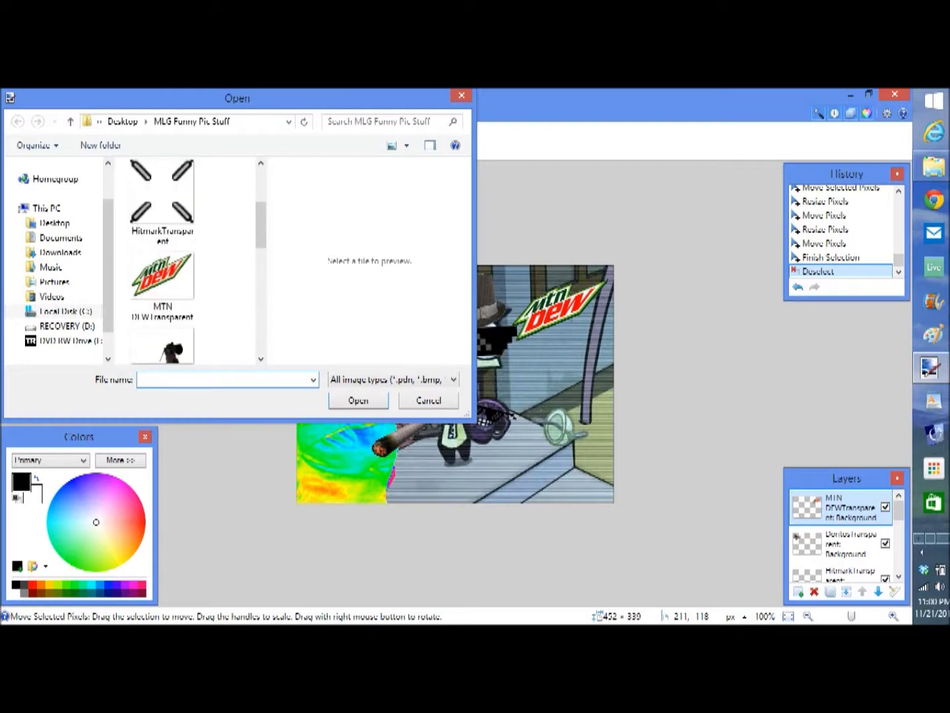
double_click(162, 347)
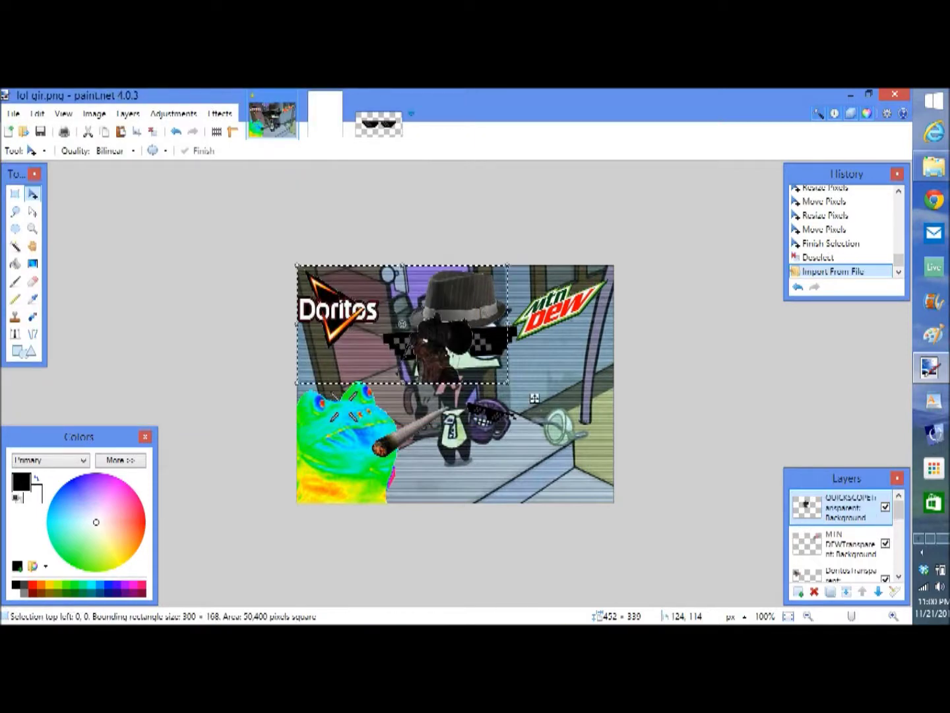
Step: Enlarge the sniper rifle selection to about 450 × 238 px, place the rifle in the picture's lower-right corner, and deselect it
left_click_drag(535, 396, 662, 503)
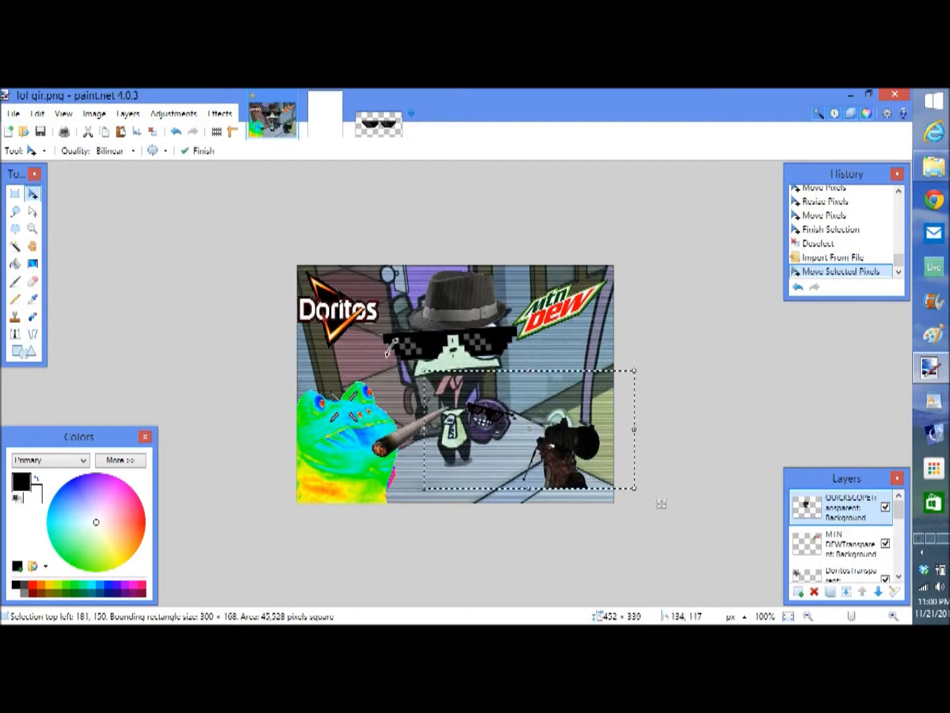
left_click_drag(423, 370, 319, 322)
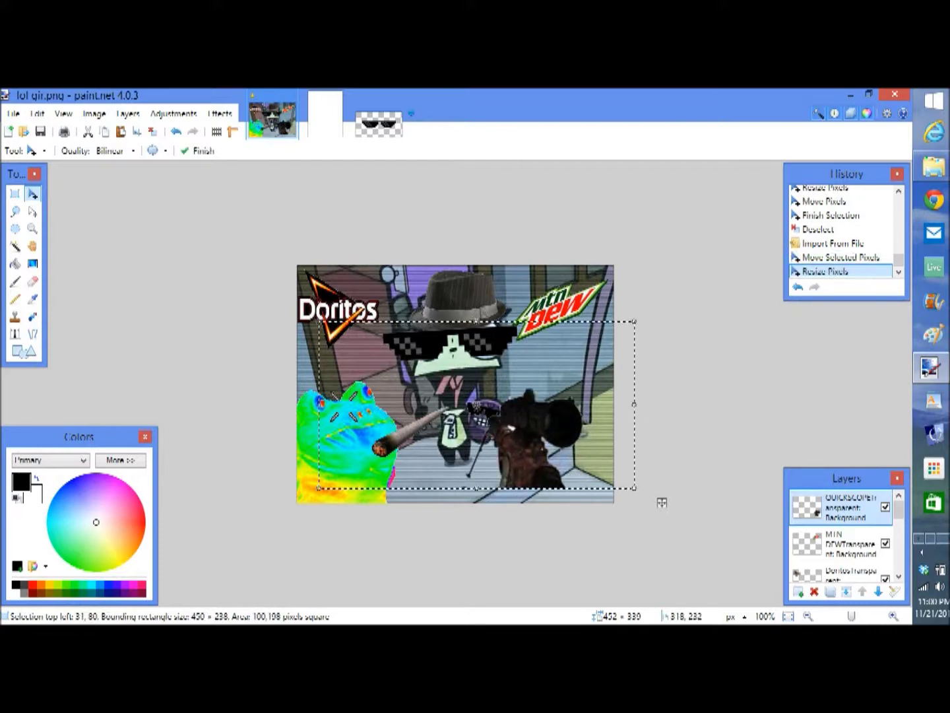
left_click_drag(520, 428, 544, 438)
mouse_move(687, 512)
left_mouse_down()
mouse_move(696, 517)
mouse_move(680, 511)
mouse_move(681, 521)
left_mouse_up()
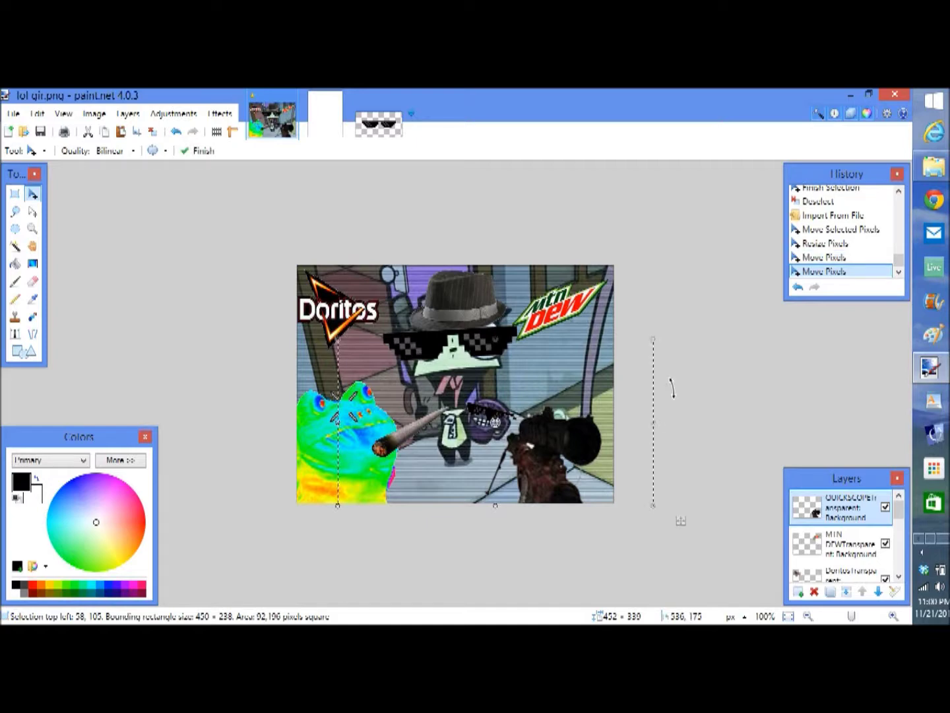
key("ctrl+d")
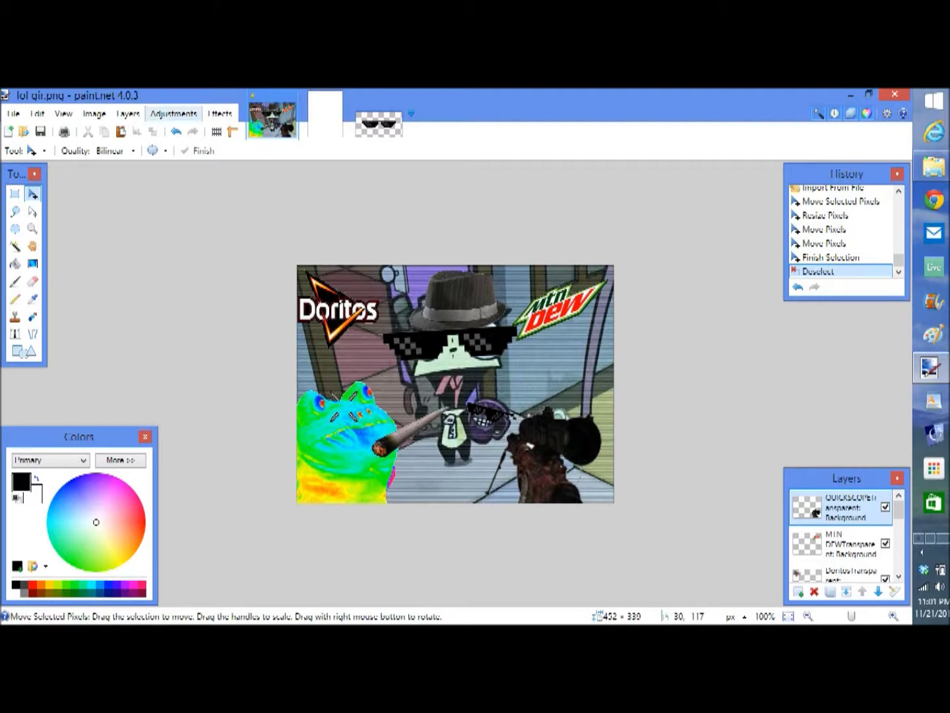
Step: Import the Snoop DoggTransparent picture from the MLG Funny Pic Stuff folder as a new layer
left_click(128, 113)
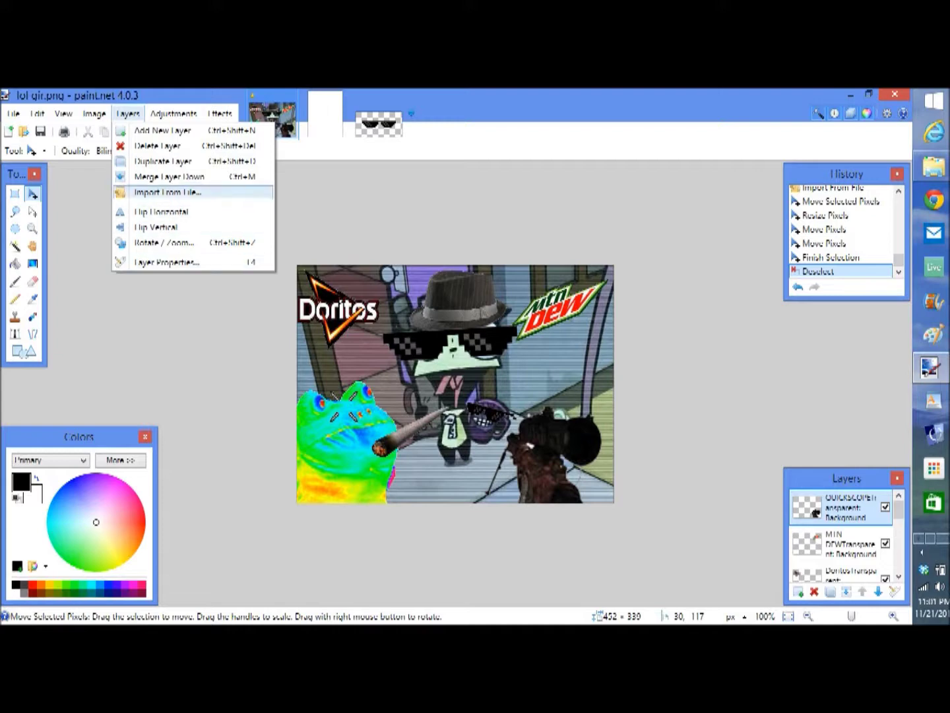
left_click(167, 192)
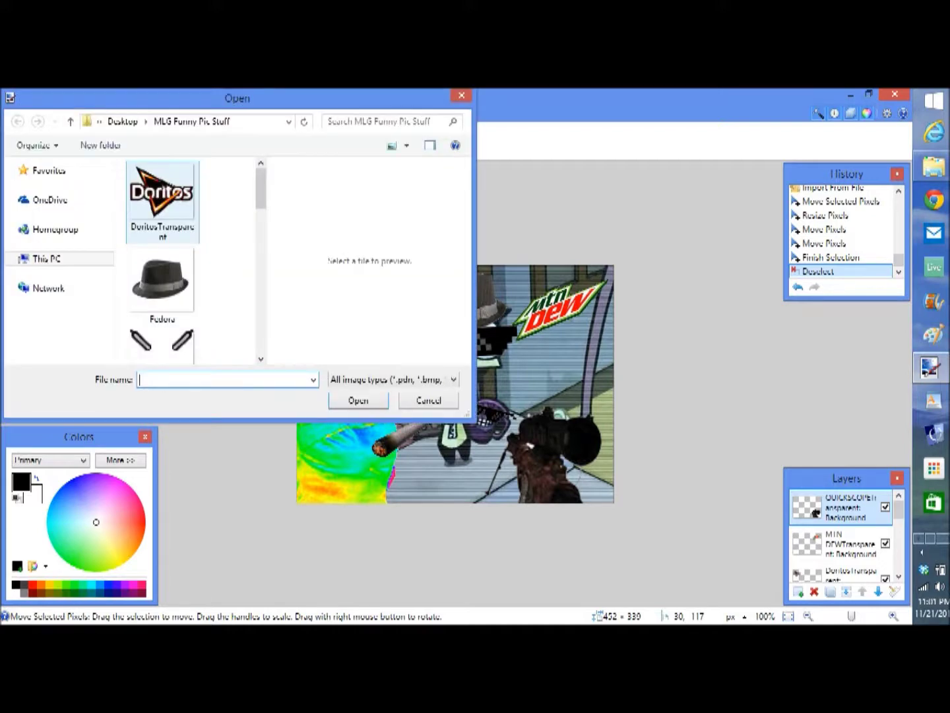
scroll(60, 264, "down", 2)
scroll(162, 264, "down", 2)
scroll(162, 251, "down", 5)
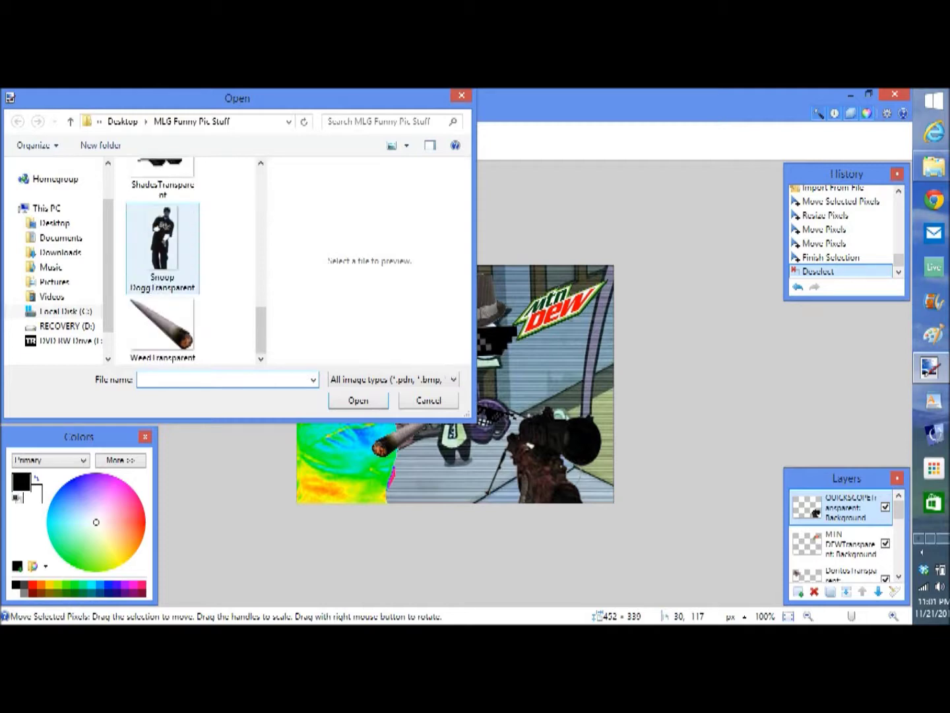
double_click(163, 244)
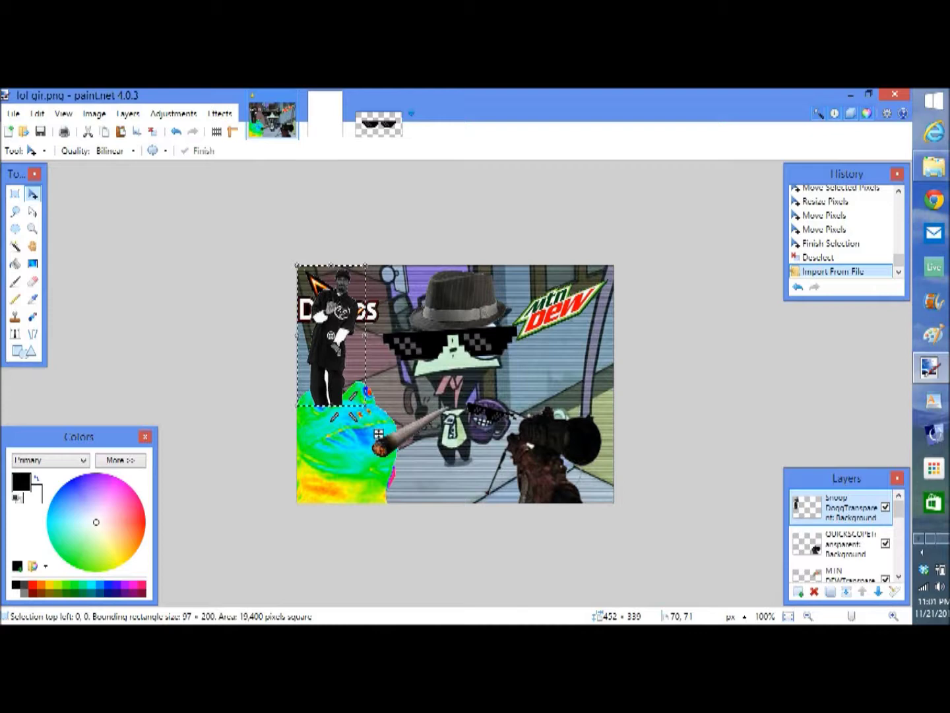
Step: Place the Snoop Dogg figure above the rifle at the picture's right edge, rotate it about 3.66°, and deselect it
left_click_drag(378, 433, 636, 448)
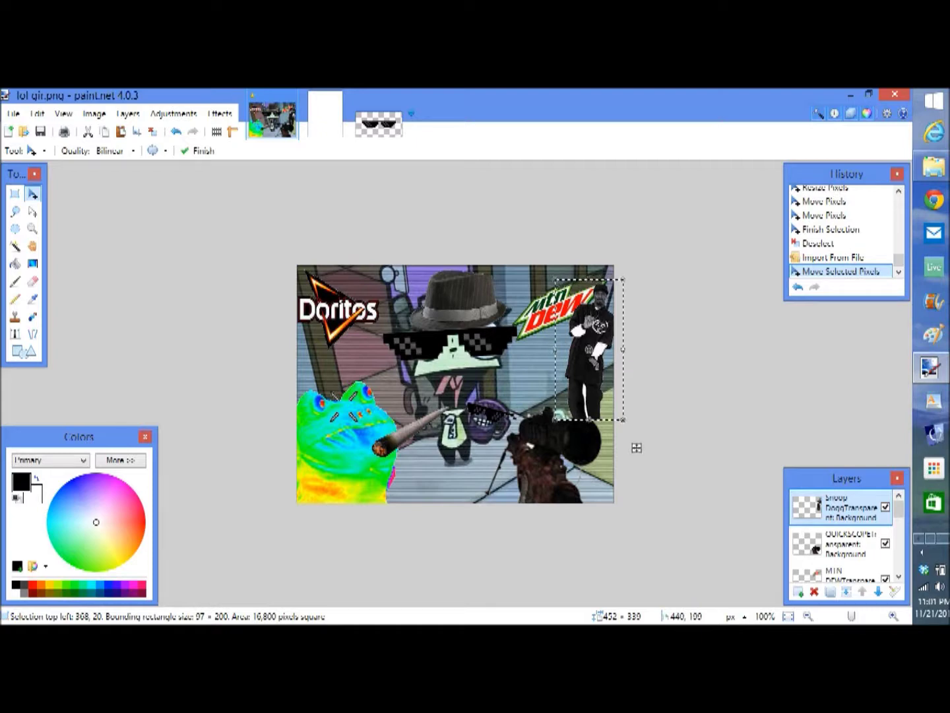
key("Return")
mouse_move(628, 449)
left_mouse_down()
mouse_move(474, 480)
mouse_move(495, 485)
mouse_move(534, 541)
mouse_move(576, 454)
mouse_move(629, 446)
left_mouse_up()
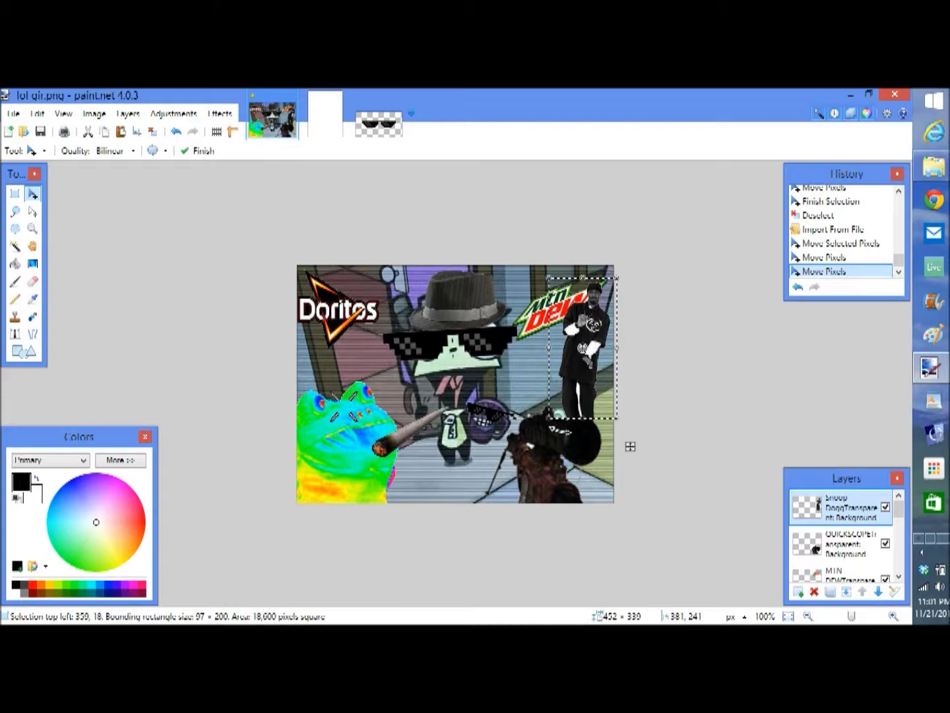
left_click_drag(631, 446, 633, 444)
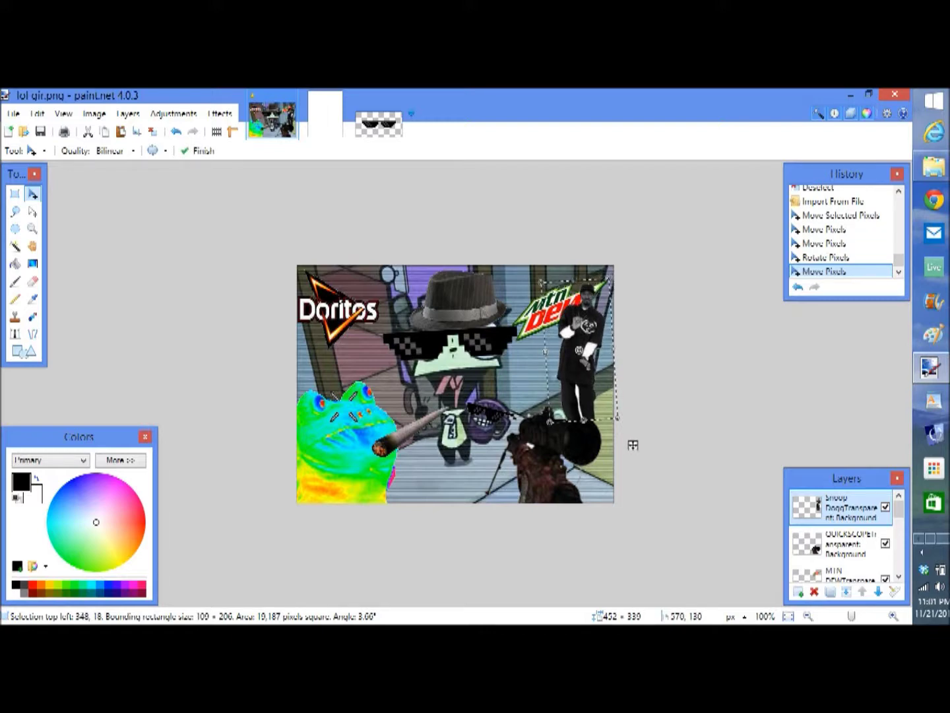
key("Return")
key("ctrl+d")
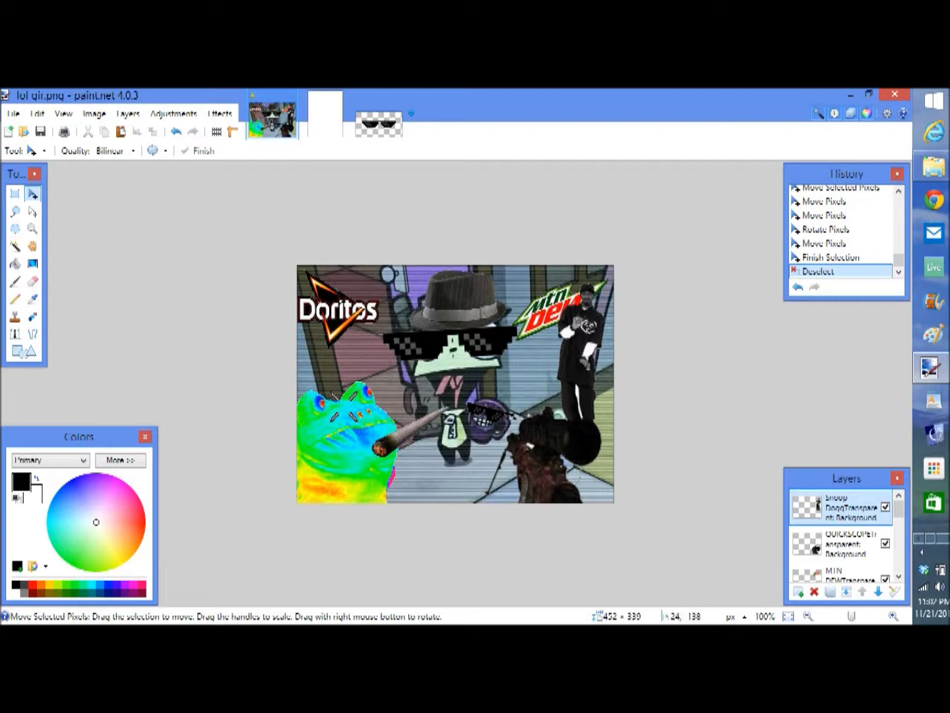
Step: Activate the Text tool and set its font to Segoe UI Black
key("b")
left_click(32, 334)
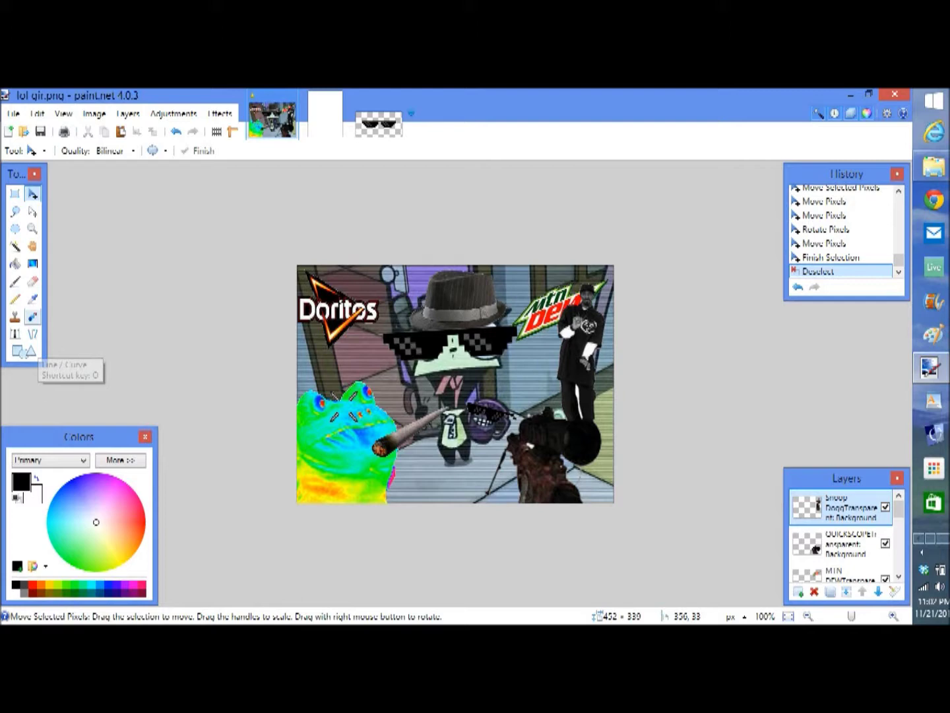
left_click(15, 264)
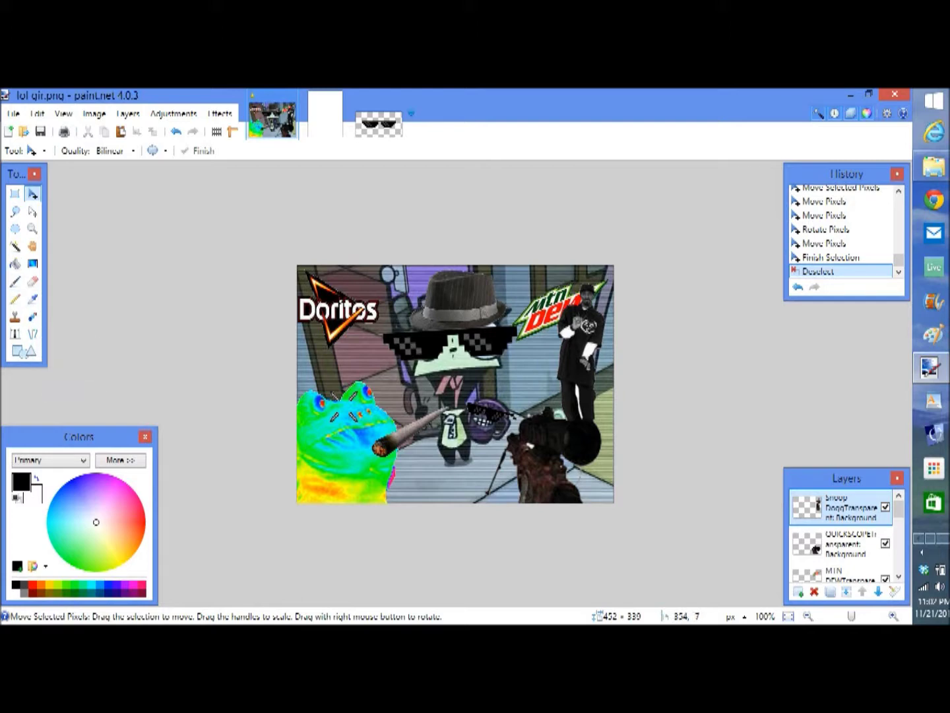
left_click(15, 316)
left_click(32, 316)
left_click(15, 334)
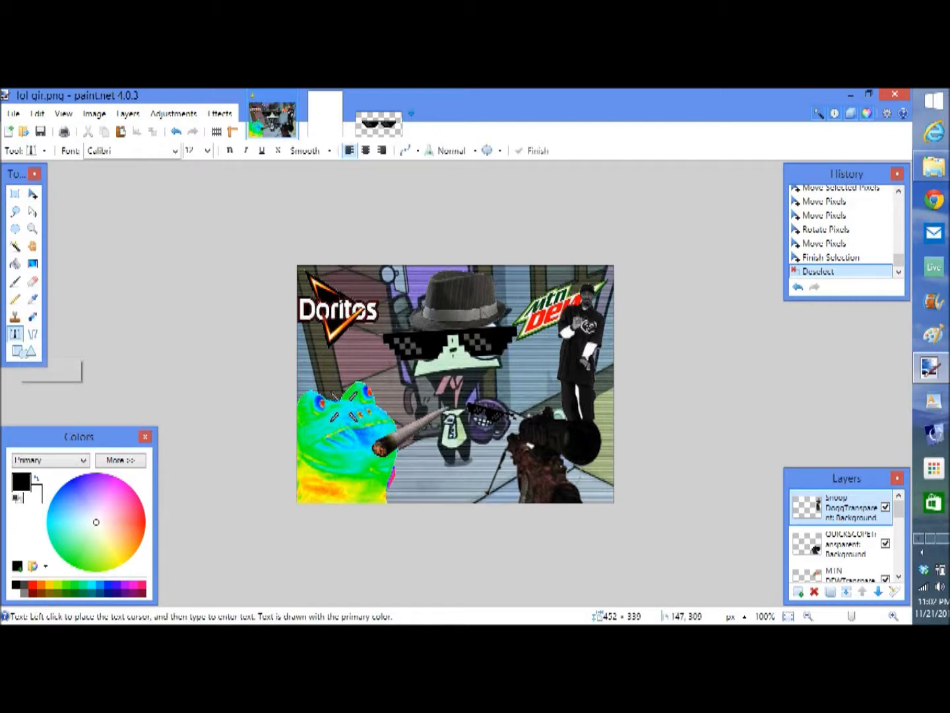
left_click(401, 480)
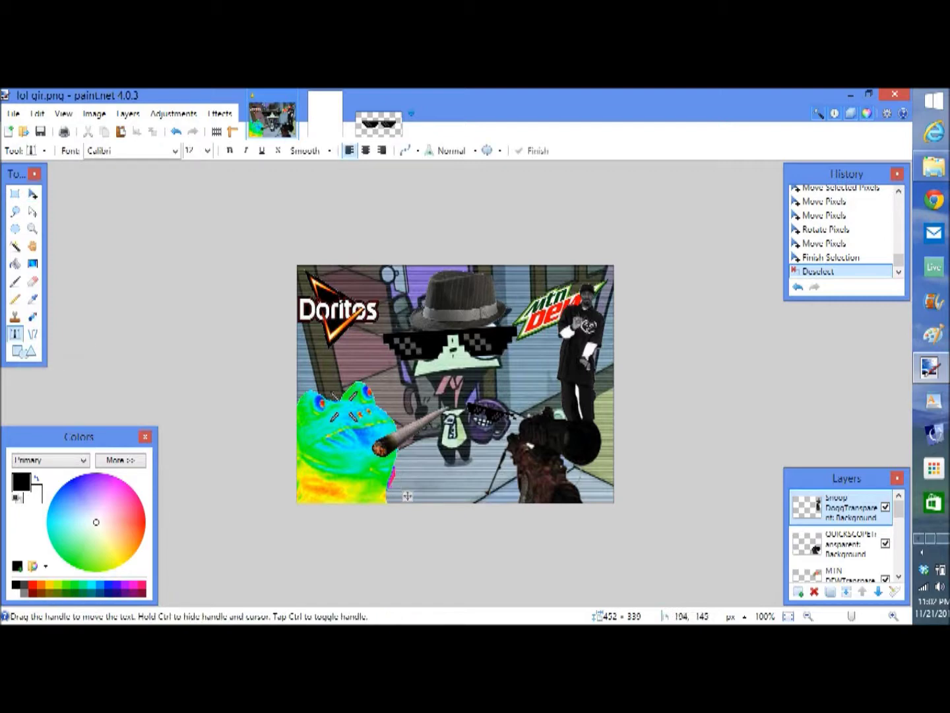
left_click(175, 150)
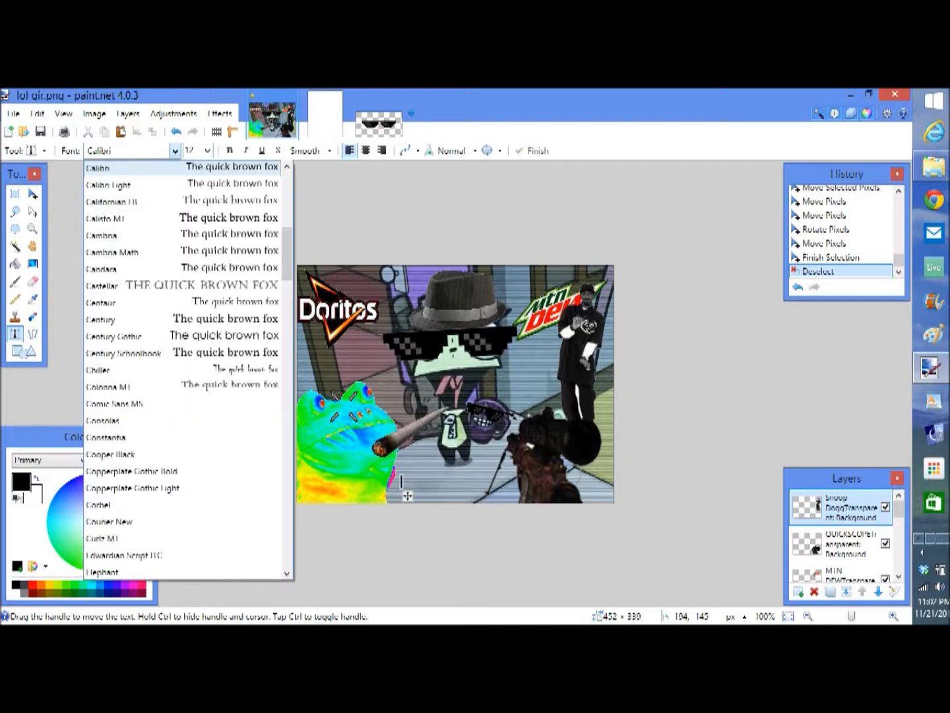
left_click(287, 456)
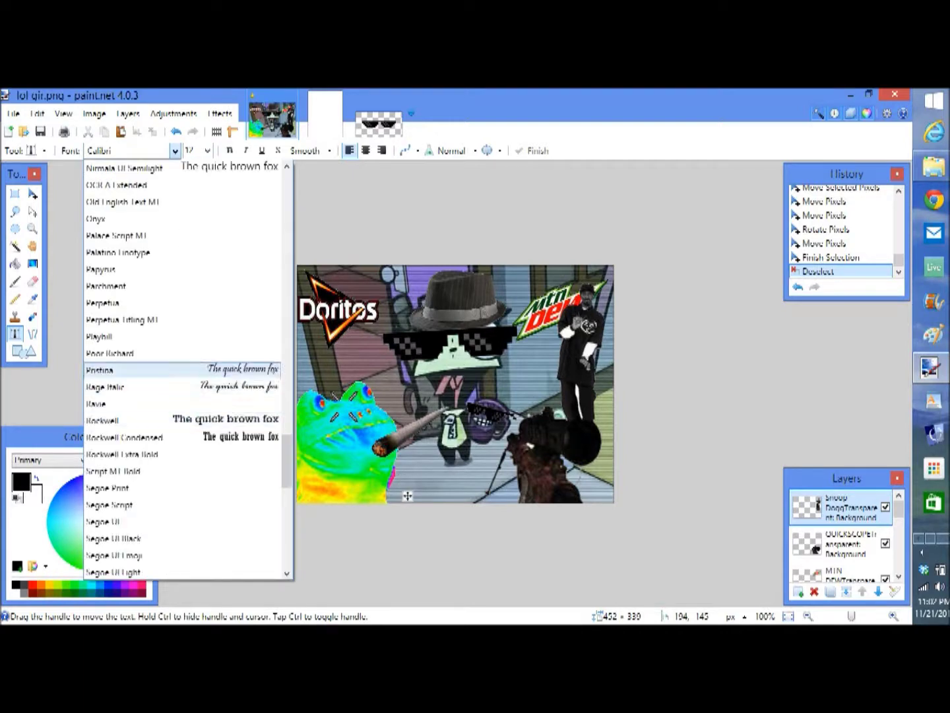
left_click(183, 370)
left_click(196, 363)
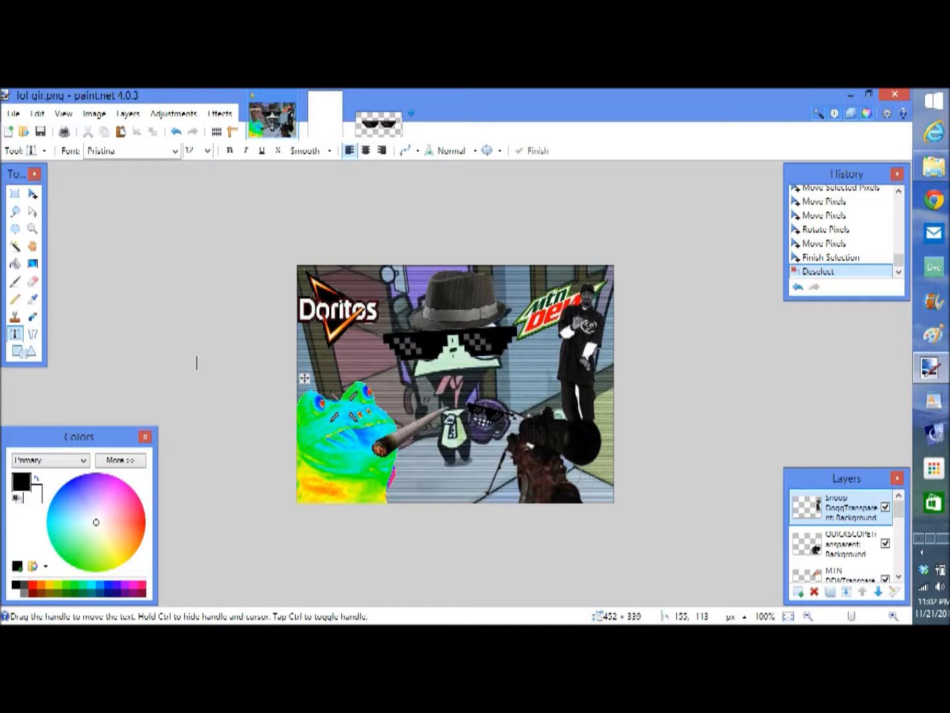
left_click(175, 151)
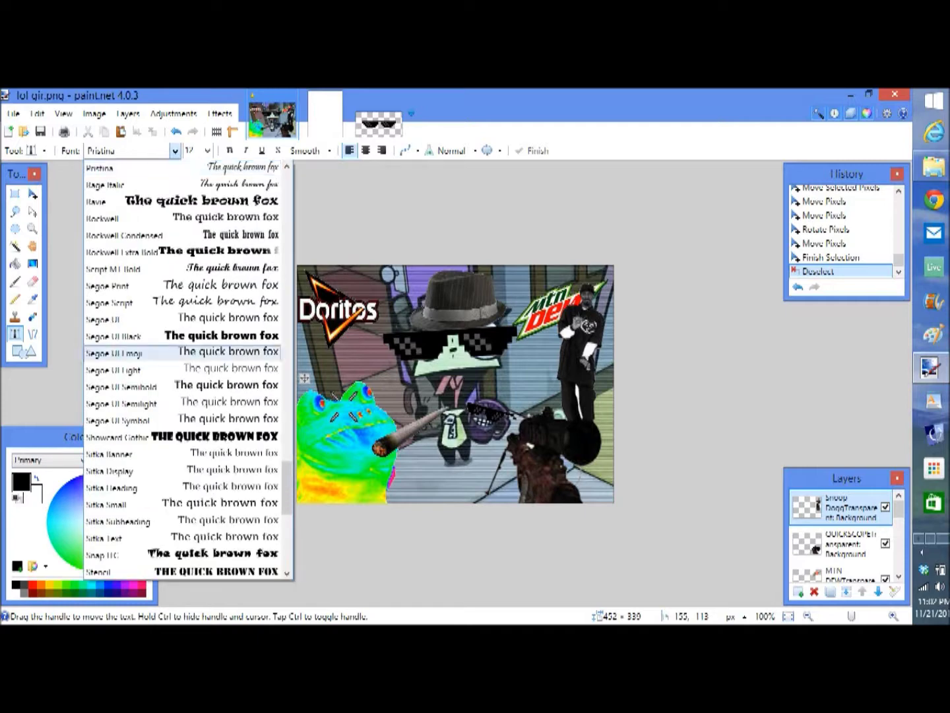
left_click(185, 335)
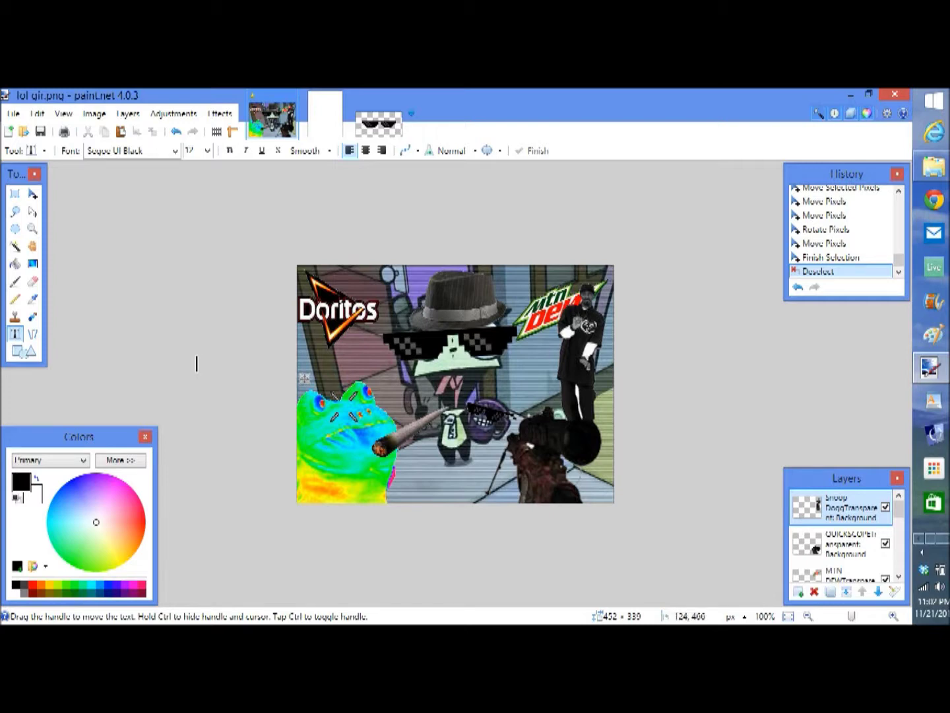
Step: Write "[Insert Text Here]" in white at size 18 and position it across the fedora between the two logos
left_click(102, 518)
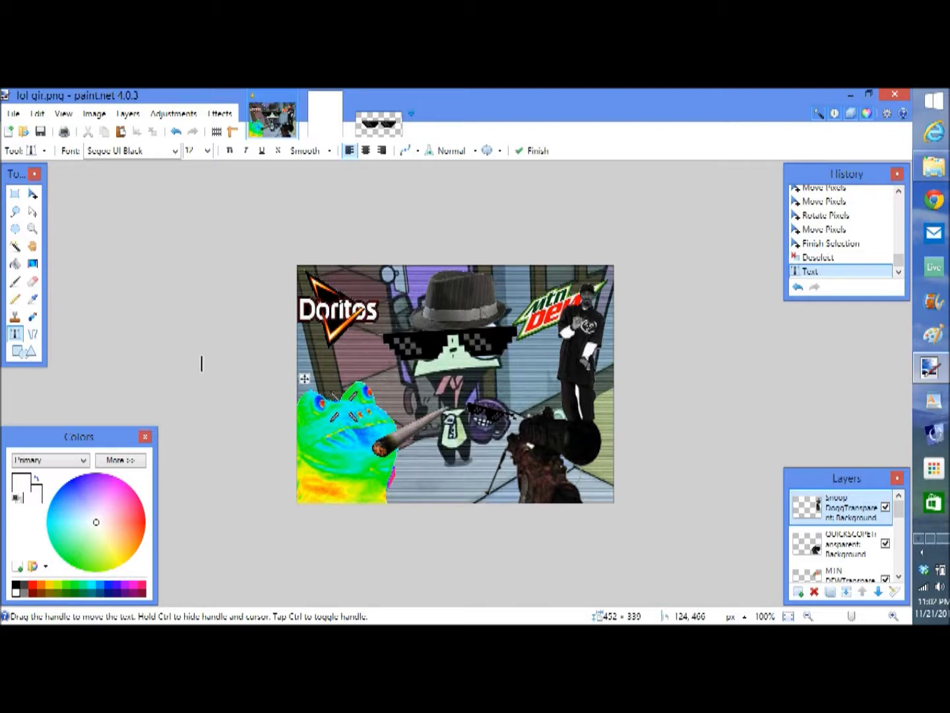
key("ctrl+z")
key("ctrl+z")
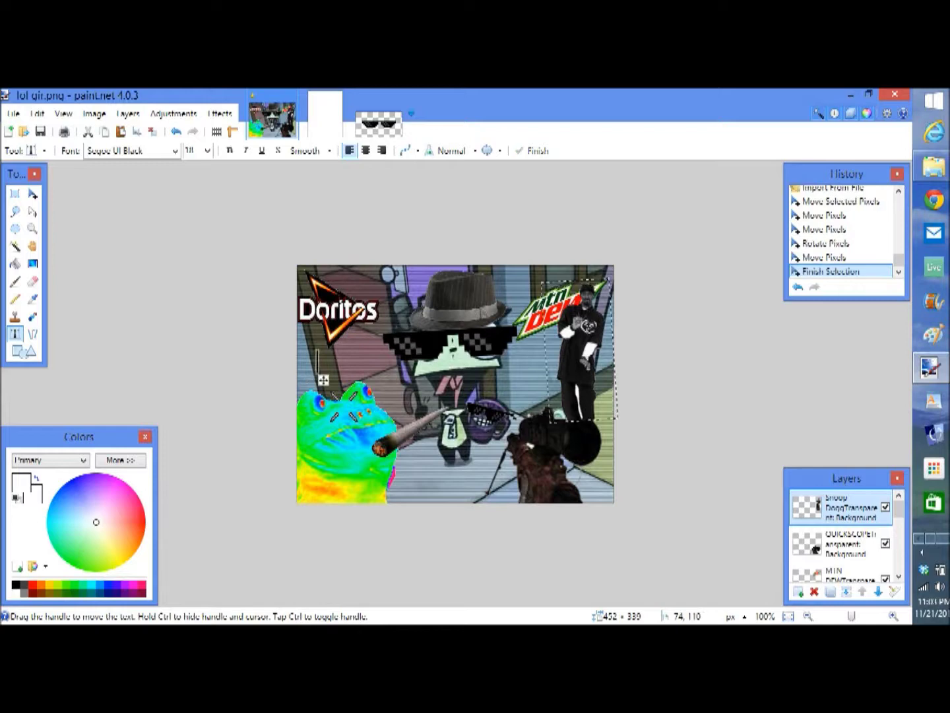
type("[In")
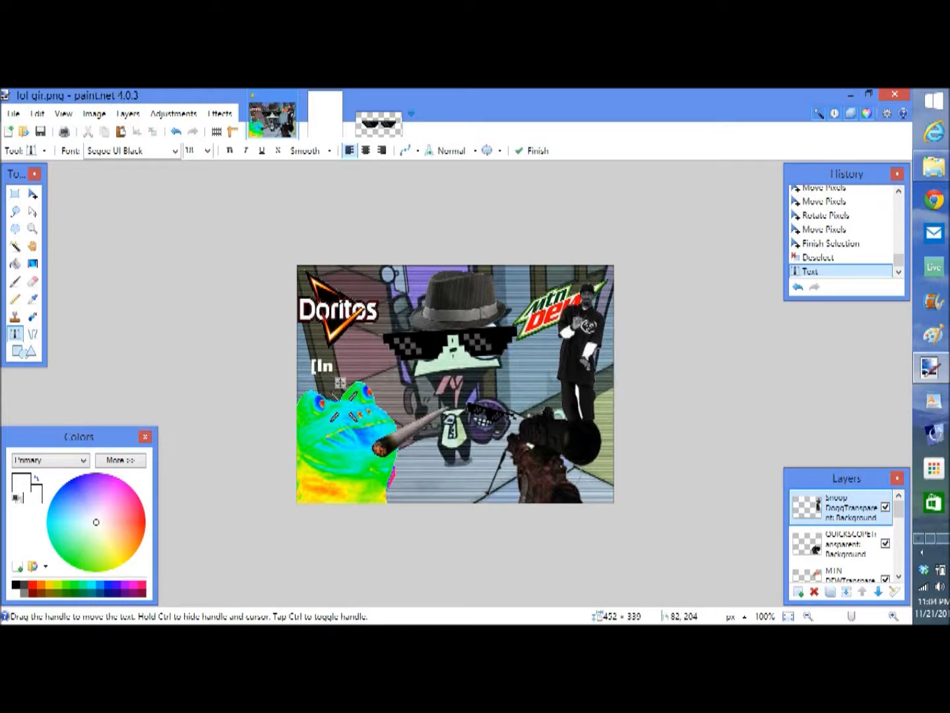
type("sert Text Here")
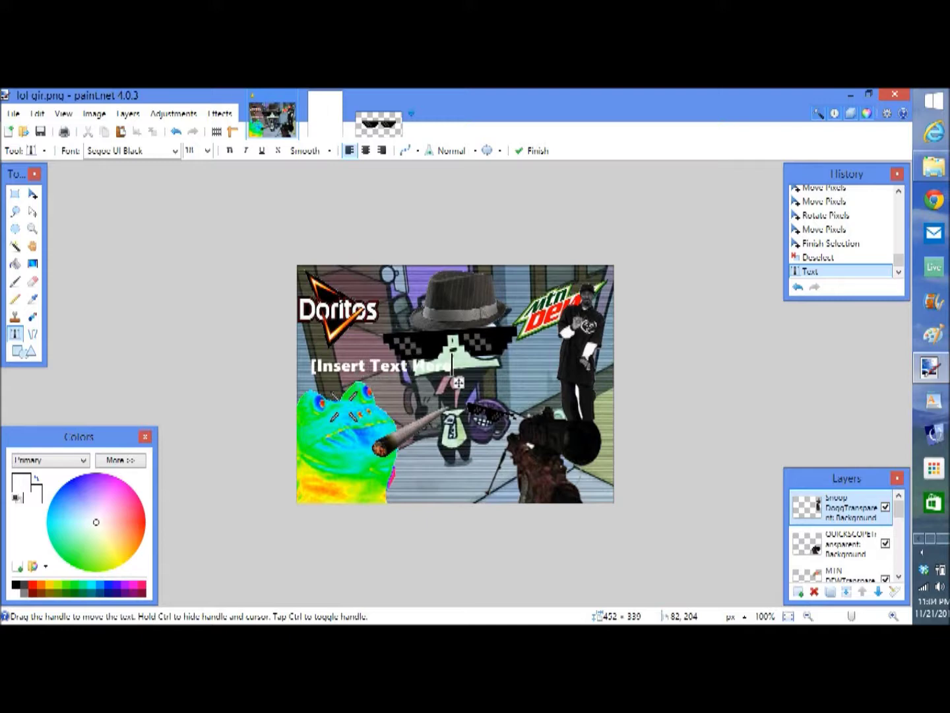
type("]")
left_click_drag(454, 373, 519, 313)
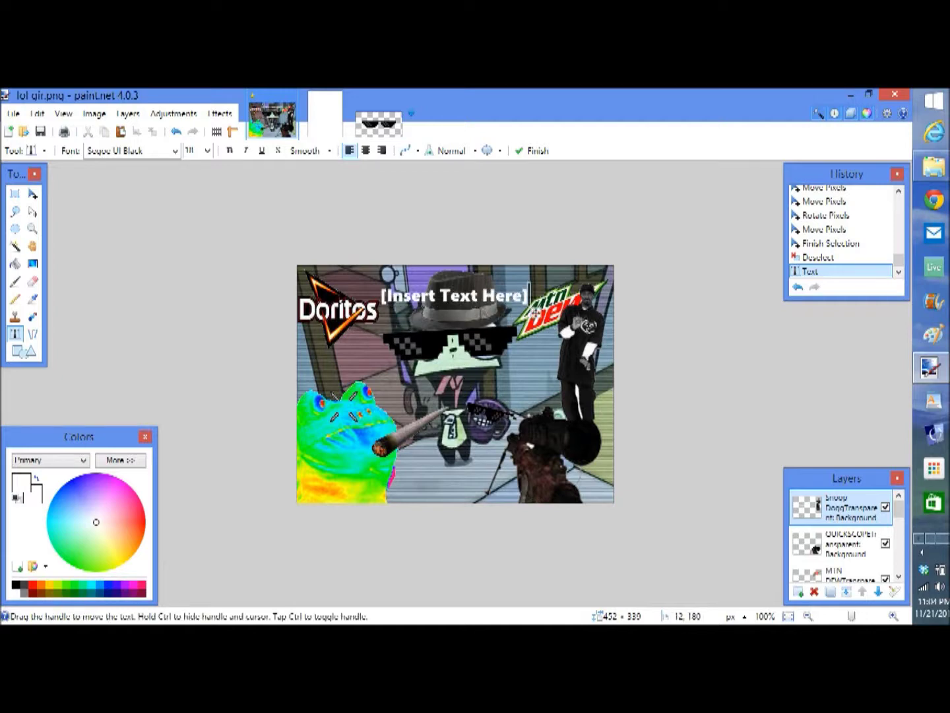
Step: Try red, light orange and green on the "[Insert Text Here]" caption, and set its colour to blue
left_click(33, 585)
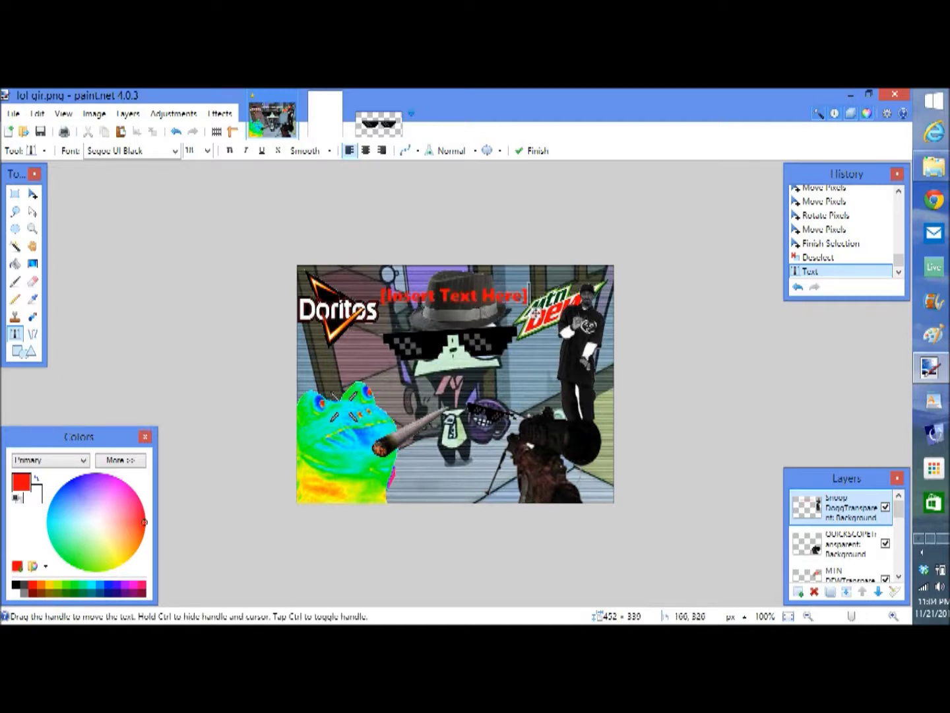
left_click(118, 525)
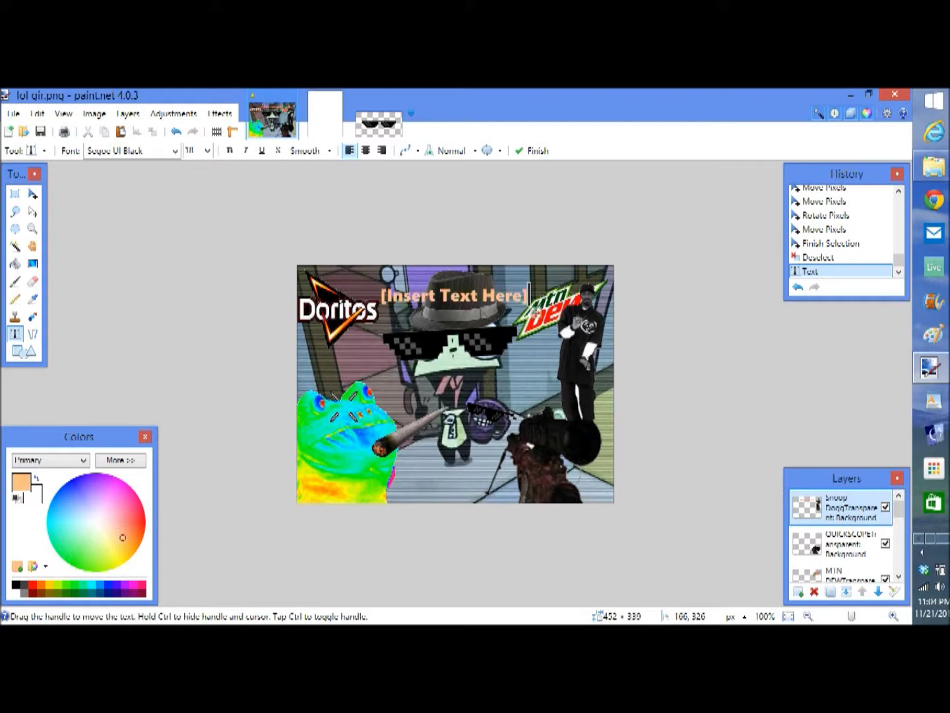
left_click(68, 543)
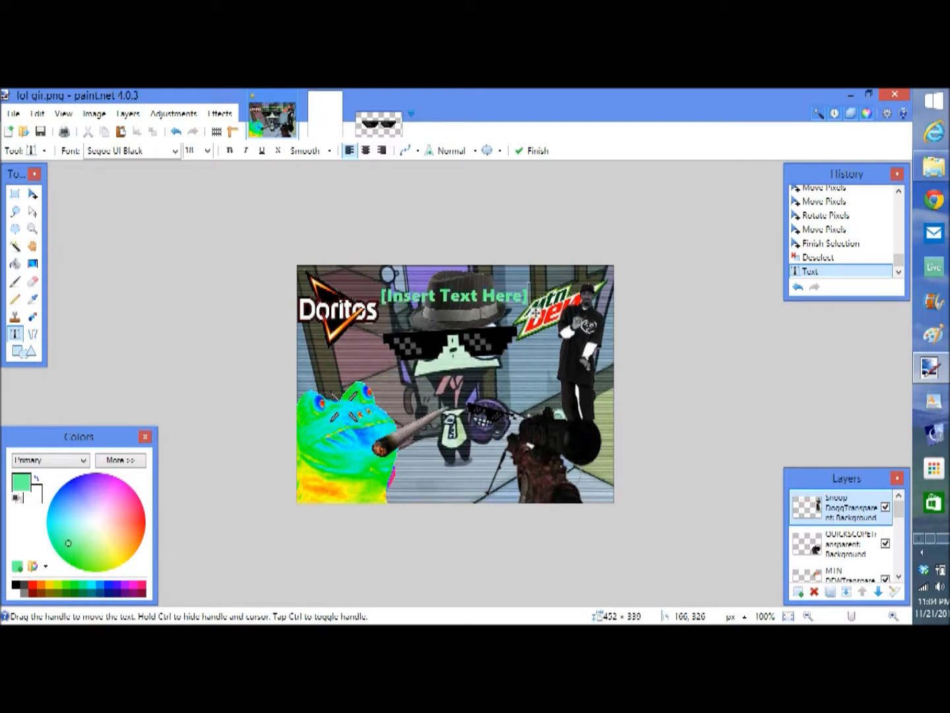
left_click(67, 493)
left_click(75, 483)
left_click(74, 483)
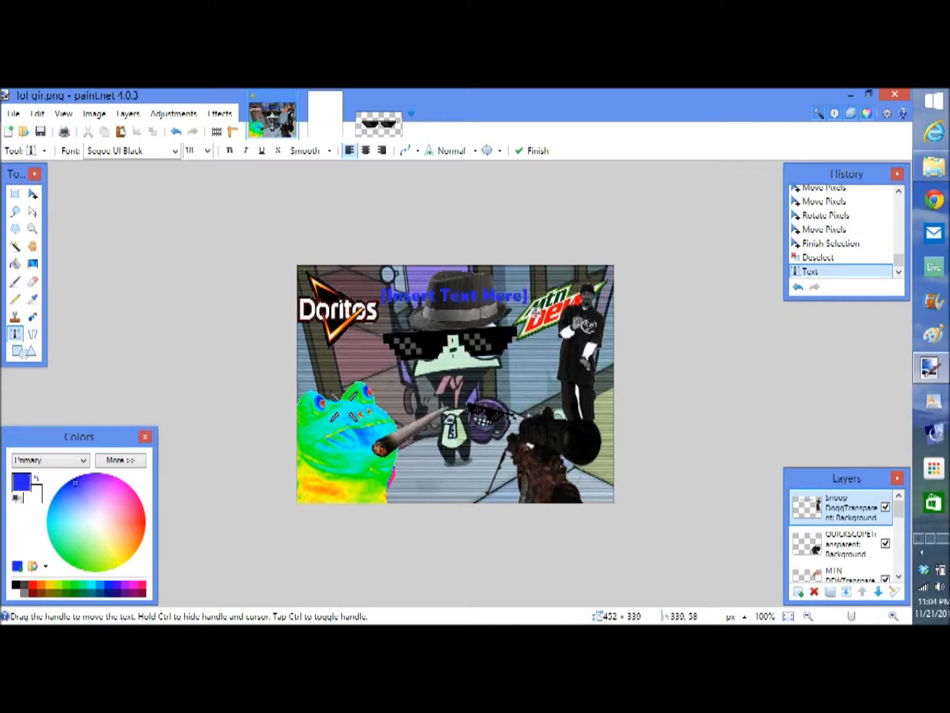
Step: Move the "[Insert Text Here]" caption to the picture's lower-left edge, try pink, orange and purple on it, and set its colour to bright blue
left_click_drag(512, 297, 459, 498)
left_click(138, 507)
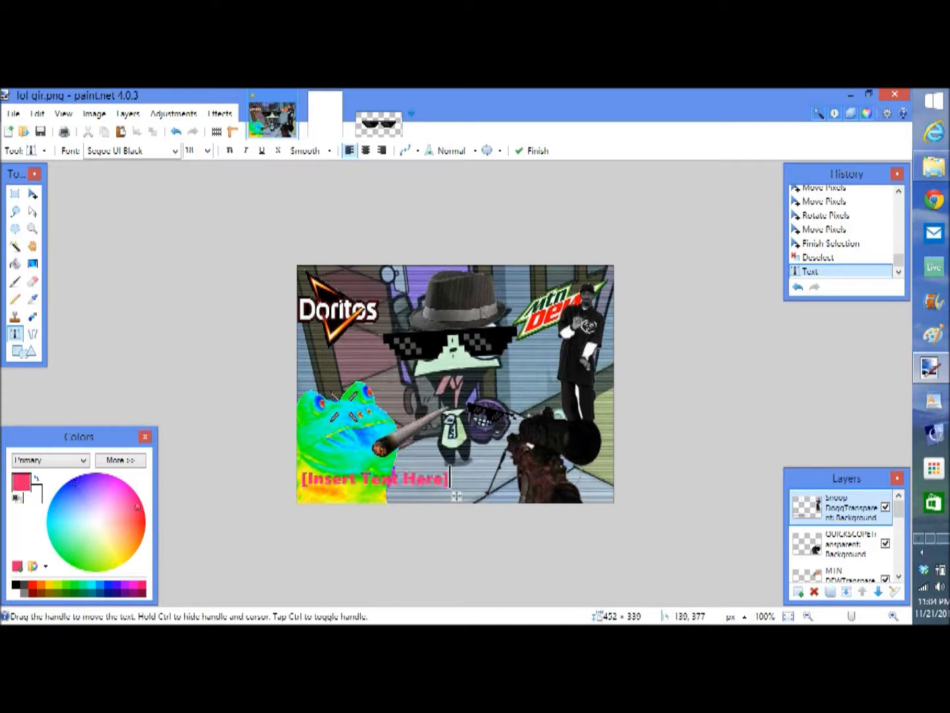
left_click(128, 555)
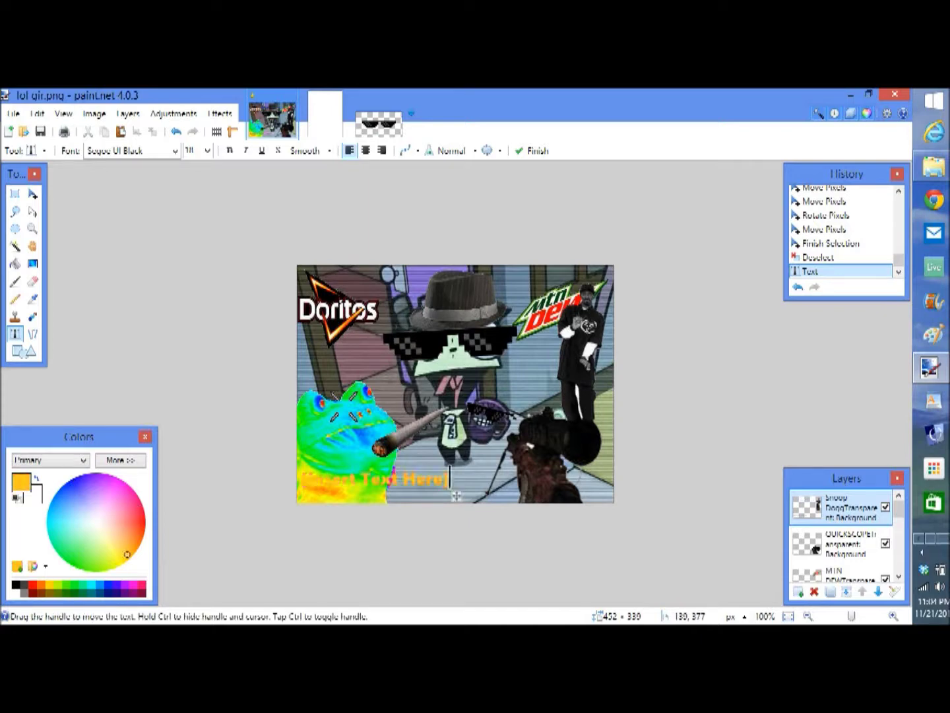
mouse_move(127, 554)
left_mouse_down()
mouse_move(87, 566)
mouse_move(75, 552)
mouse_move(85, 526)
mouse_move(99, 522)
left_mouse_up()
left_click(94, 473)
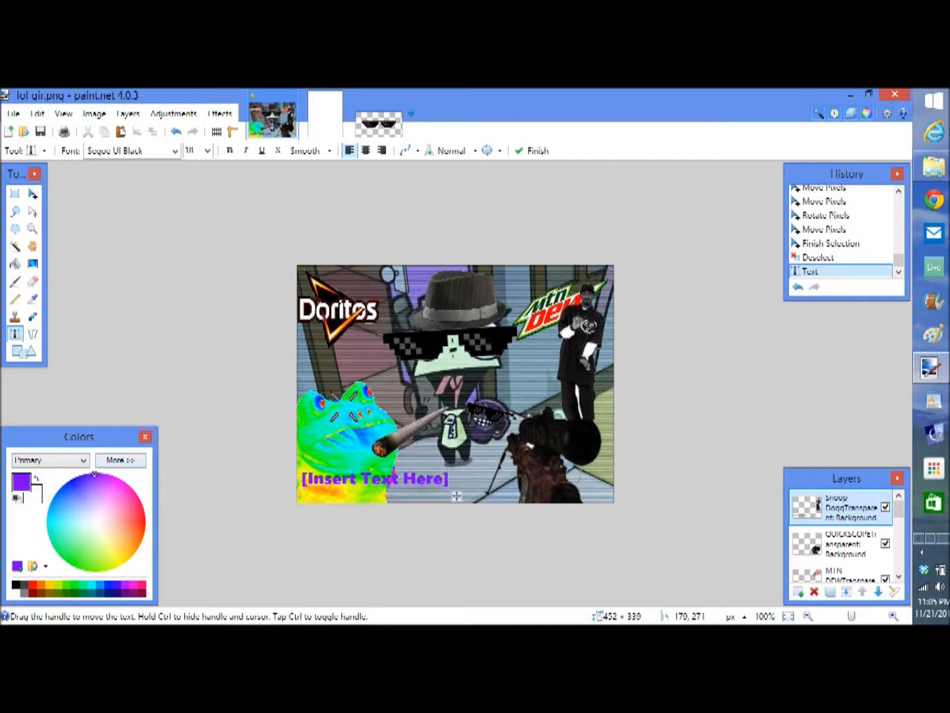
left_click(68, 482)
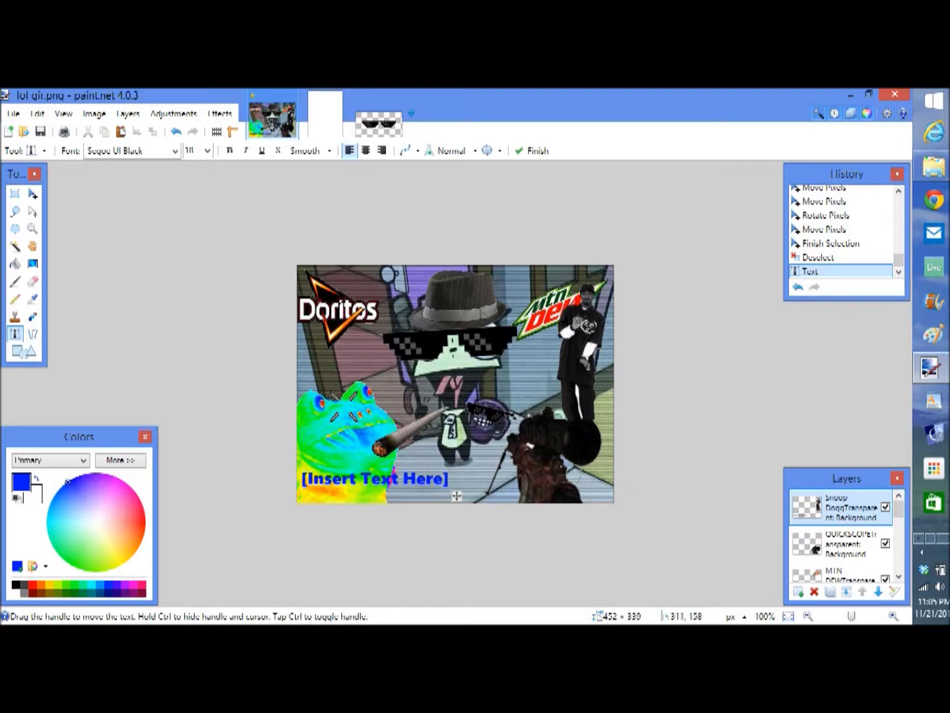
Step: Add a second blue caption reading "#JimmyWompin" above the rifle, running across the Snoop Dogg figure
left_click(516, 375)
type("#Jimmy")
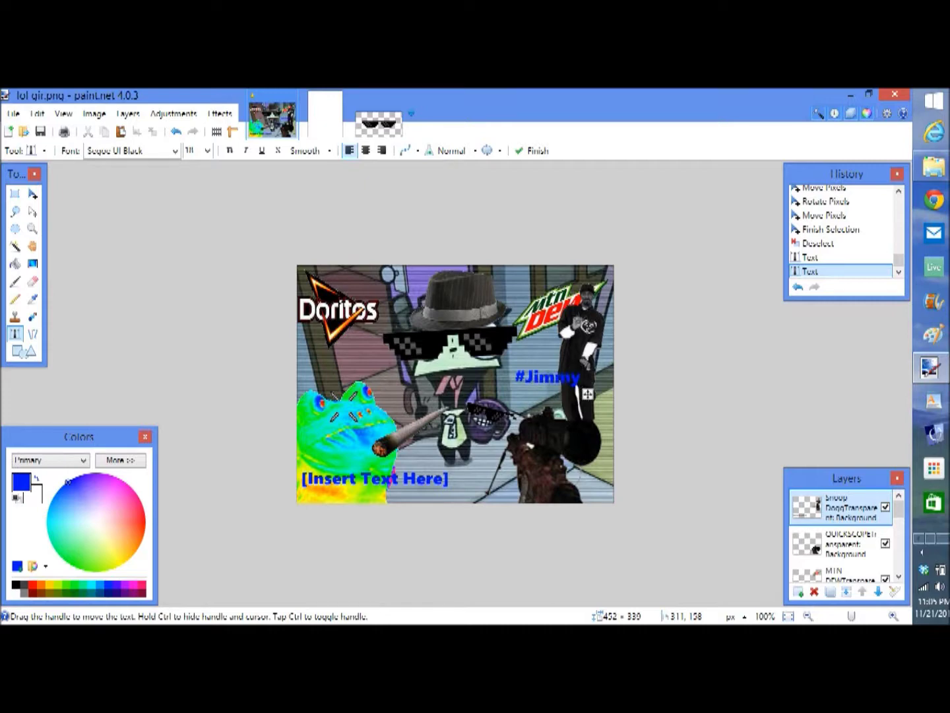
type("Wompin")
Step: Save the picture to the Desktop as a JPEG named "lol gir MLG Edition" at quality 100, flattening its layers
key("ctrl+shift+s")
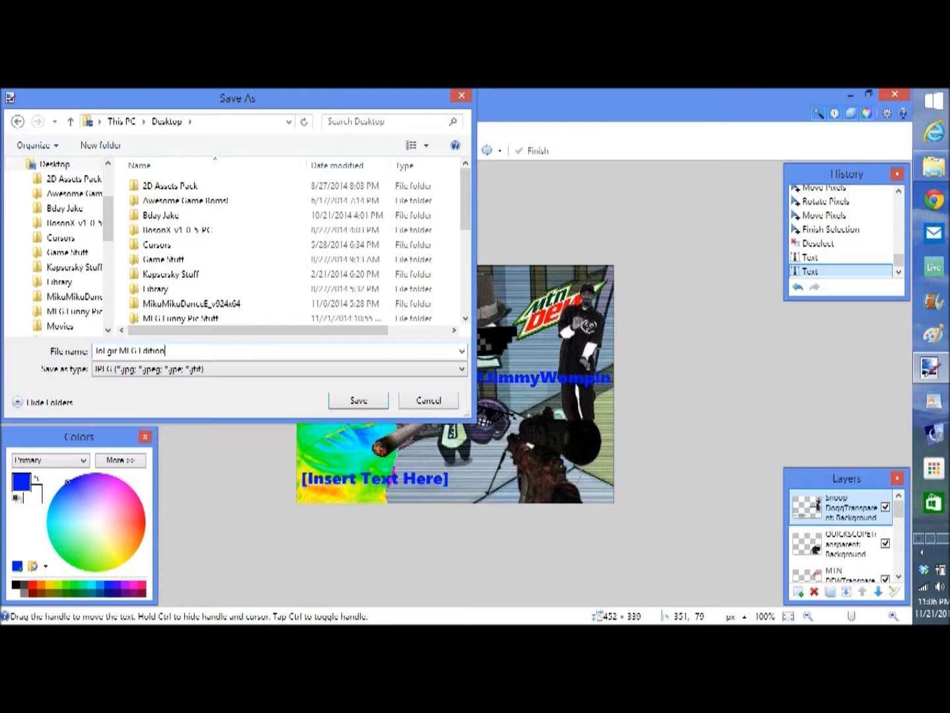
type("MLG Edition")
key("Return")
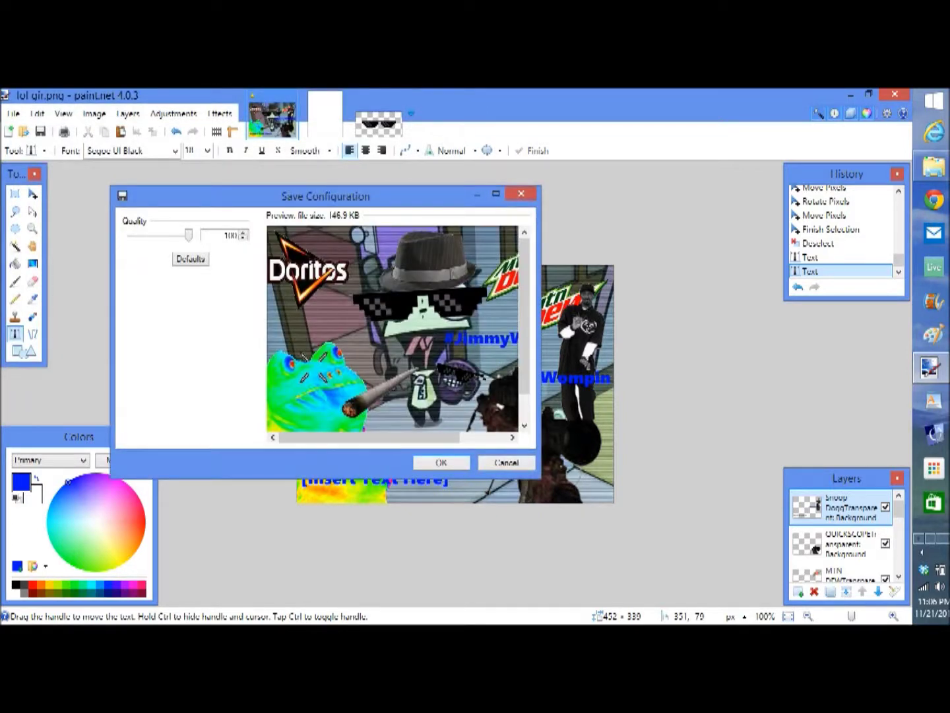
key("Return")
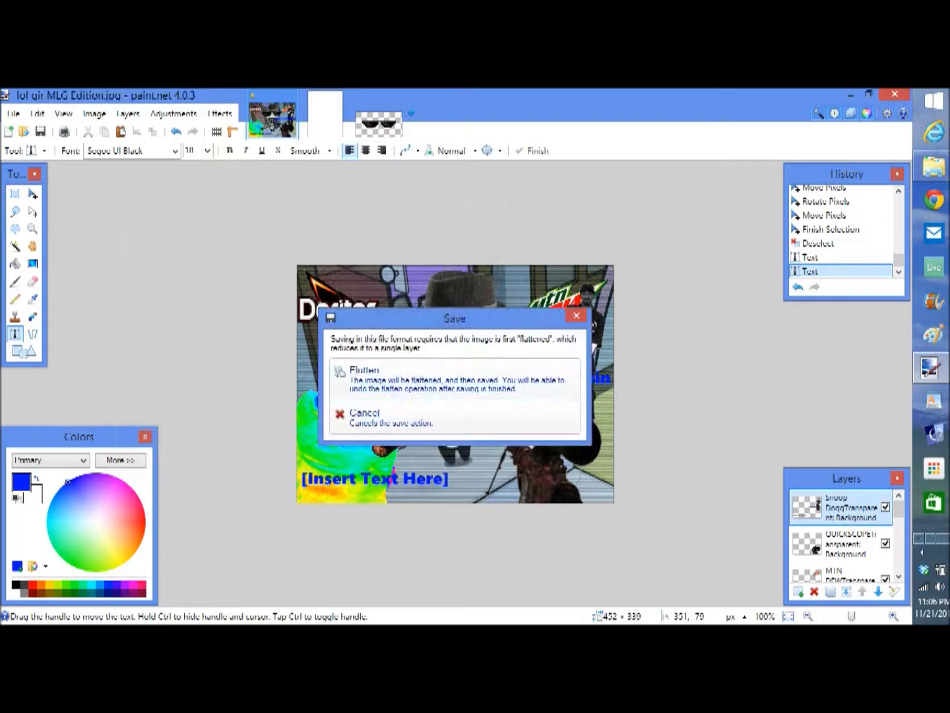
key("Return")
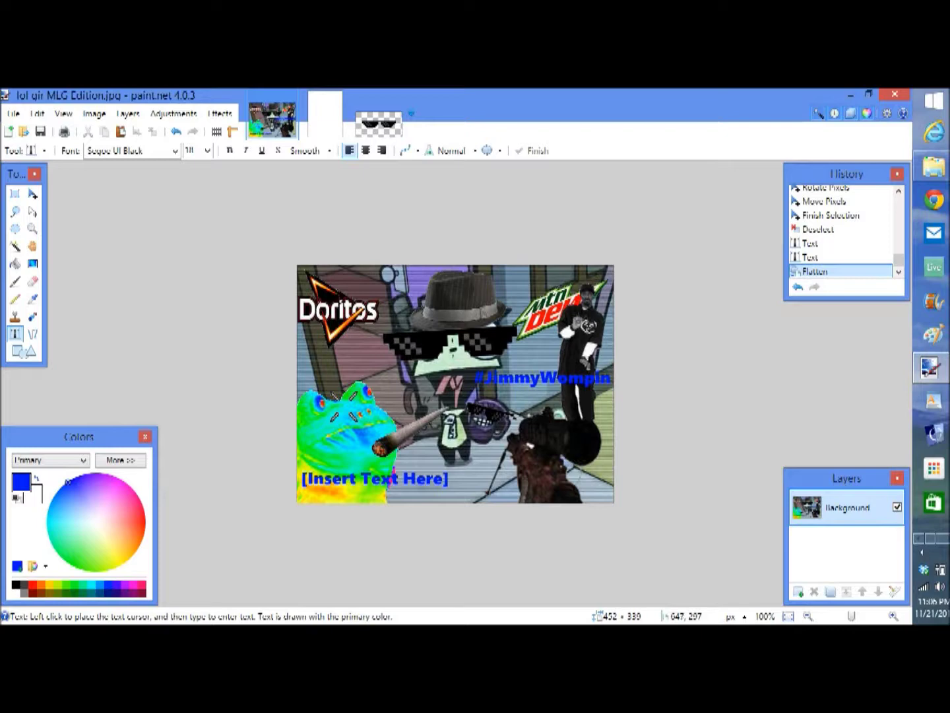
mouse_move(931, 538)
left_click(922, 552)
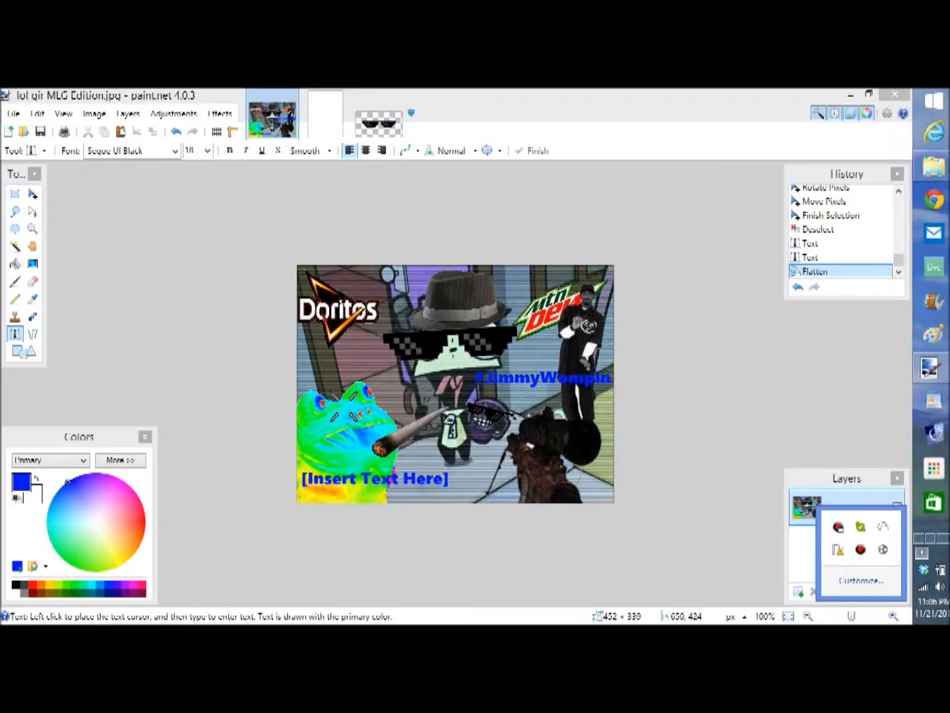
key("Escape")
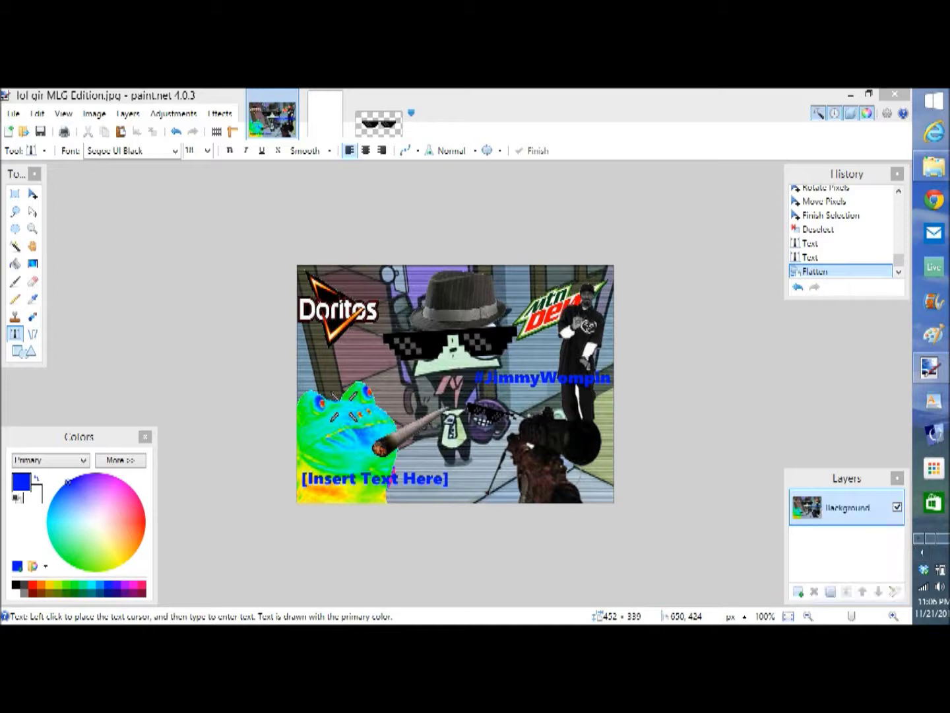
left_click(922, 553)
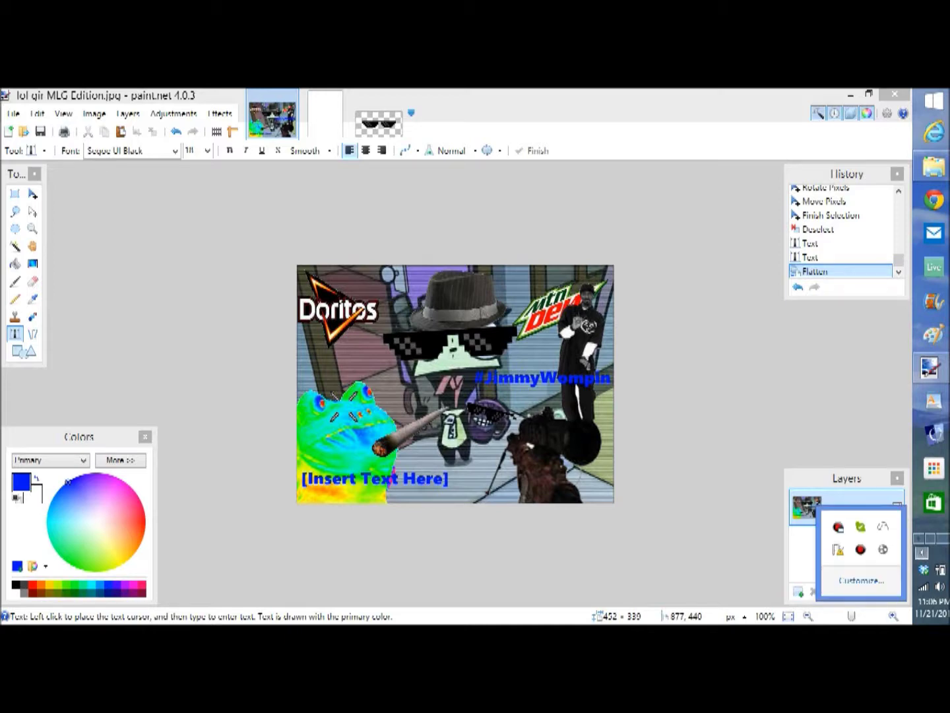